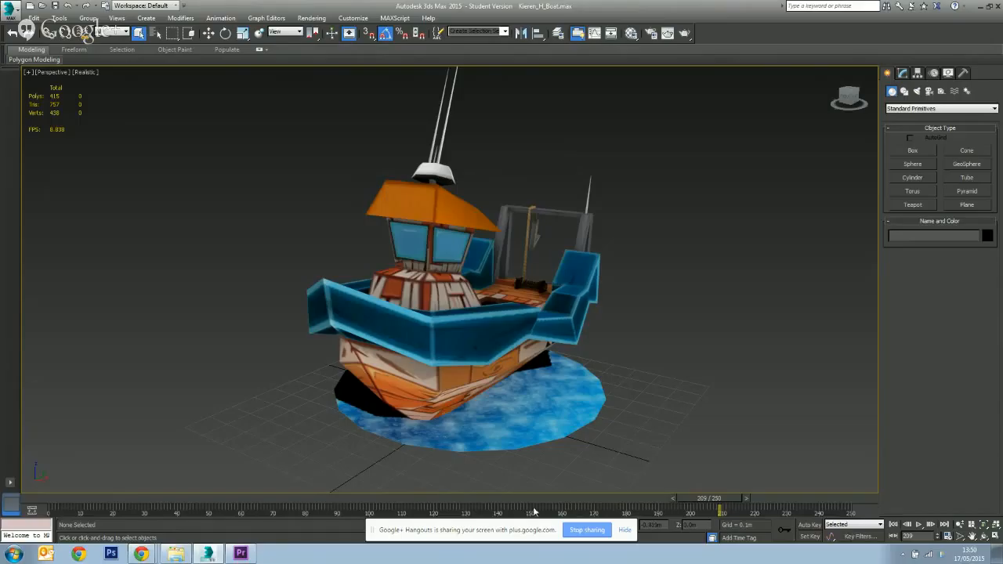
Orbit around the boat and toggle wireframe on and off to inspect the model
{"action": "left_click", "coordinate": [626, 532]}
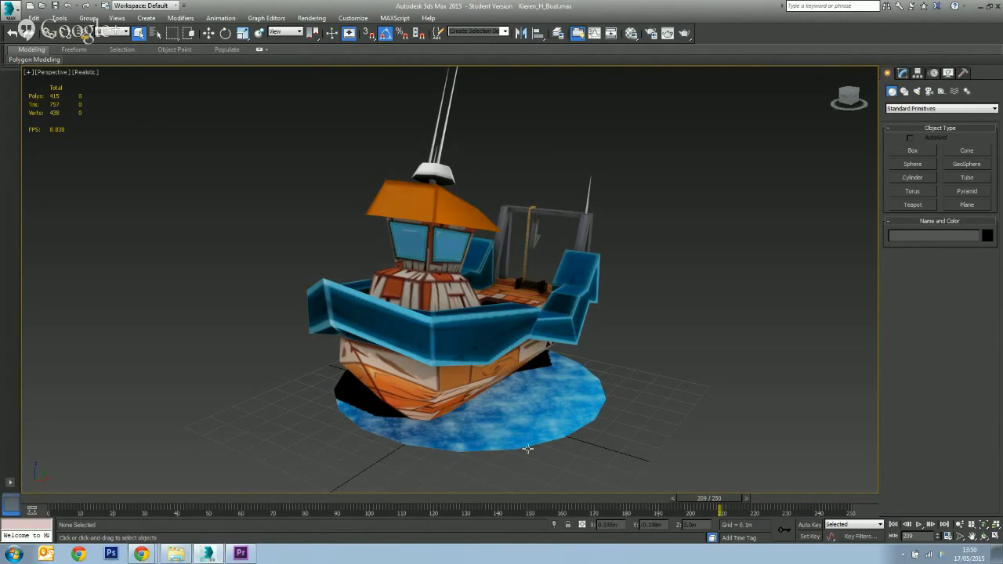
{"action": "middle_click_drag", "start_coordinate": [589, 475], "coordinate": [502, 456], "text": "alt"}
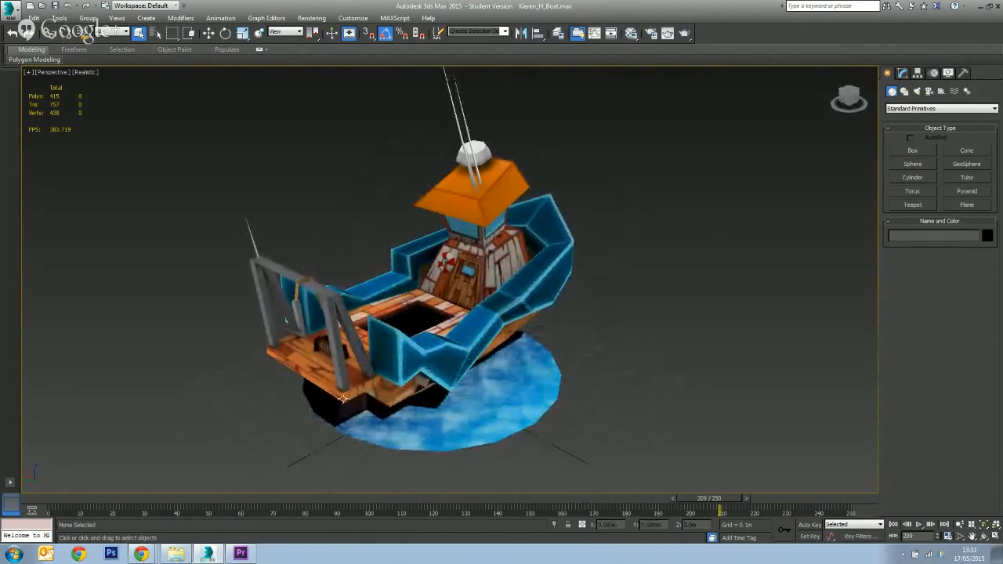
{"action": "middle_click_drag", "start_coordinate": [416, 419], "coordinate": [447, 401], "text": "alt"}
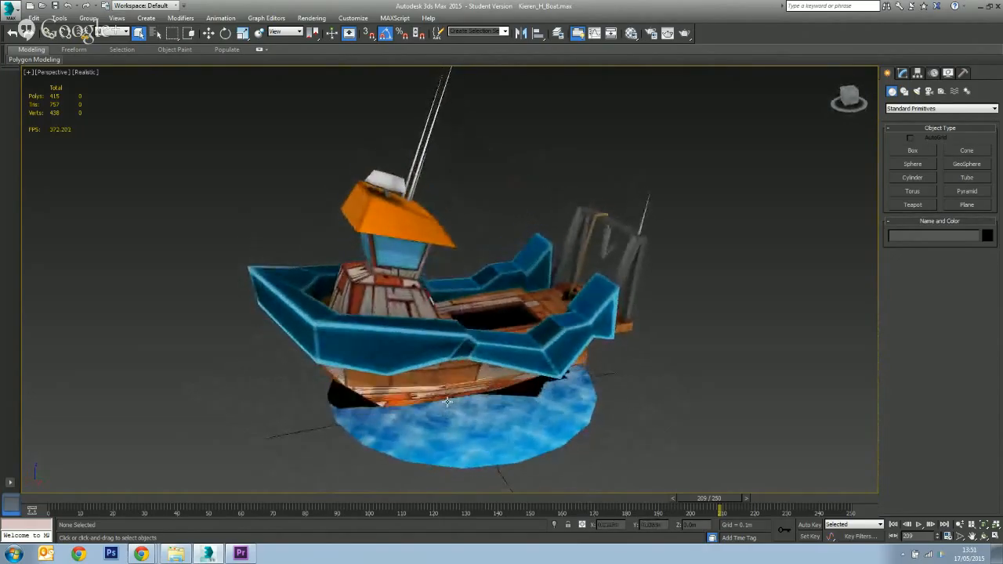
{"action": "key", "text": "F3"}
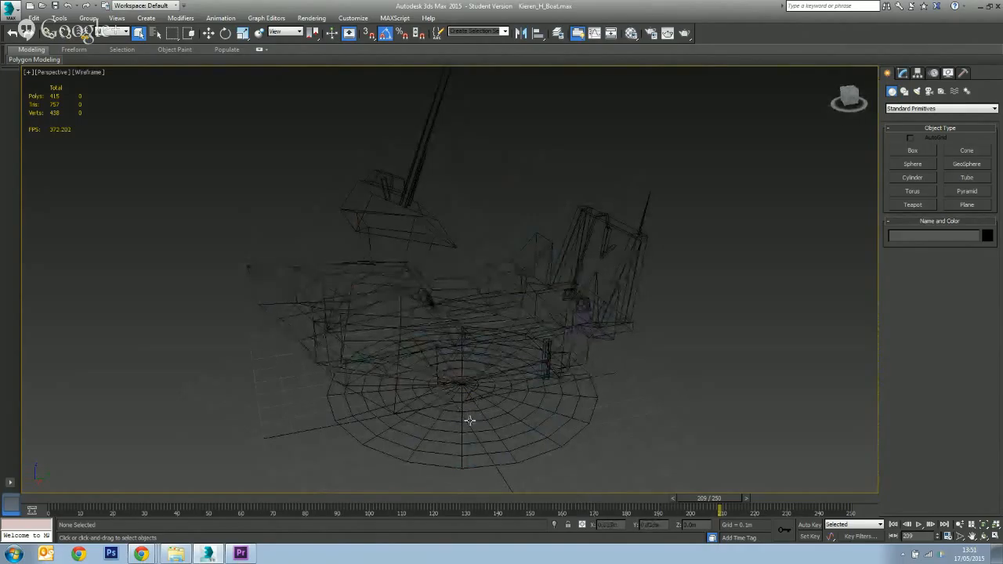
{"action": "key", "text": "F3"}
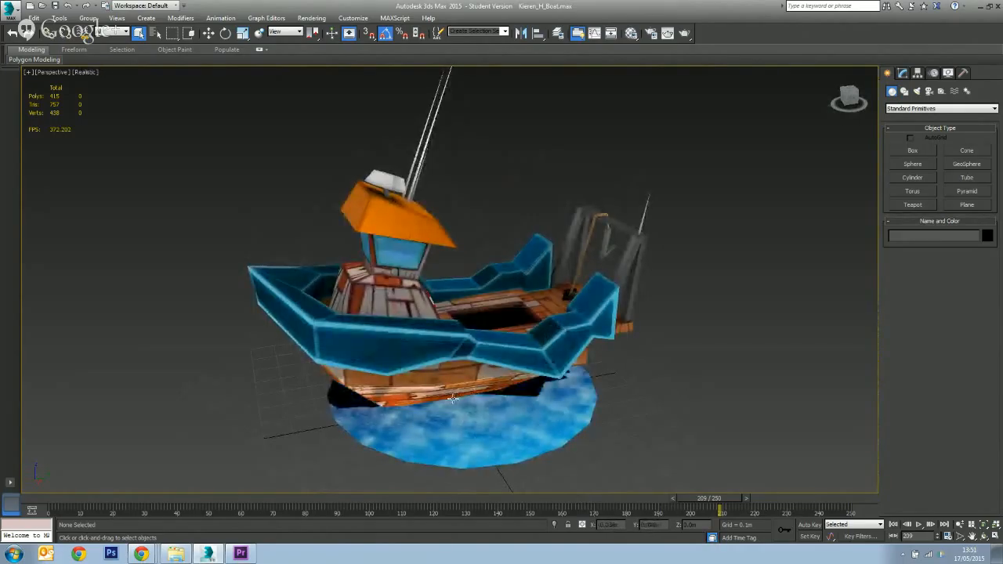
{"action": "scroll", "coordinate": [452, 399], "scroll_direction": "down", "scroll_amount": 3}
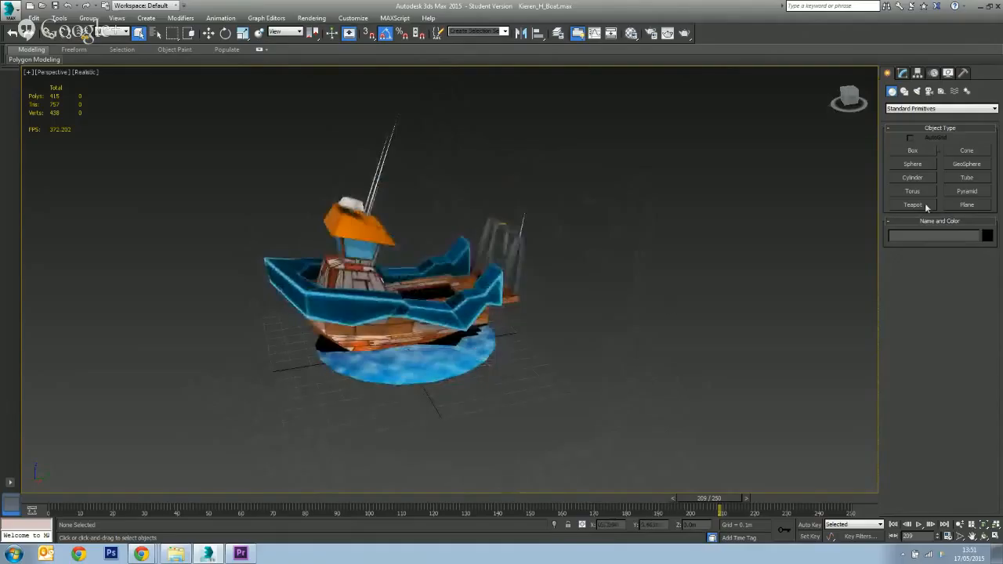
Add a test teapot, centre it at X 0, Y 0 inside the boat, then delete it
{"action": "left_click", "coordinate": [913, 205]}
{"action": "left_click_drag", "start_coordinate": [597, 365], "coordinate": [584, 392]}
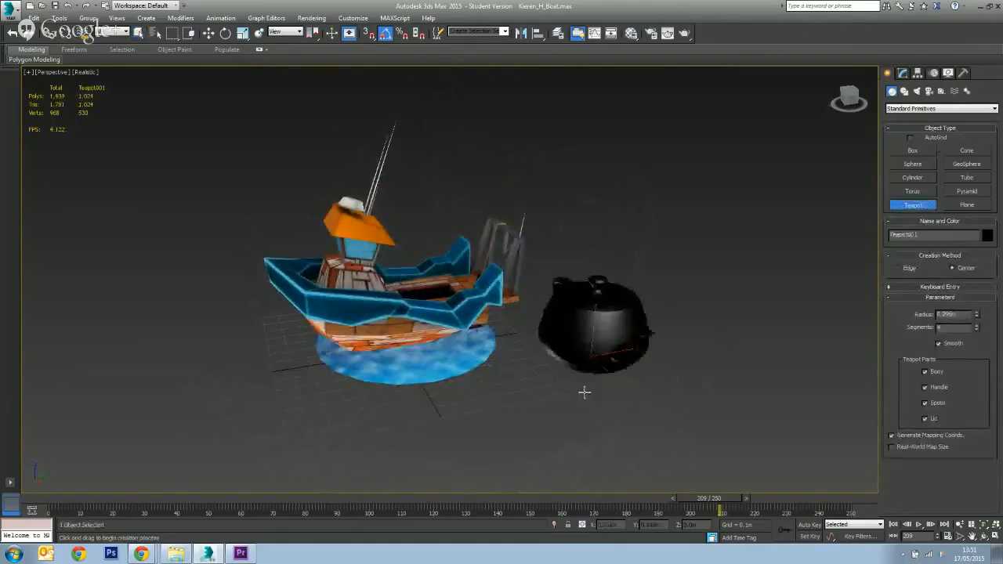
{"action": "left_click", "coordinate": [209, 33]}
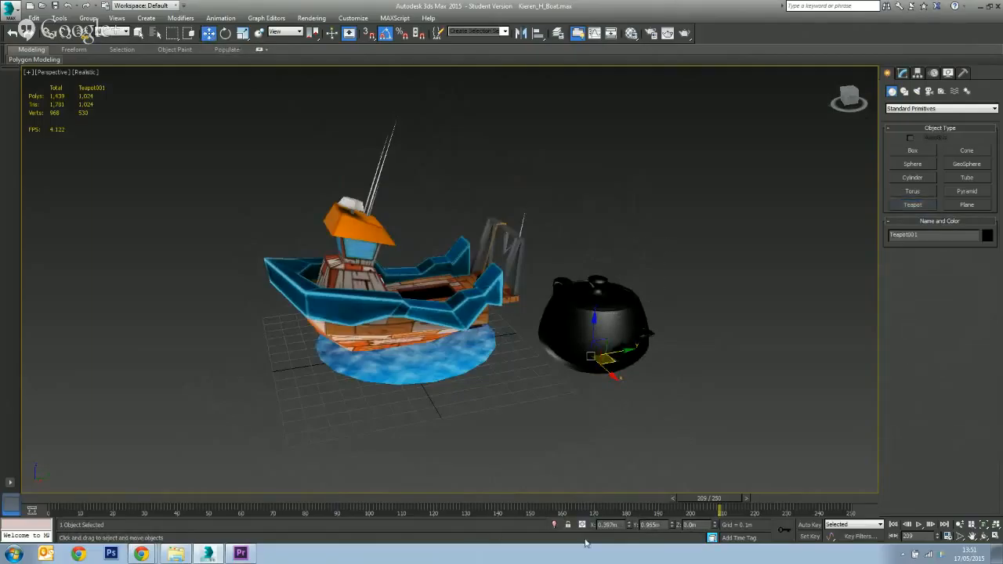
{"action": "right_click", "coordinate": [629, 524]}
{"action": "right_click", "coordinate": [672, 526]}
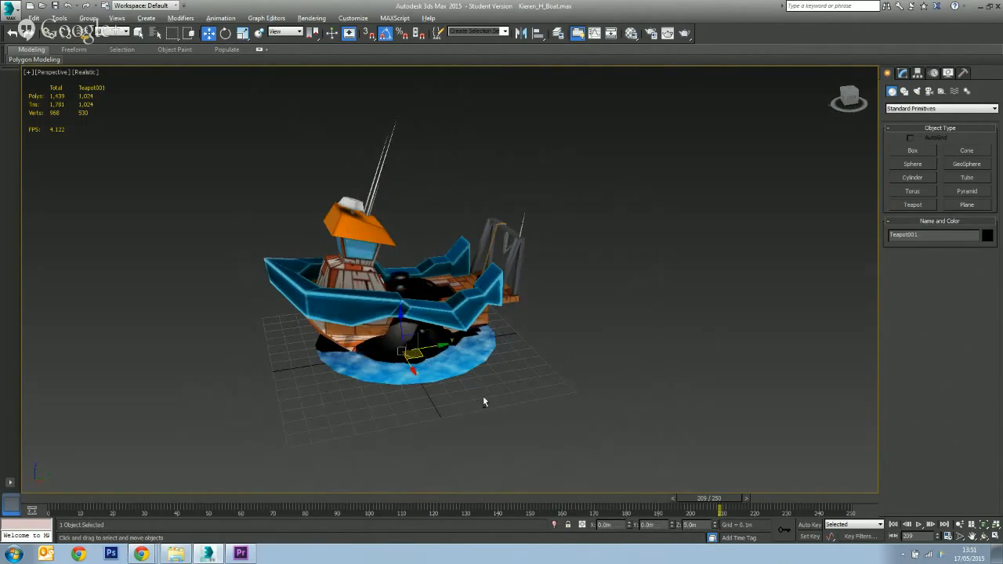
{"action": "middle_click_drag", "start_coordinate": [482, 395], "coordinate": [443, 369], "text": "alt"}
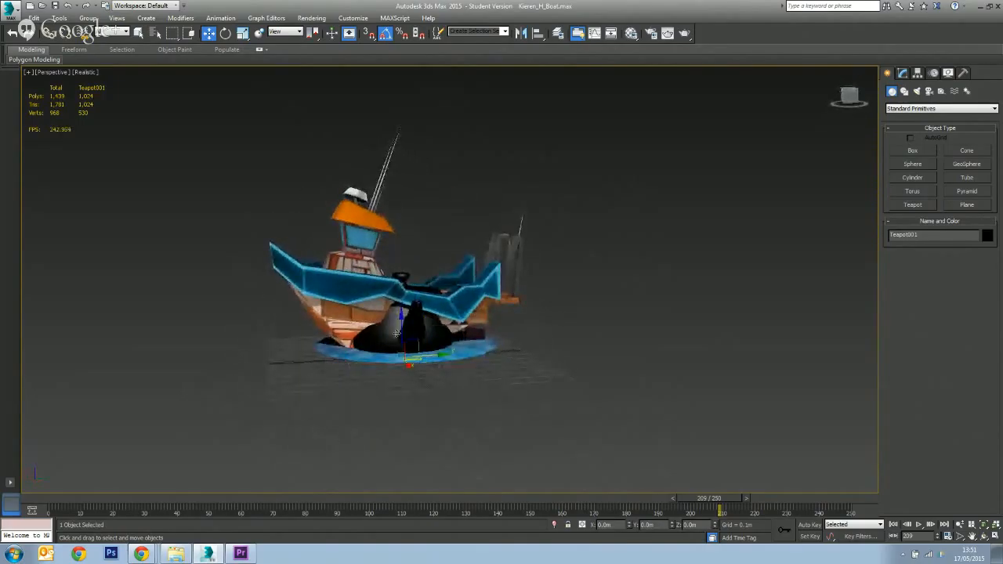
{"action": "middle_click_drag", "start_coordinate": [401, 335], "coordinate": [444, 367], "text": "alt"}
{"action": "scroll", "coordinate": [428, 347], "scroll_direction": "up", "scroll_amount": 2}
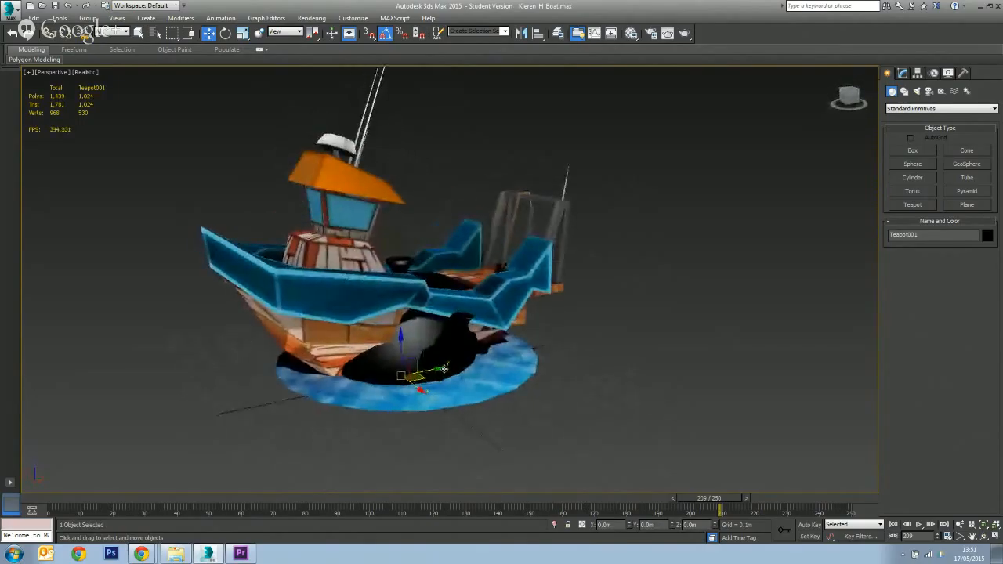
{"action": "key", "text": "Delete"}
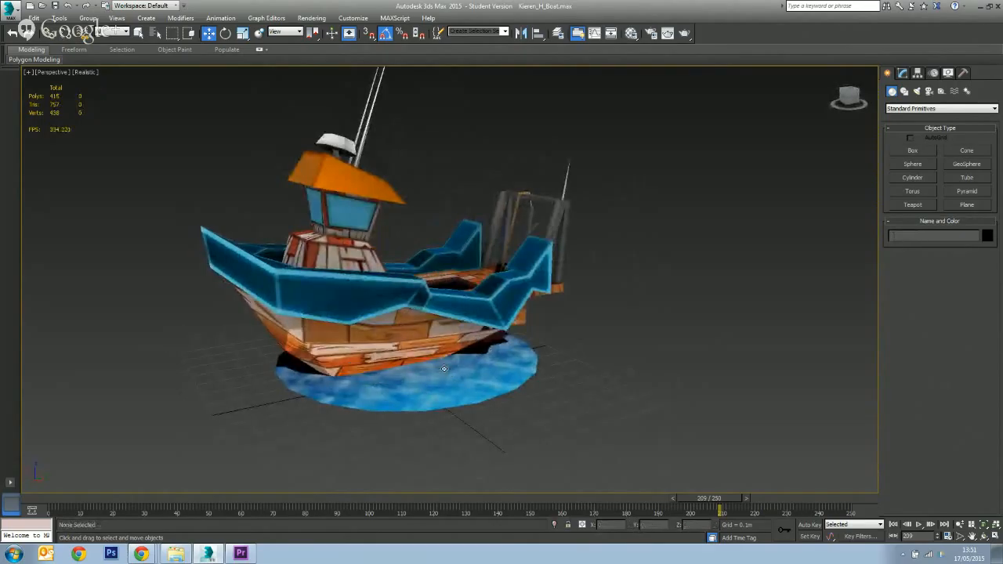
Orbit the view to inspect the boat from above, behind and the opposite side
{"action": "middle_click_drag", "start_coordinate": [423, 375], "coordinate": [496, 421]}
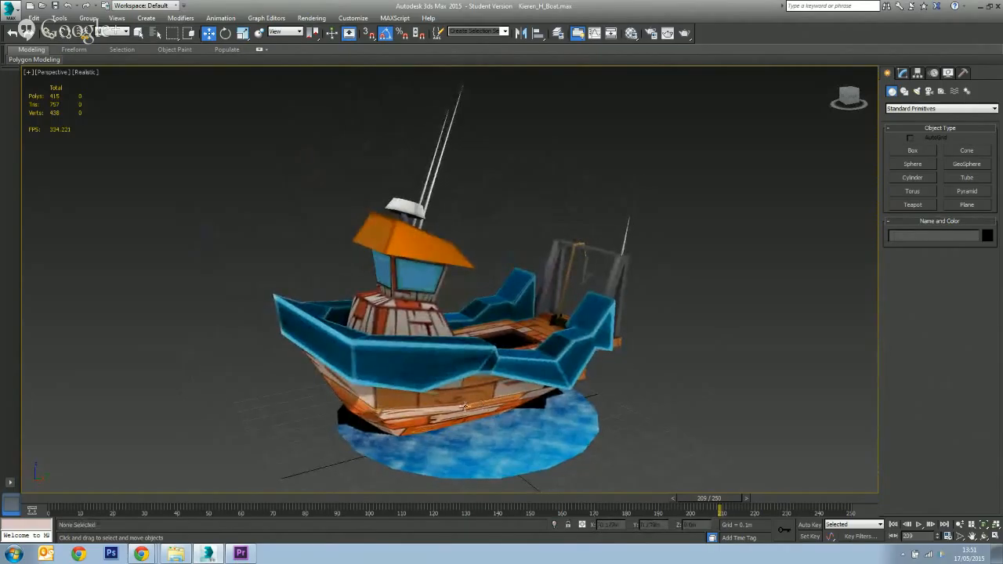
{"action": "middle_click_drag", "start_coordinate": [433, 407], "coordinate": [345, 402], "text": "alt"}
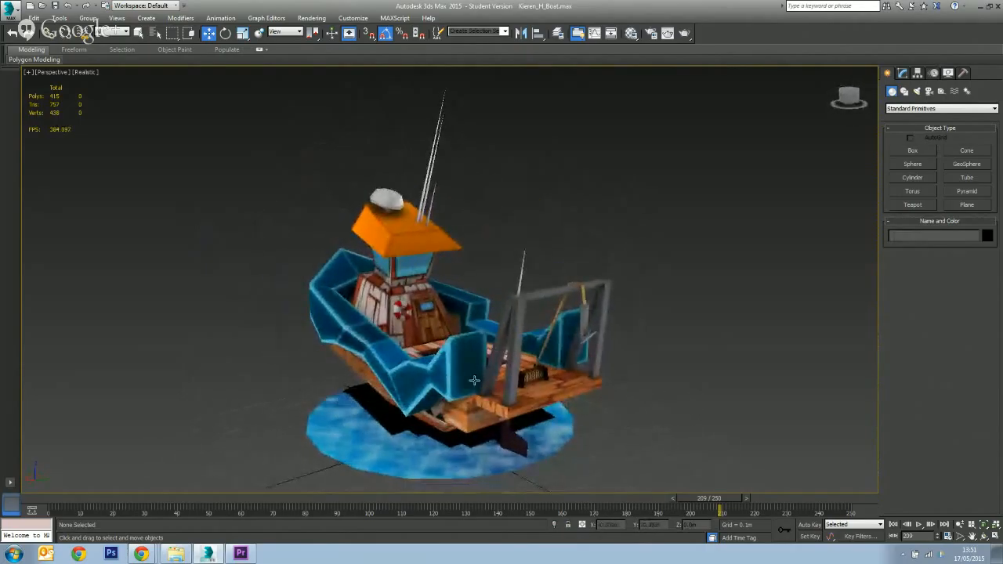
{"action": "middle_click_drag", "start_coordinate": [528, 388], "coordinate": [625, 397], "text": "alt"}
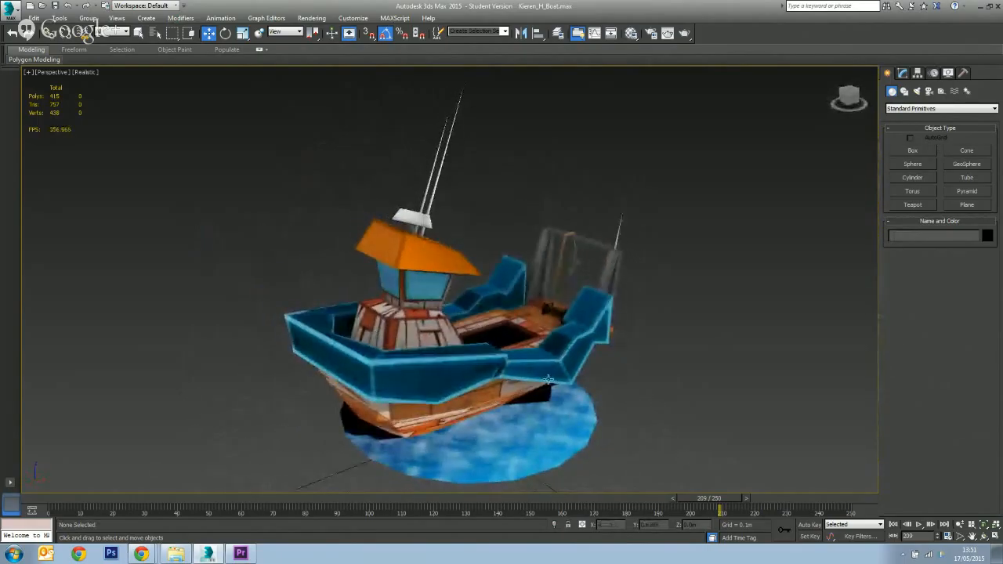
{"action": "middle_click_drag", "start_coordinate": [548, 380], "coordinate": [486, 423], "text": "alt"}
{"action": "scroll", "coordinate": [536, 380], "scroll_direction": "down", "scroll_amount": 3}
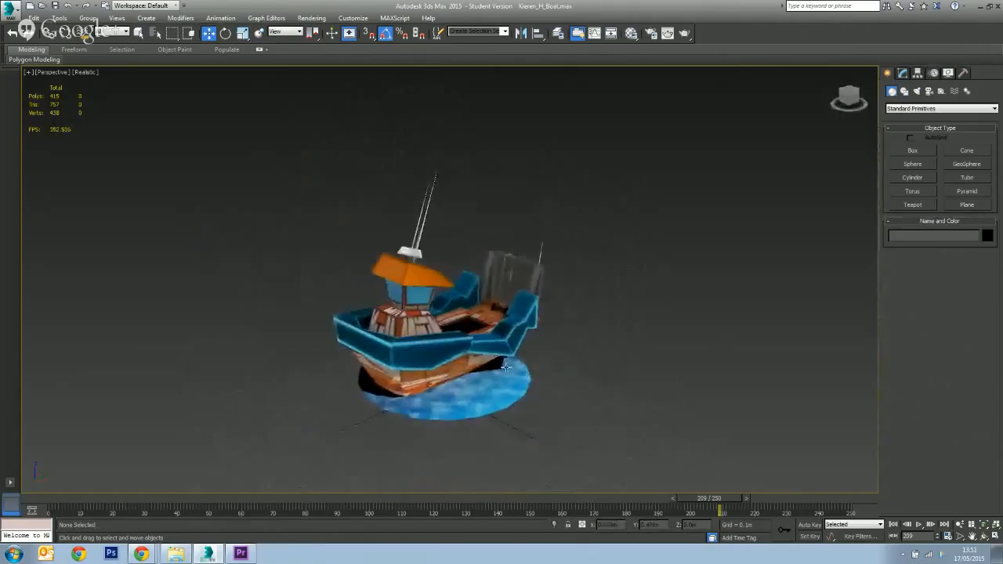
Choose the Circle spline, switch to Top view, and enable 3D snaps to Grid Points
{"action": "left_click", "coordinate": [904, 91]}
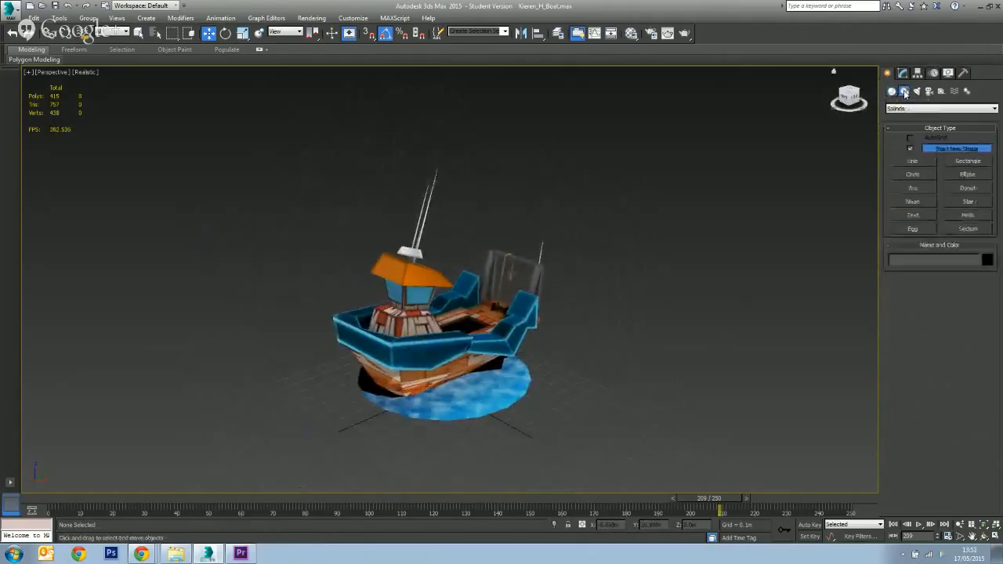
{"action": "left_click", "coordinate": [913, 174]}
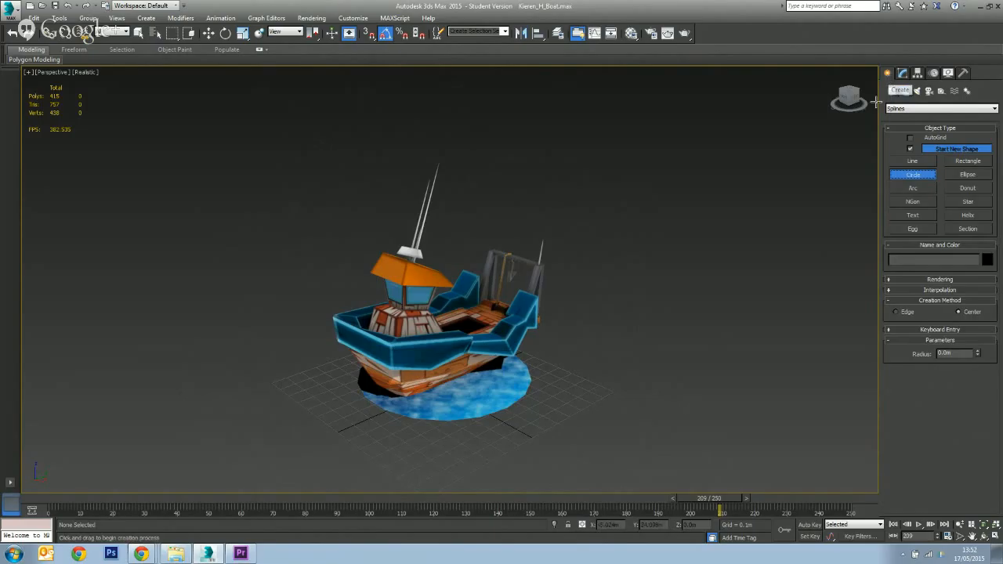
{"action": "key", "text": "t"}
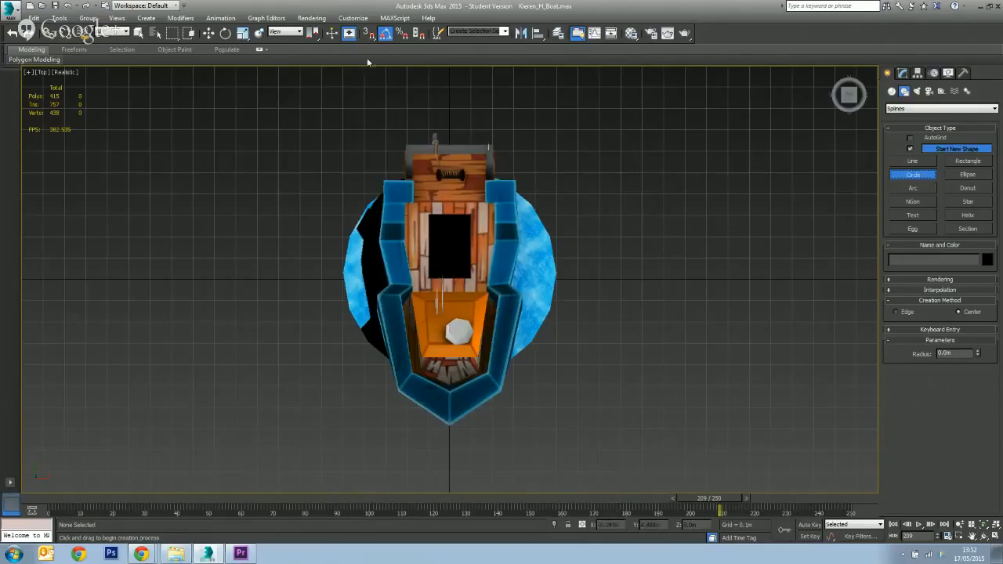
{"action": "left_click", "coordinate": [368, 34]}
{"action": "right_click", "coordinate": [371, 36]}
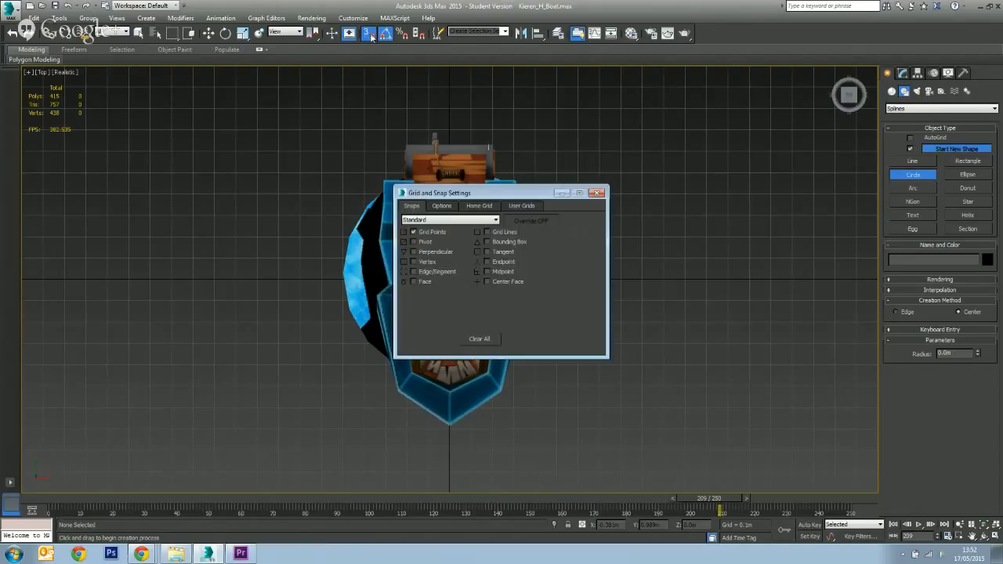
{"action": "left_click", "coordinate": [414, 233]}
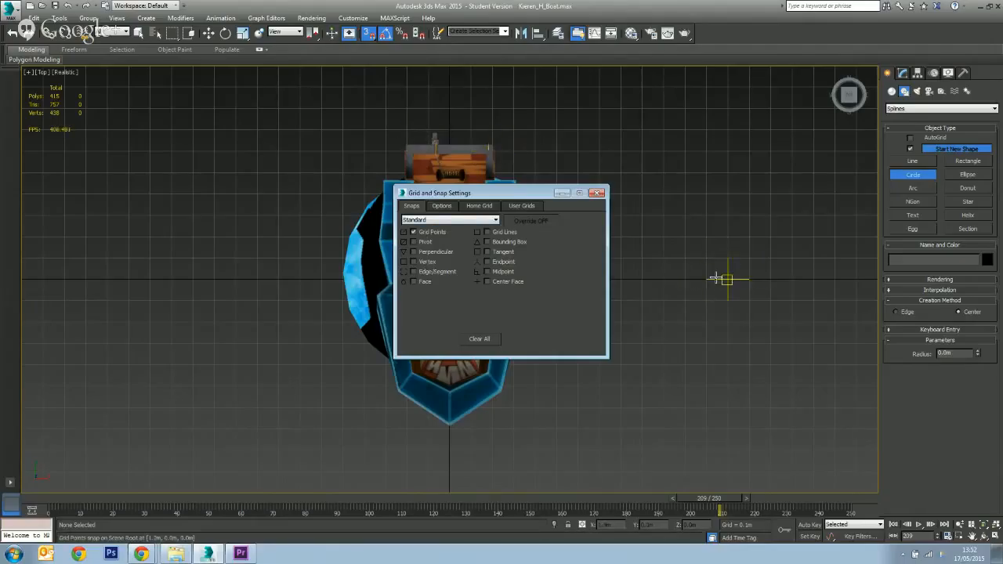
{"action": "left_click", "coordinate": [597, 193]}
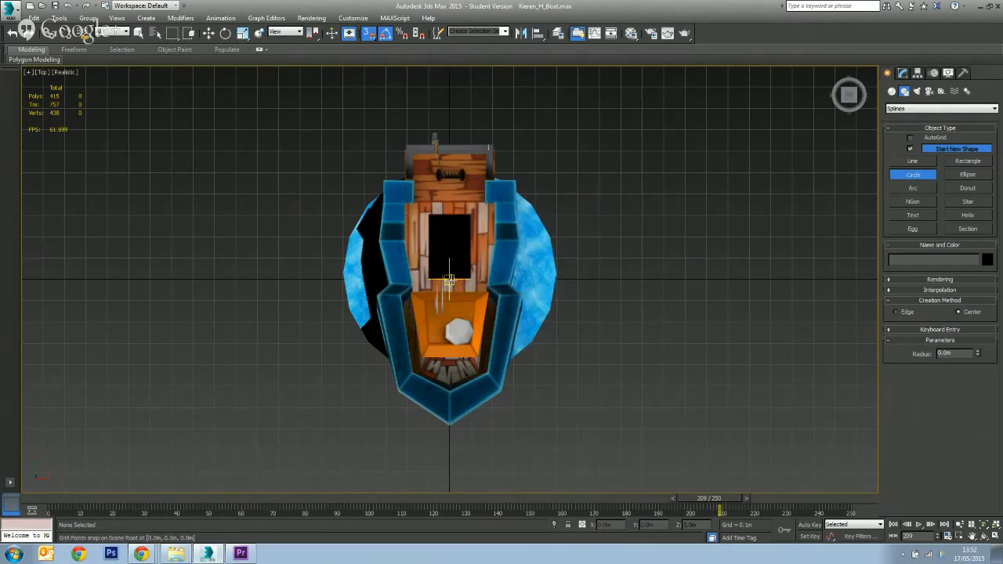
Draw a 1.5m circle around the boat and place a target camera on its edge aimed at the boat
{"action": "left_click_drag", "start_coordinate": [449, 280], "coordinate": [700, 471]}
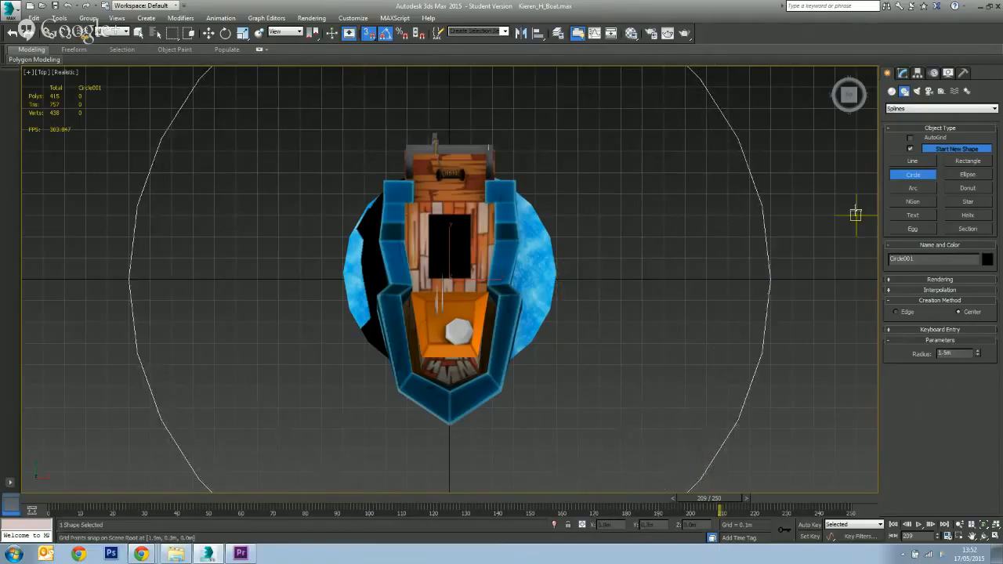
{"action": "left_click", "coordinate": [929, 91]}
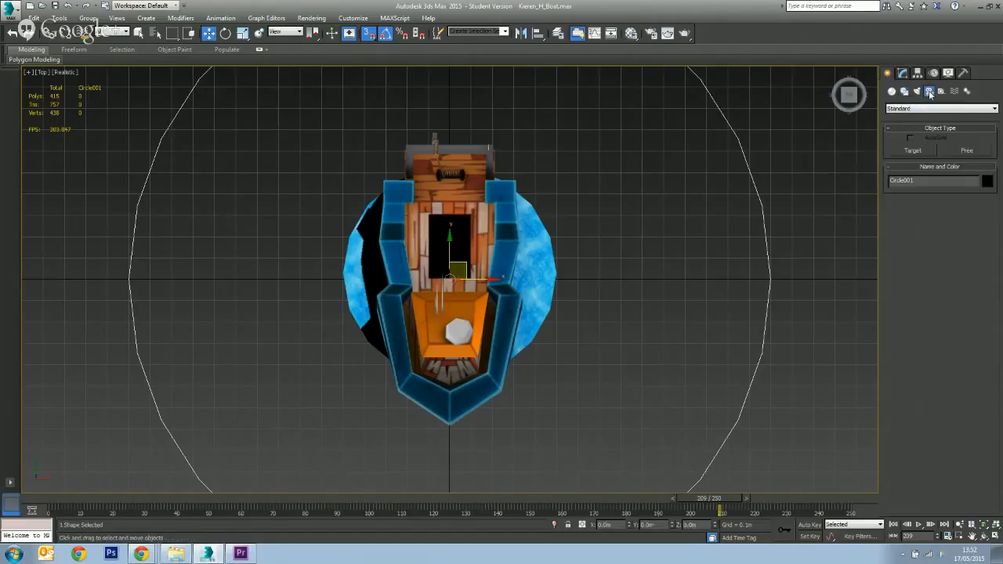
{"action": "left_click", "coordinate": [913, 151]}
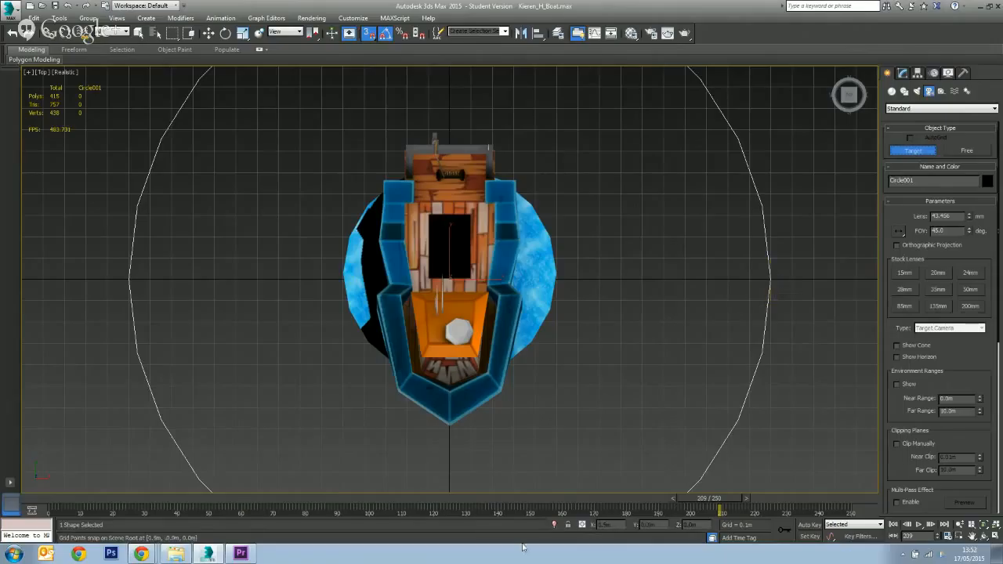
{"action": "left_click_drag", "start_coordinate": [770, 280], "coordinate": [450, 280]}
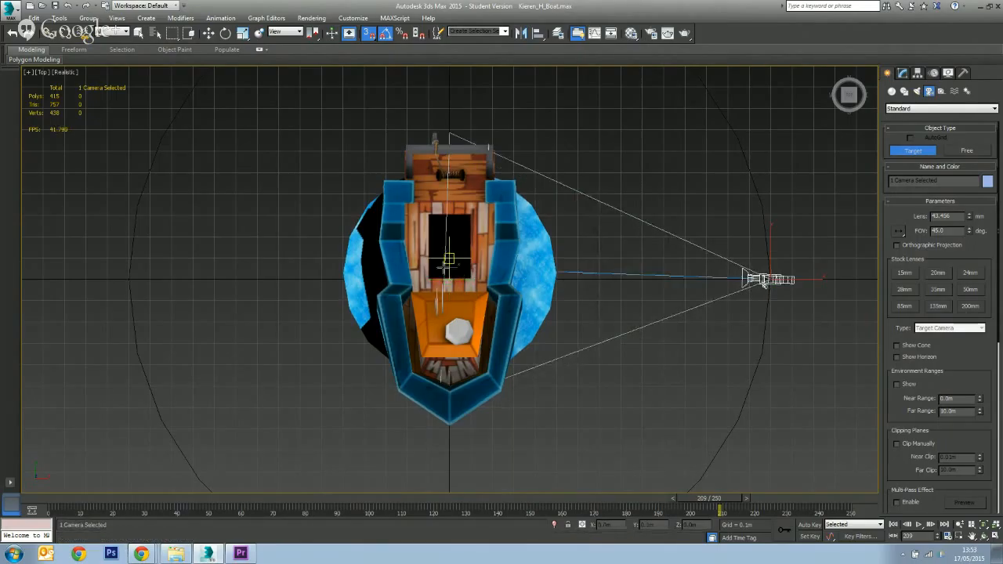
{"action": "left_click_drag", "start_coordinate": [490, 278], "coordinate": [445, 270]}
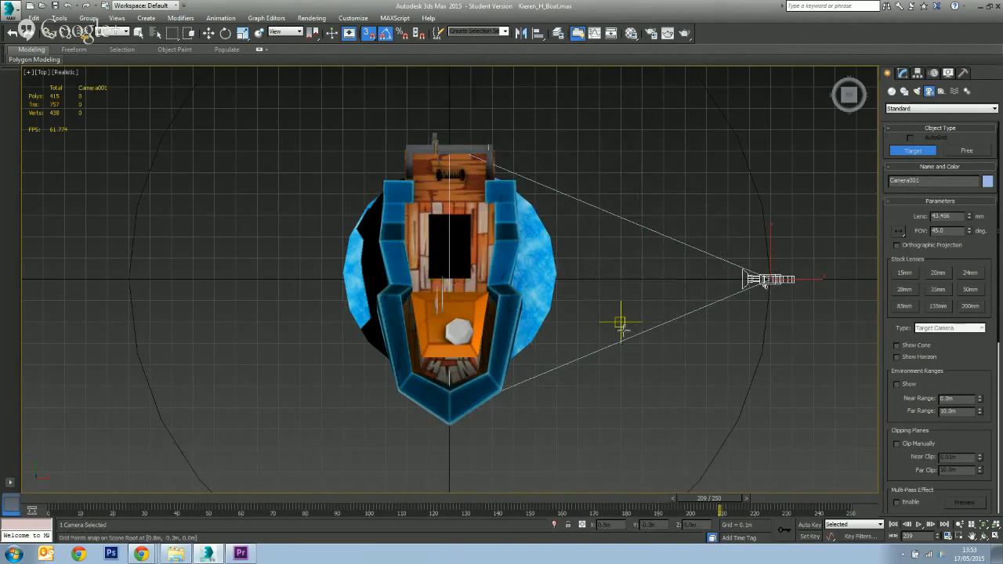
Orbit the perspective view to check the setup, then look through Camera001
{"action": "key", "text": "p"}
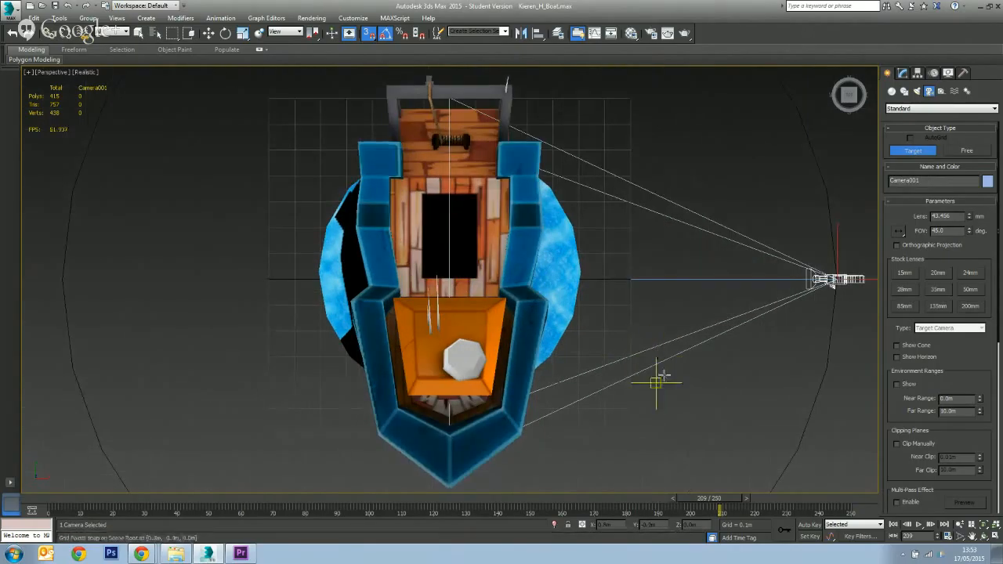
{"action": "middle_click_drag", "start_coordinate": [655, 376], "coordinate": [560, 405], "text": "alt"}
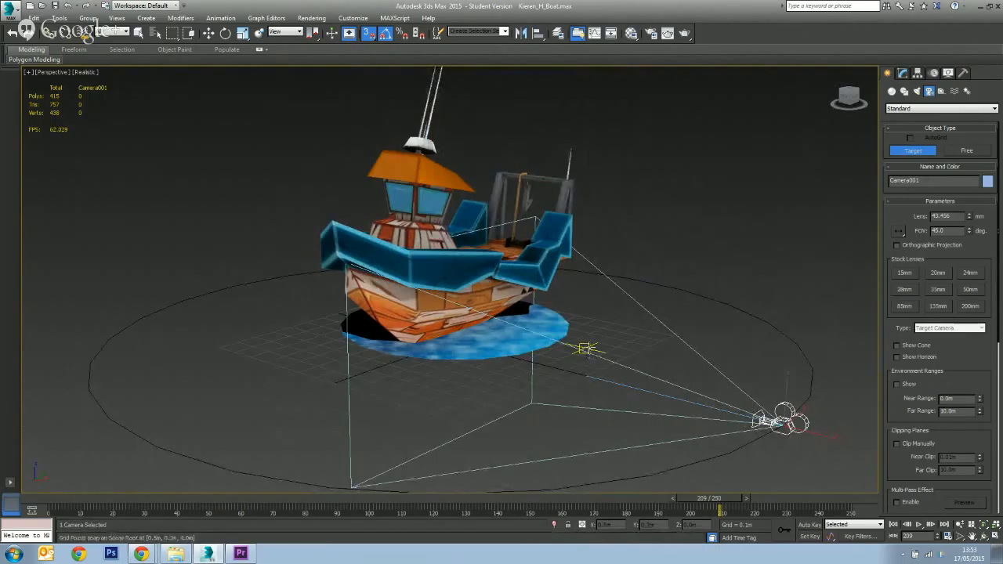
{"action": "key", "text": "c"}
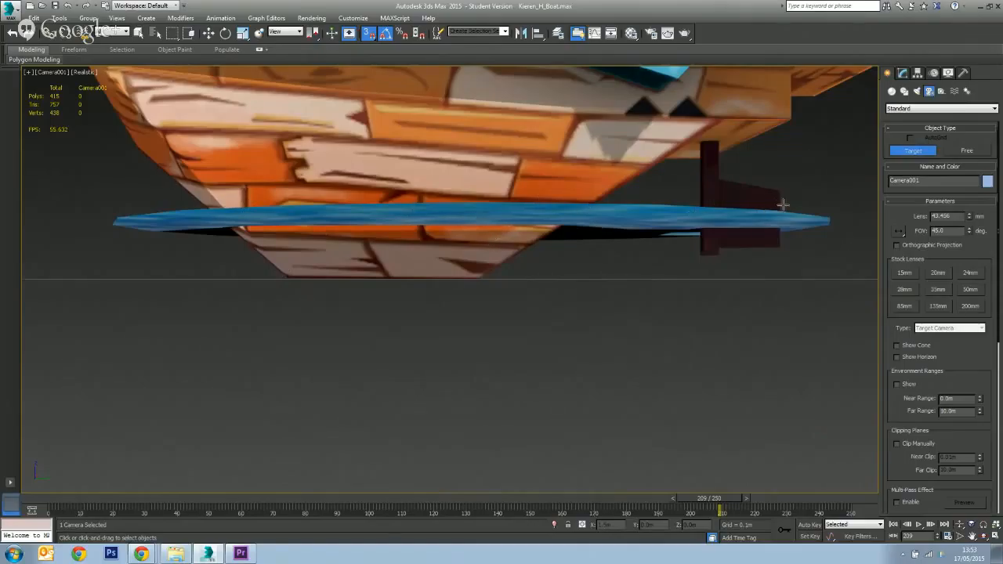
Try lifting Circle001 on Z, then undo to keep it at the waterline
{"action": "left_click", "coordinate": [209, 33]}
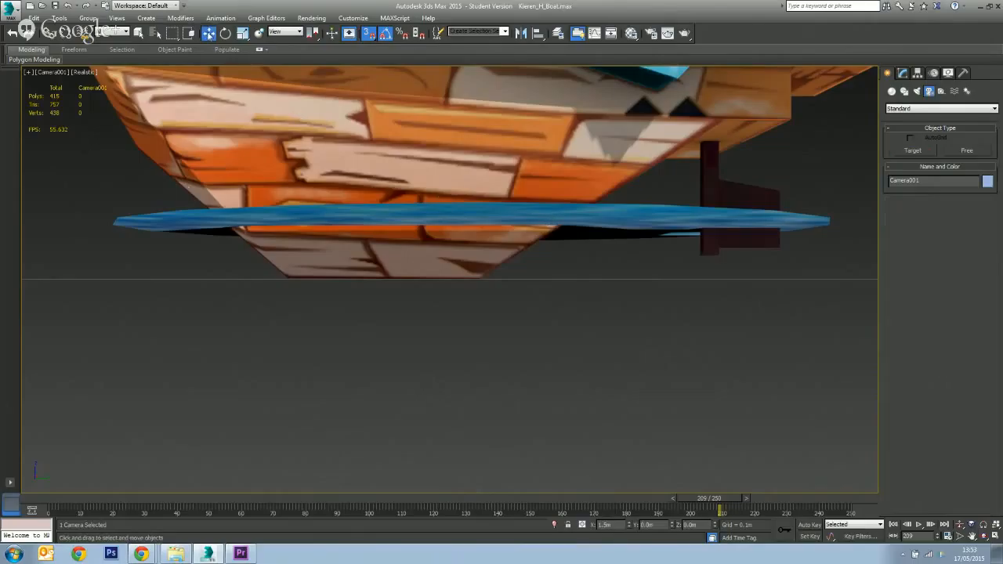
{"action": "left_click", "coordinate": [165, 279]}
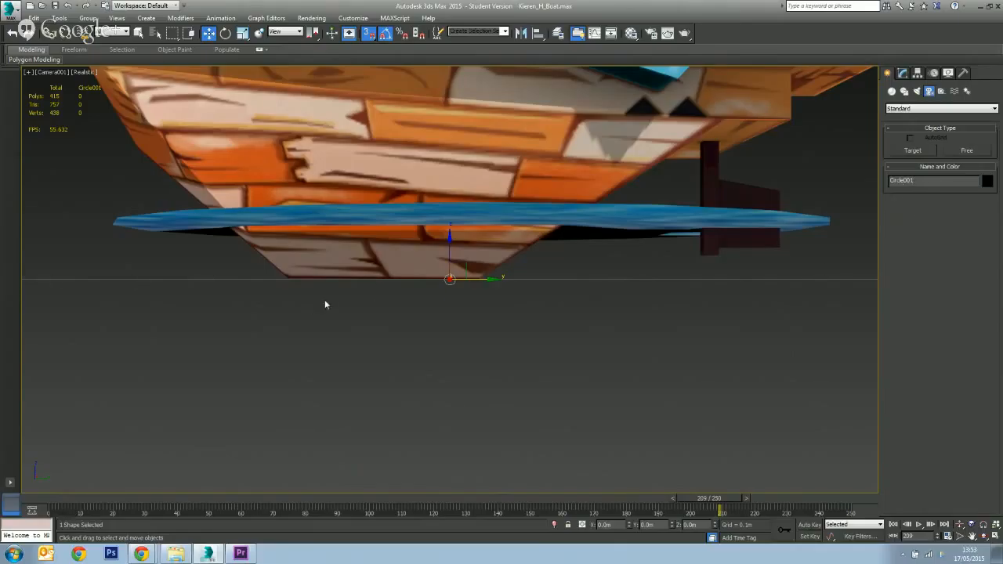
{"action": "mouse_move", "coordinate": [447, 249]}
{"action": "left_mouse_down"}
{"action": "mouse_move", "coordinate": [446, 223]}
{"action": "mouse_move", "coordinate": [444, 235]}
{"action": "left_mouse_up"}
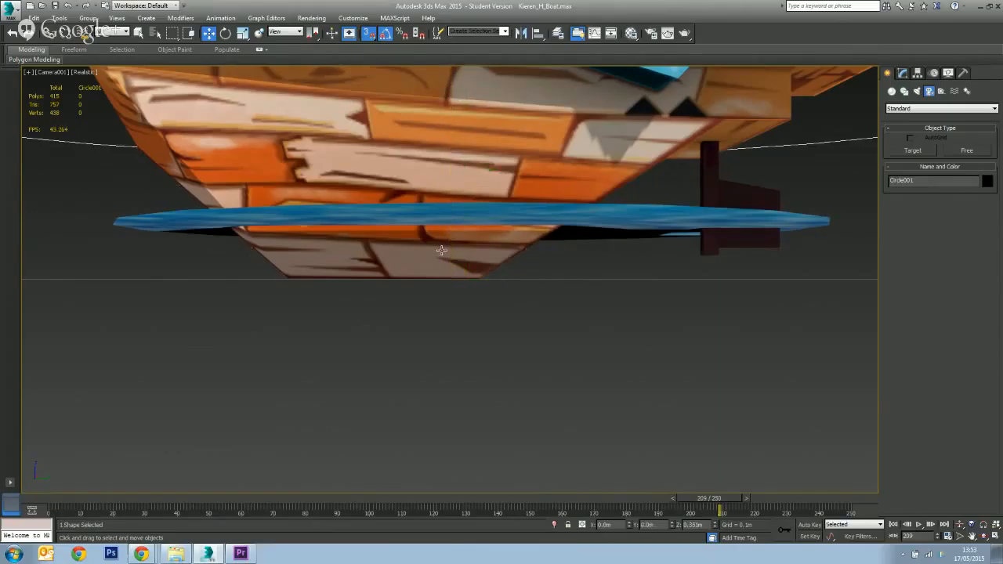
{"action": "key", "text": "ctrl+z"}
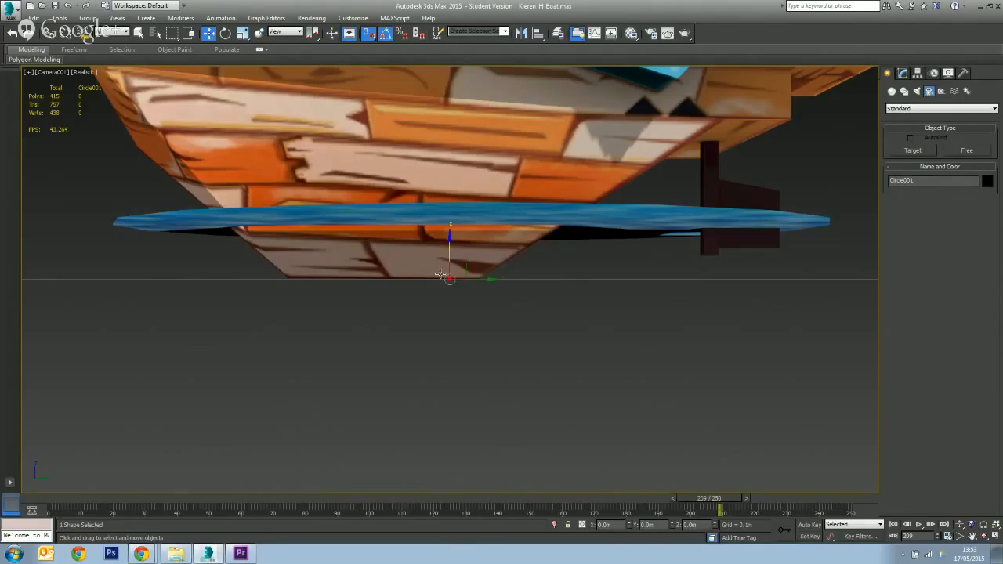
Switch to Perspective and zoom out for an overview of the boat, circle and camera
{"action": "key", "text": "p"}
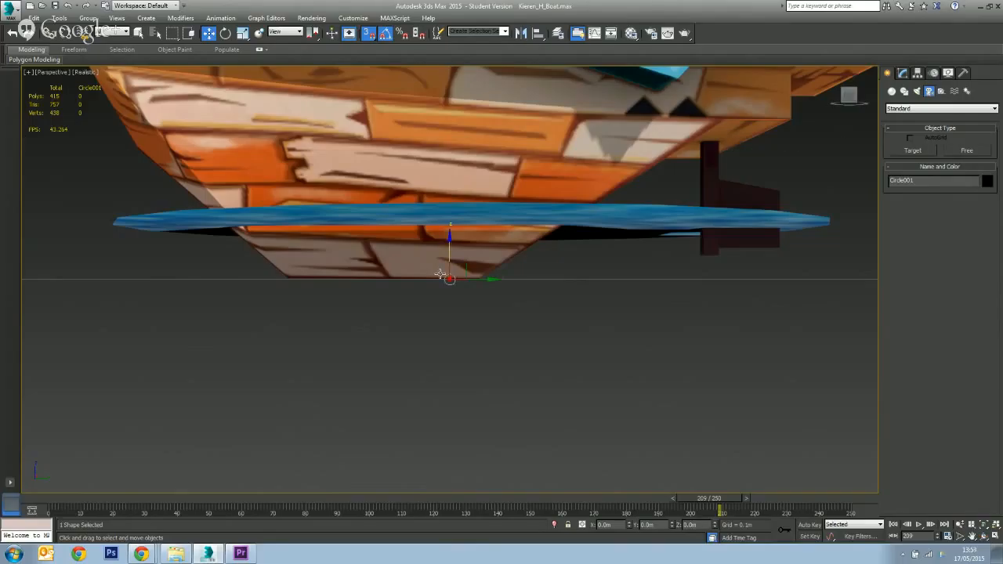
{"action": "scroll", "coordinate": [440, 274], "scroll_direction": "down", "scroll_amount": 5}
{"action": "middle_click_drag", "start_coordinate": [448, 276], "coordinate": [401, 311], "text": "alt"}
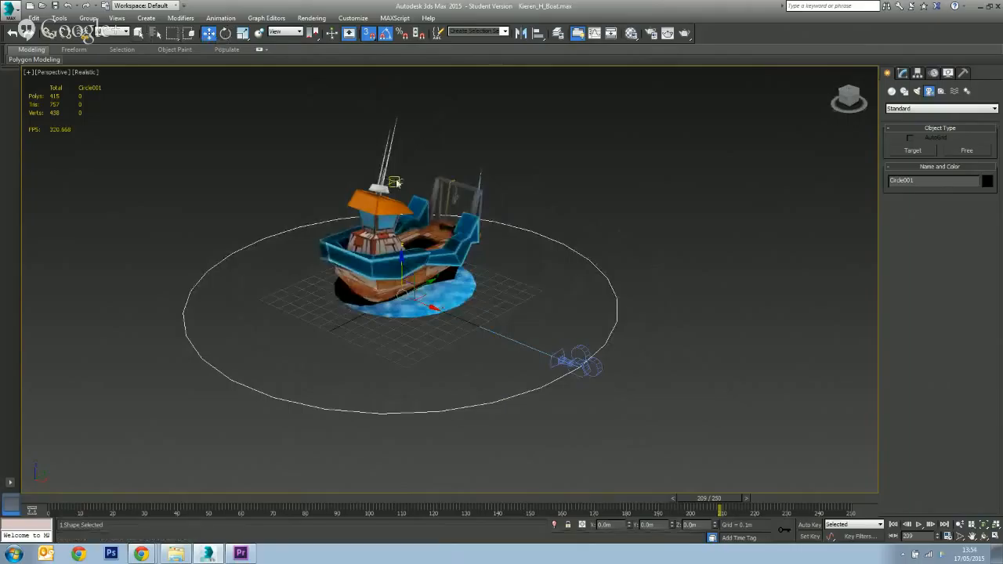
Turn off snapping, select Camera001 and apply Animation > Constraints > Path Constraint
{"action": "left_click", "coordinate": [581, 355]}
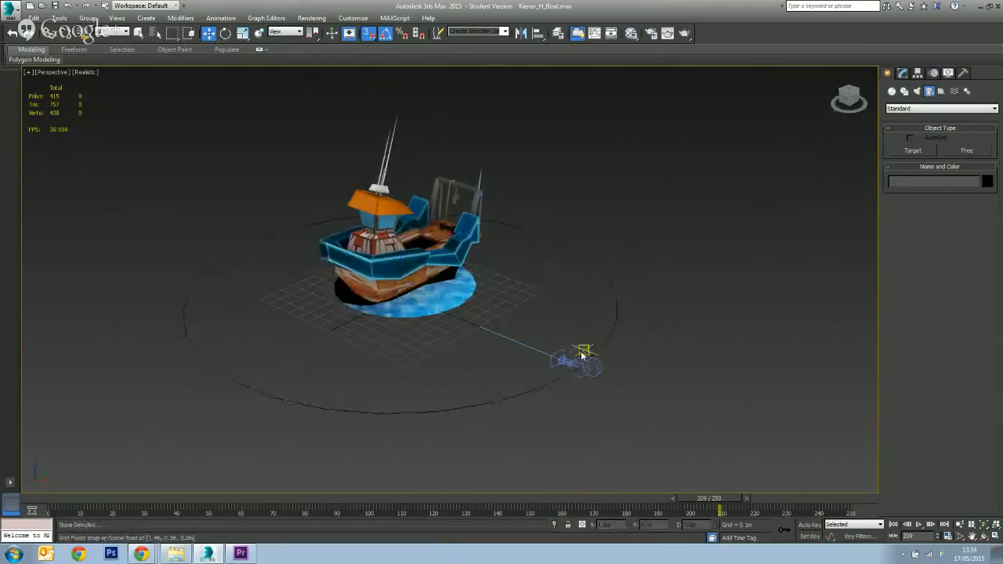
{"action": "key", "text": "s"}
{"action": "left_click", "coordinate": [578, 354]}
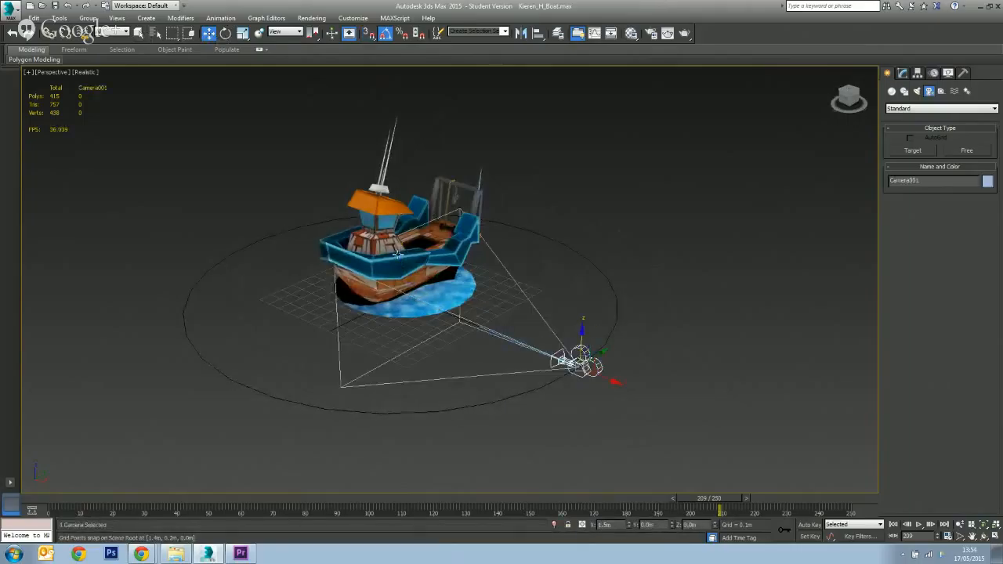
{"action": "left_click", "coordinate": [221, 18]}
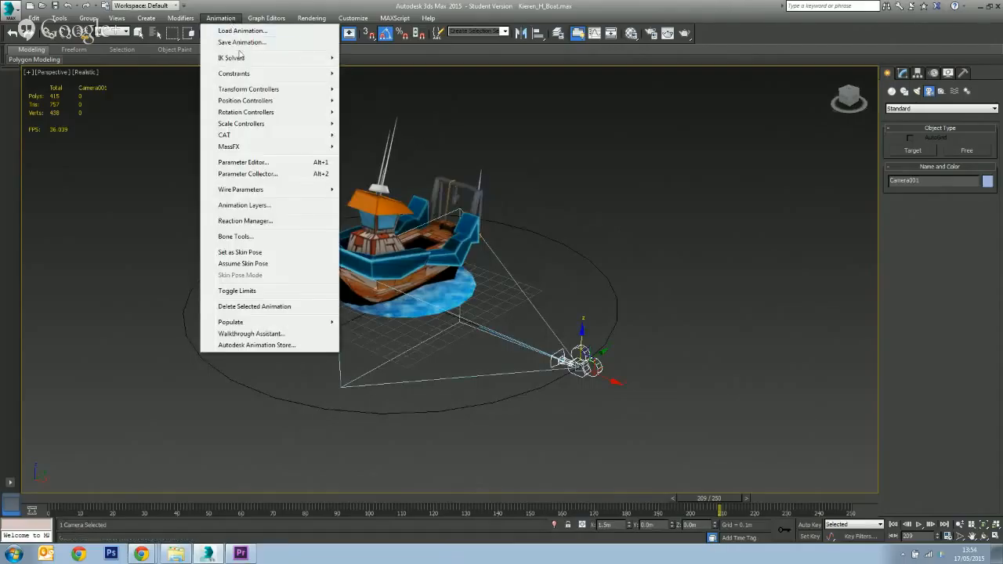
{"action": "mouse_move", "coordinate": [267, 75]}
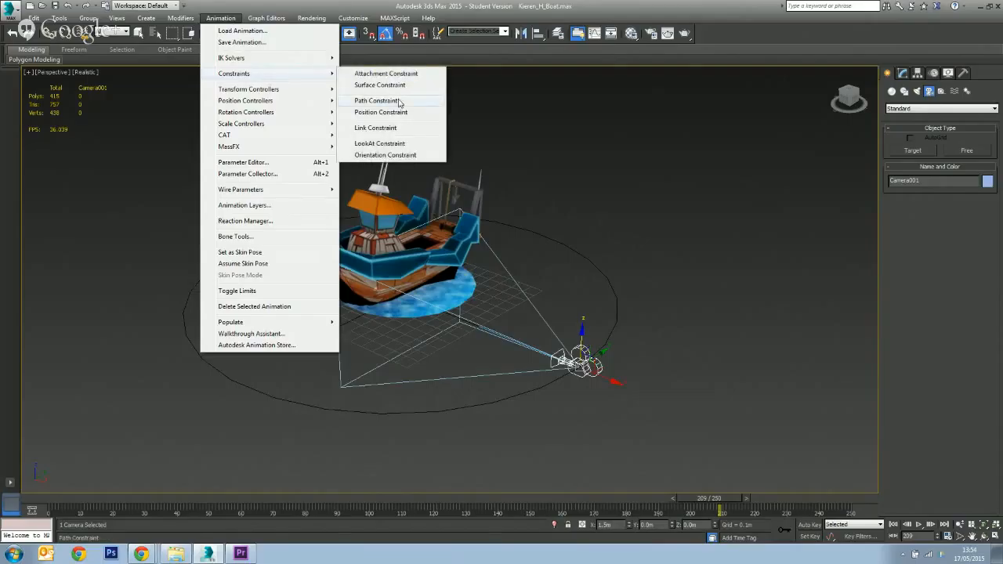
{"action": "left_click", "coordinate": [376, 100]}
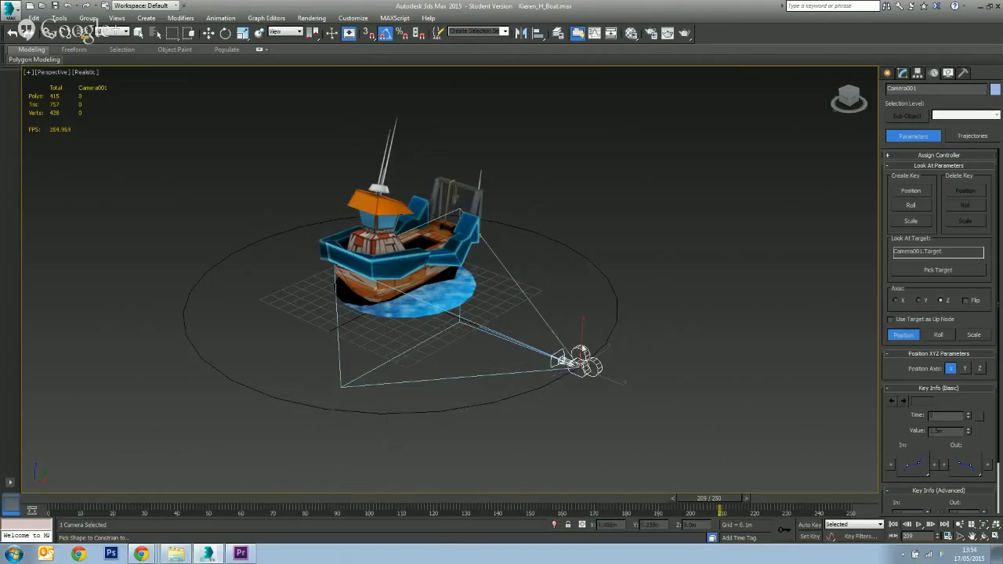
Set Circle001 as the camera's path, play its orbit from frame 0, and view through Camera001
{"action": "left_click", "coordinate": [575, 252]}
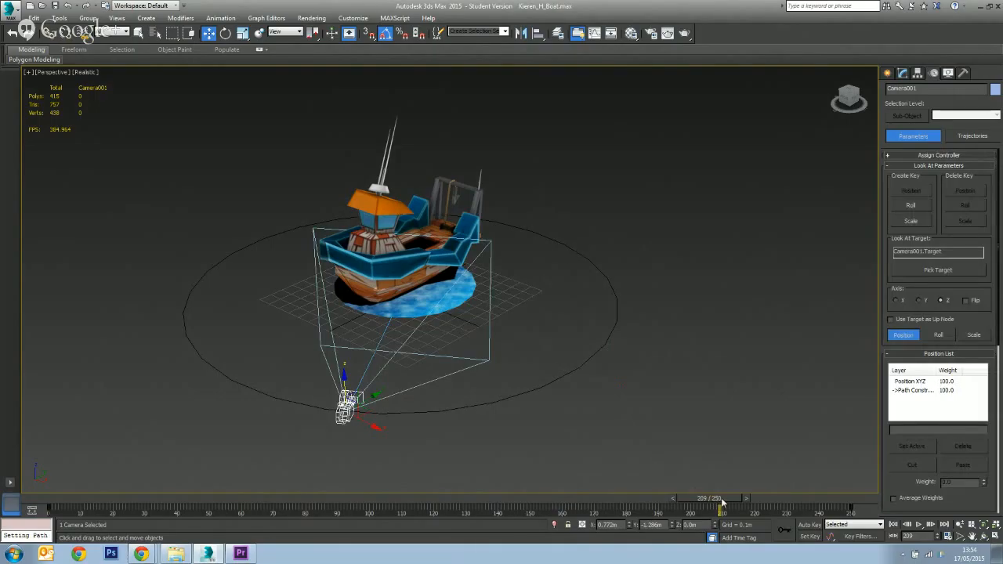
{"action": "left_click_drag", "start_coordinate": [722, 501], "coordinate": [856, 521]}
{"action": "key", "text": "w"}
{"action": "key", "text": "/"}
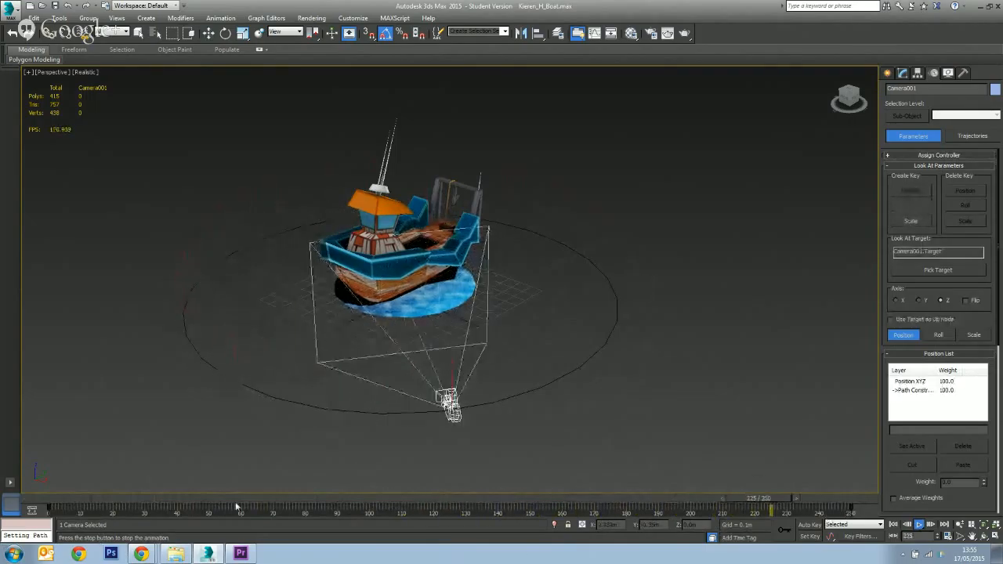
{"action": "key", "text": "w"}
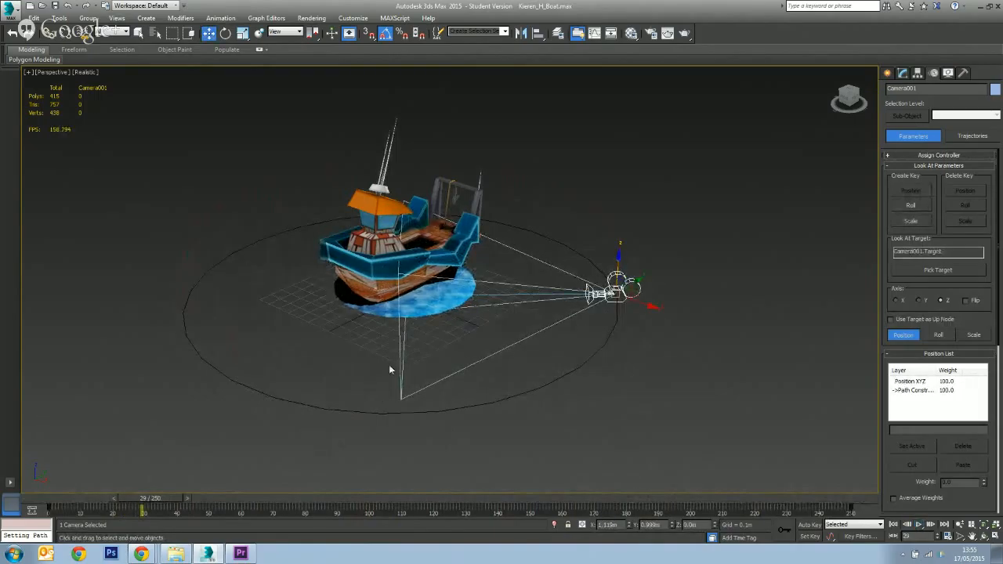
{"action": "key", "text": "c"}
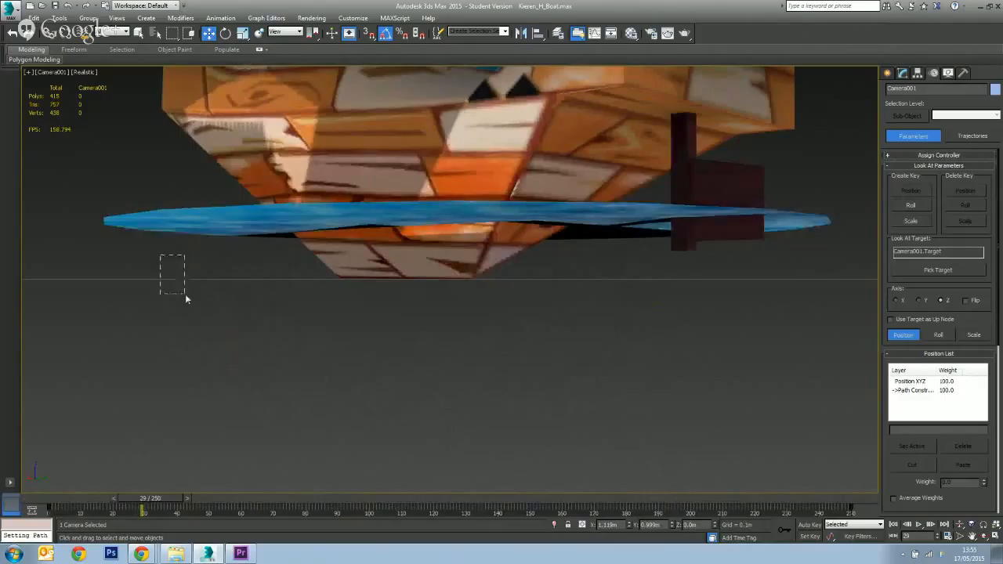
Nudge Circle001 up on Z and raise Camera001.Target, picked from the scene list, to tilt the view
{"action": "left_click_drag", "start_coordinate": [185, 294], "coordinate": [206, 305]}
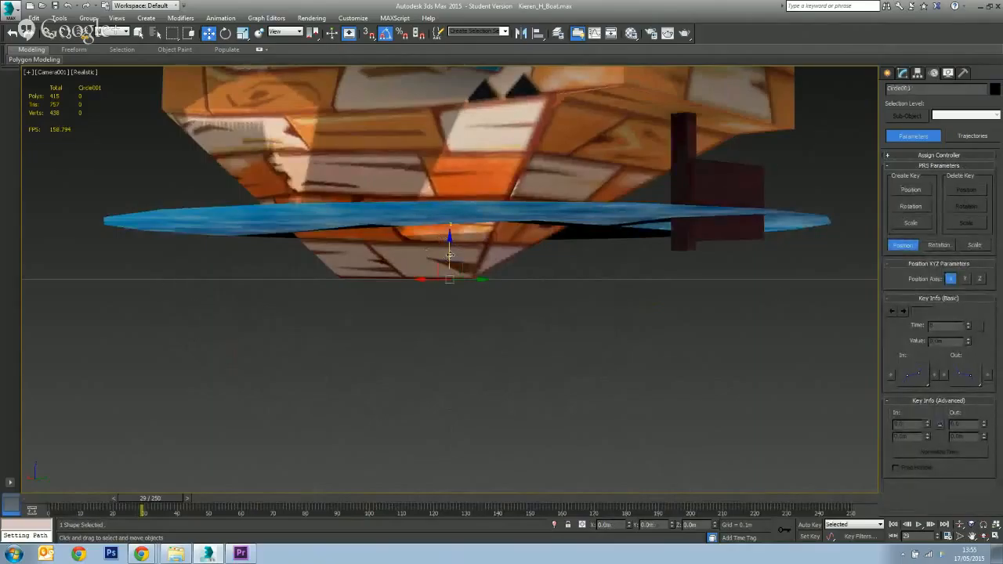
{"action": "left_click_drag", "start_coordinate": [450, 255], "coordinate": [373, 85]}
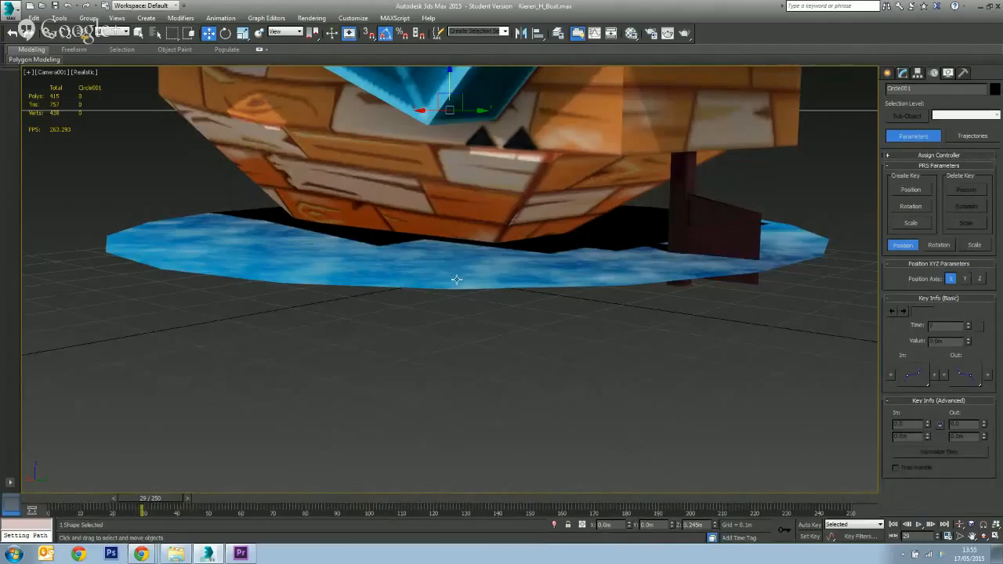
{"action": "key", "text": "h"}
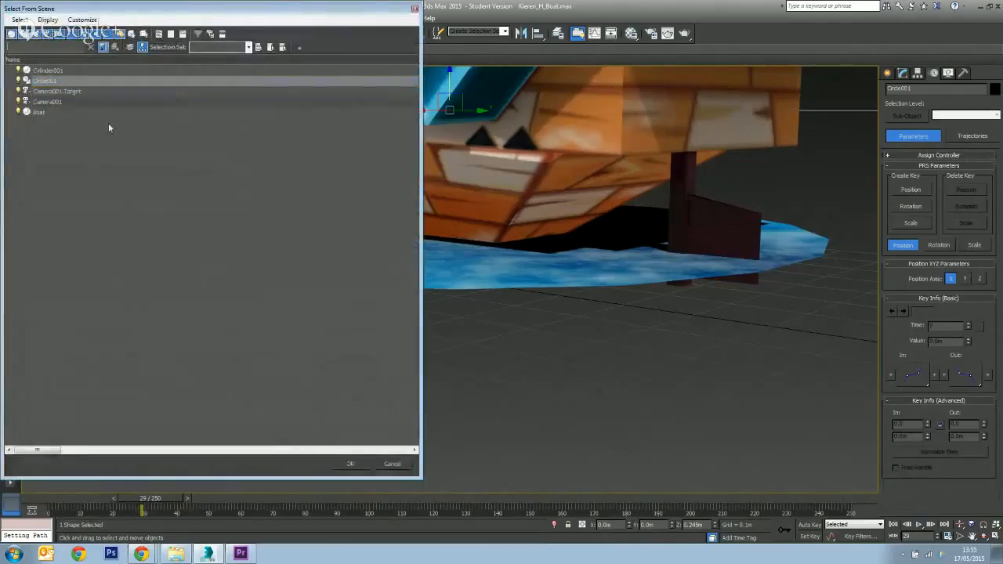
{"action": "left_click", "coordinate": [74, 92]}
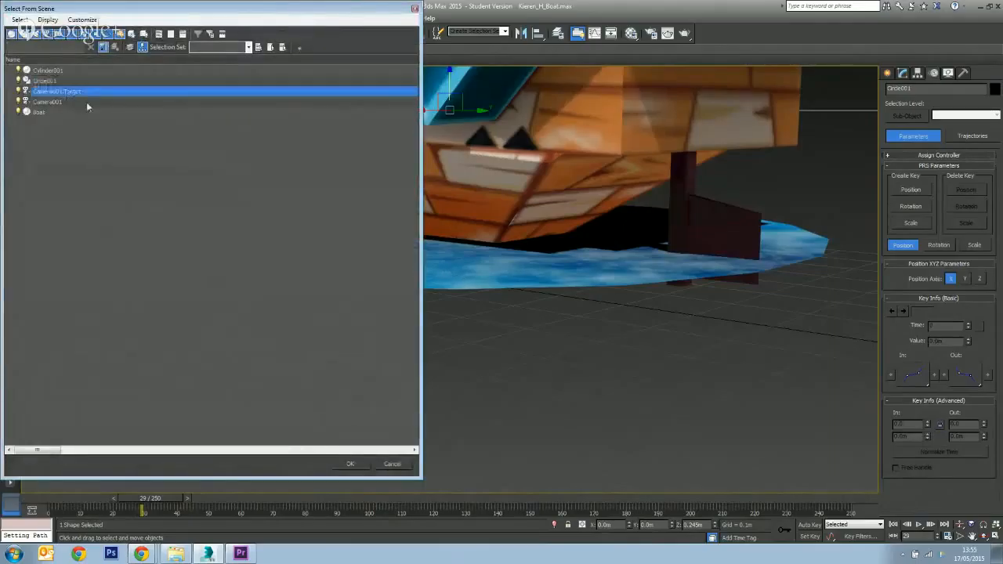
{"action": "left_click", "coordinate": [349, 464]}
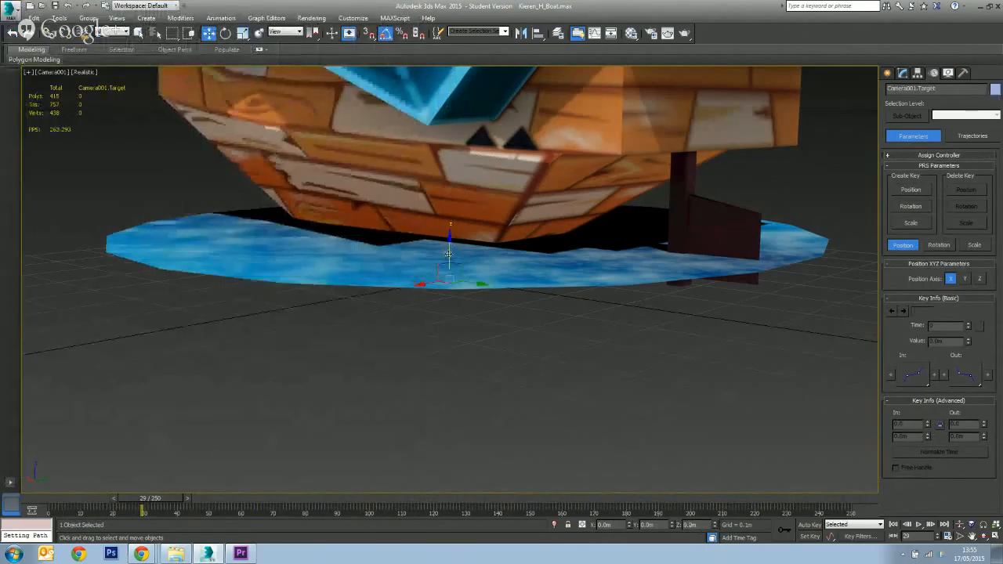
{"action": "left_click_drag", "start_coordinate": [449, 253], "coordinate": [436, 38]}
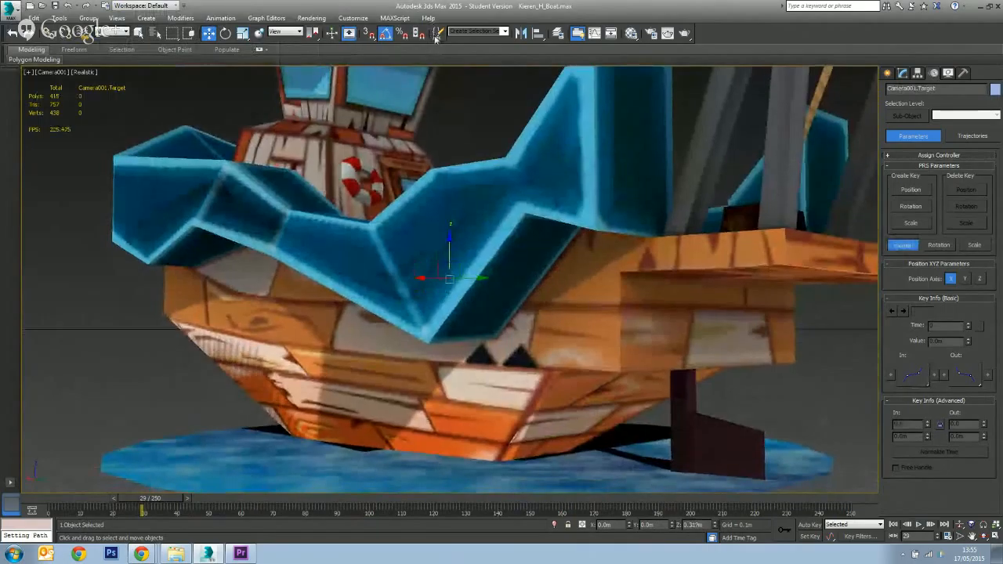
Raise Circle001, scale it uniformly to about double size, and lift it higher
{"action": "left_click", "coordinate": [436, 36]}
{"action": "left_click", "coordinate": [229, 54]}
{"action": "left_click", "coordinate": [210, 329]}
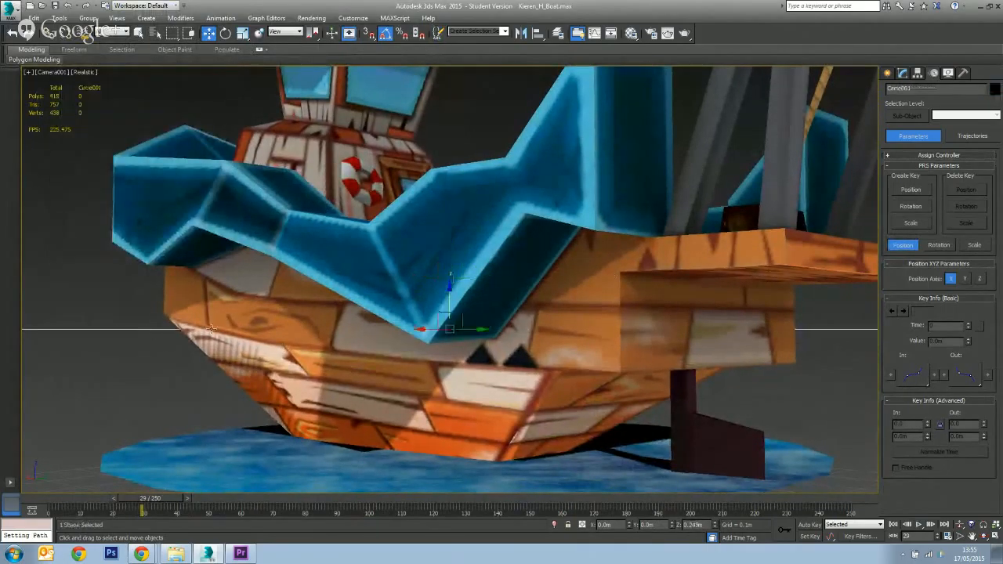
{"action": "left_click_drag", "start_coordinate": [448, 301], "coordinate": [438, 134]}
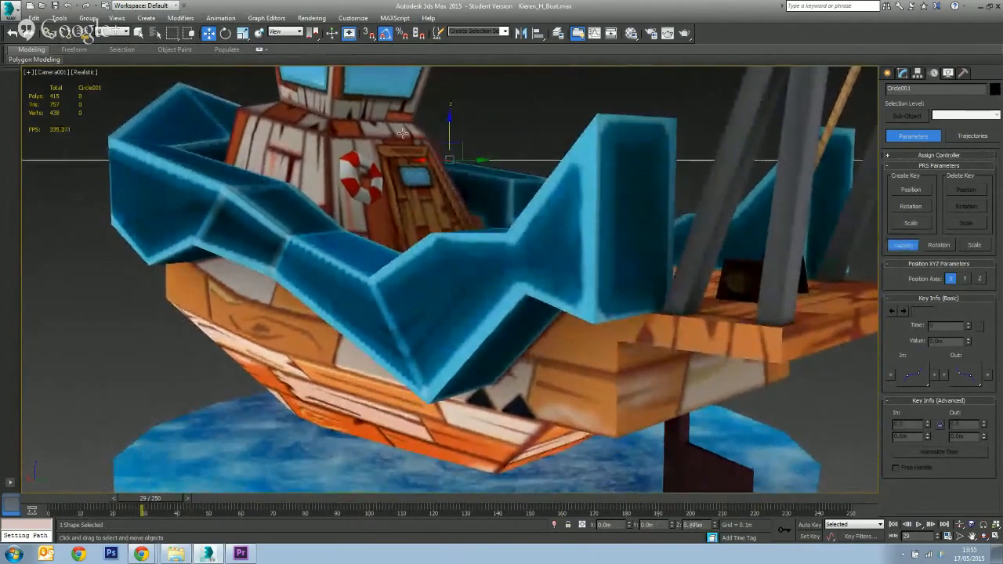
{"action": "left_click", "coordinate": [243, 34]}
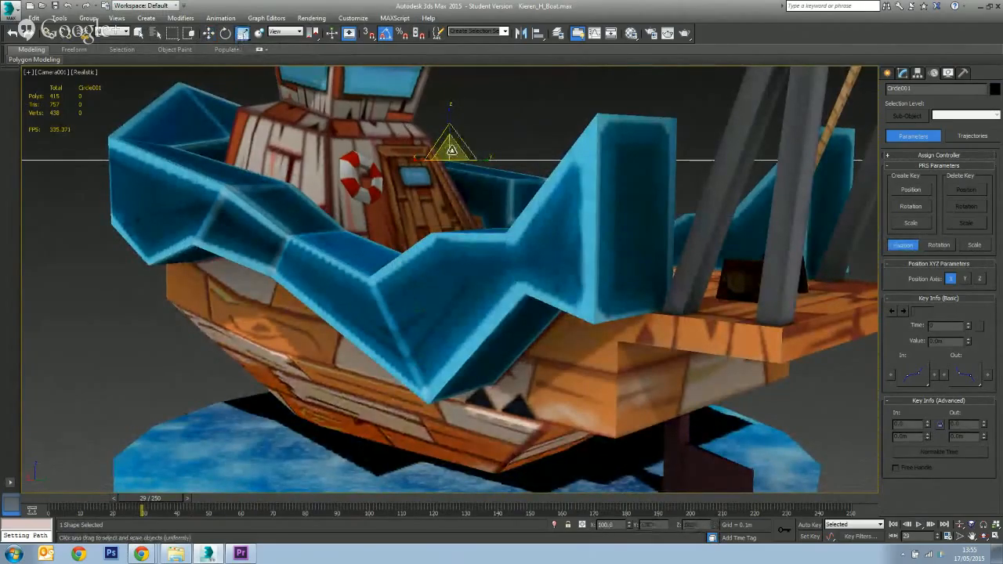
{"action": "left_click_drag", "start_coordinate": [451, 150], "coordinate": [466, 90]}
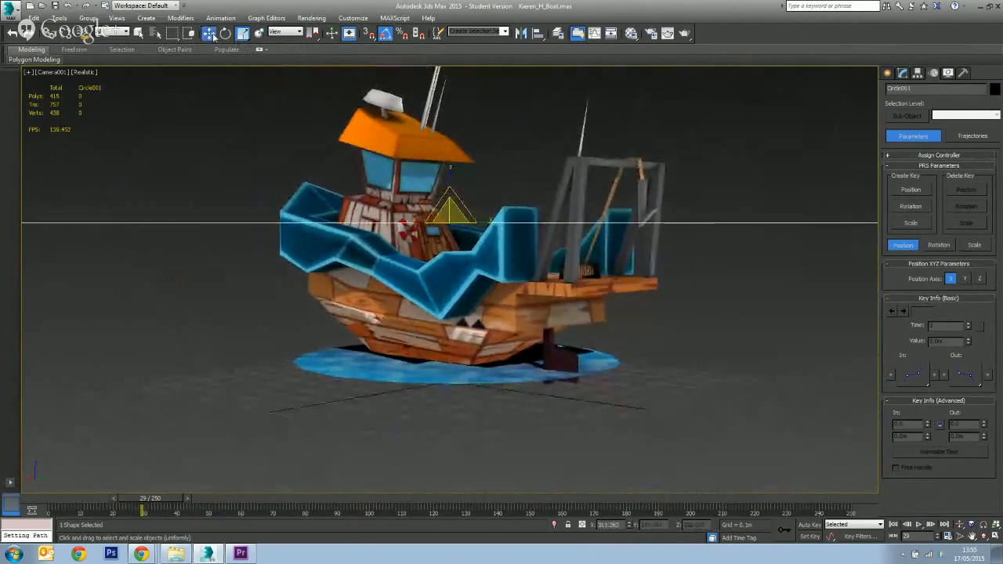
{"action": "left_click", "coordinate": [209, 34]}
{"action": "left_click_drag", "start_coordinate": [450, 190], "coordinate": [455, 81]}
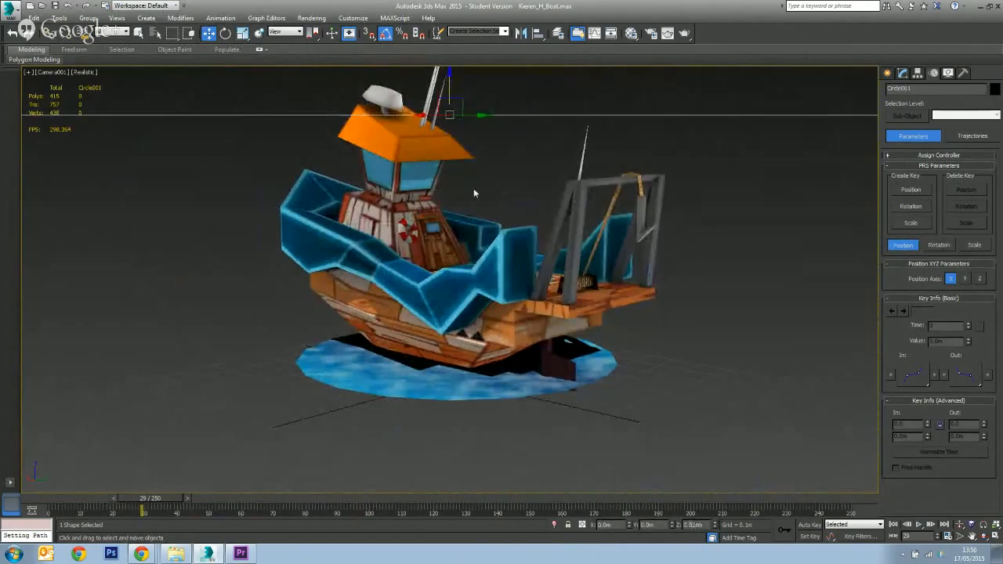
Raise Camera001.Target to re-aim the view, lift the circle slightly more, and open Render Setup
{"action": "key", "text": "h"}
{"action": "left_click", "coordinate": [62, 93]}
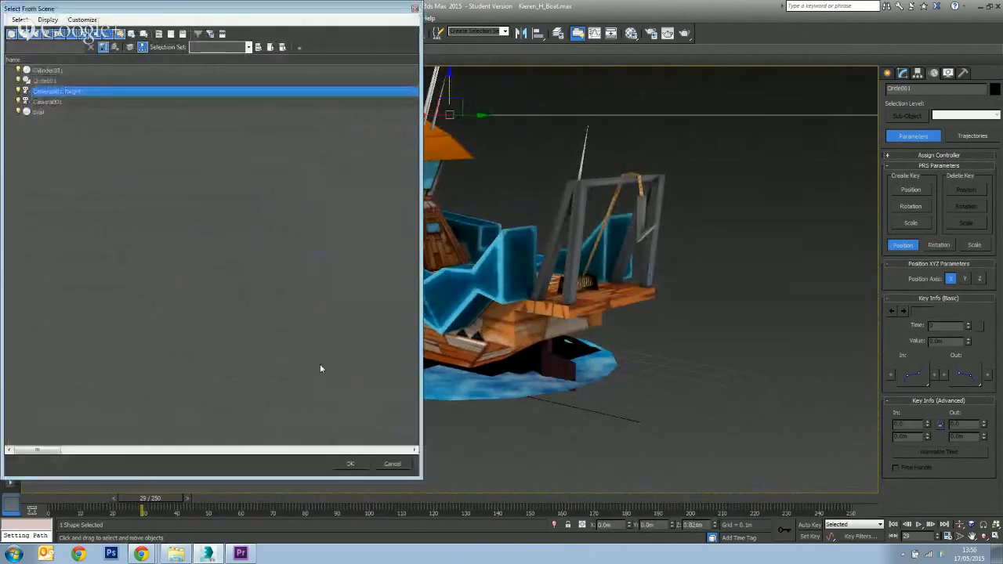
{"action": "left_click", "coordinate": [350, 464]}
{"action": "left_click_drag", "start_coordinate": [455, 225], "coordinate": [468, 167]}
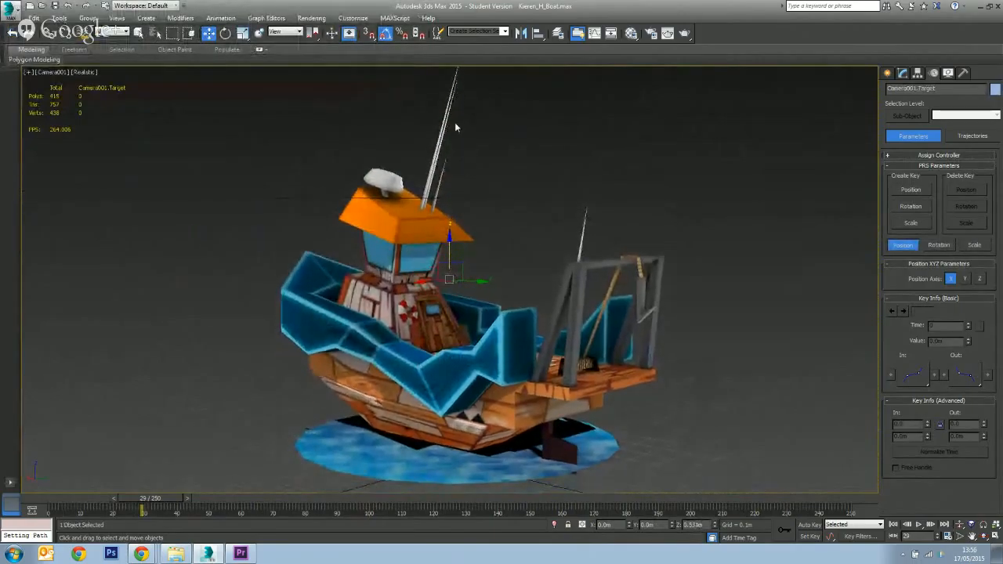
{"action": "left_click", "coordinate": [470, 198]}
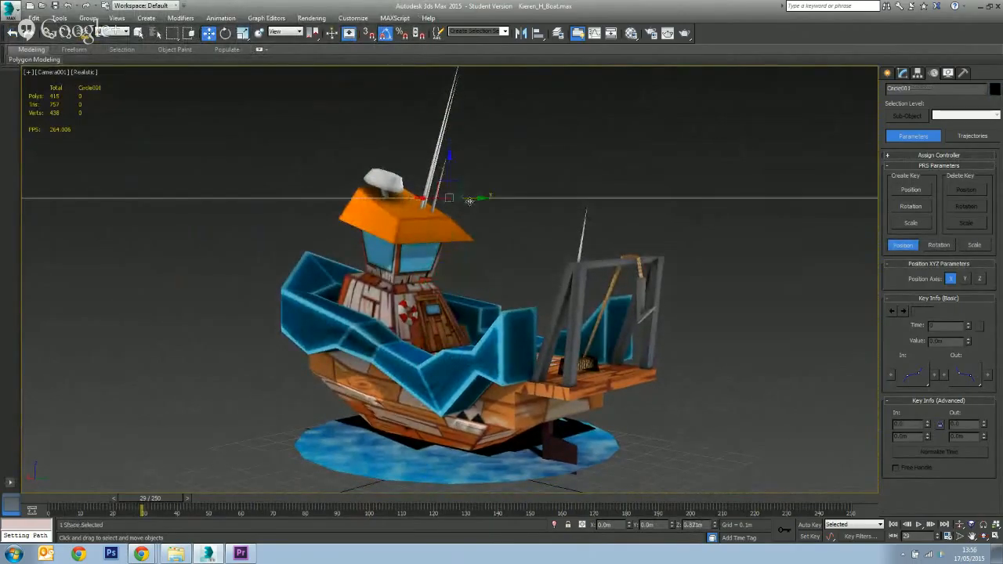
{"action": "left_click_drag", "start_coordinate": [450, 173], "coordinate": [466, 71]}
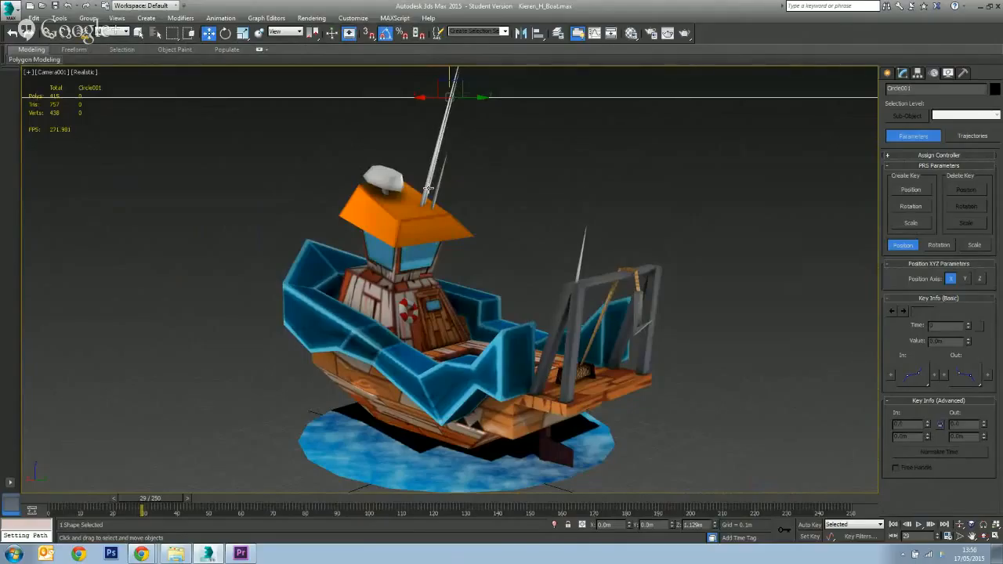
{"action": "key", "text": "F10"}
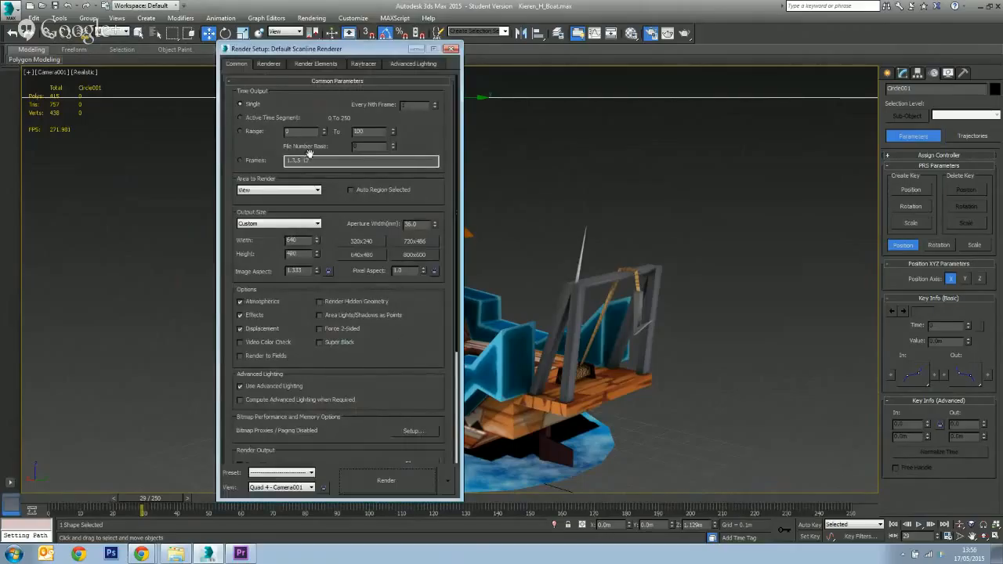
Set rendering to the Active Time Segment and the output size to Custom 640×480
{"action": "left_click", "coordinate": [253, 118]}
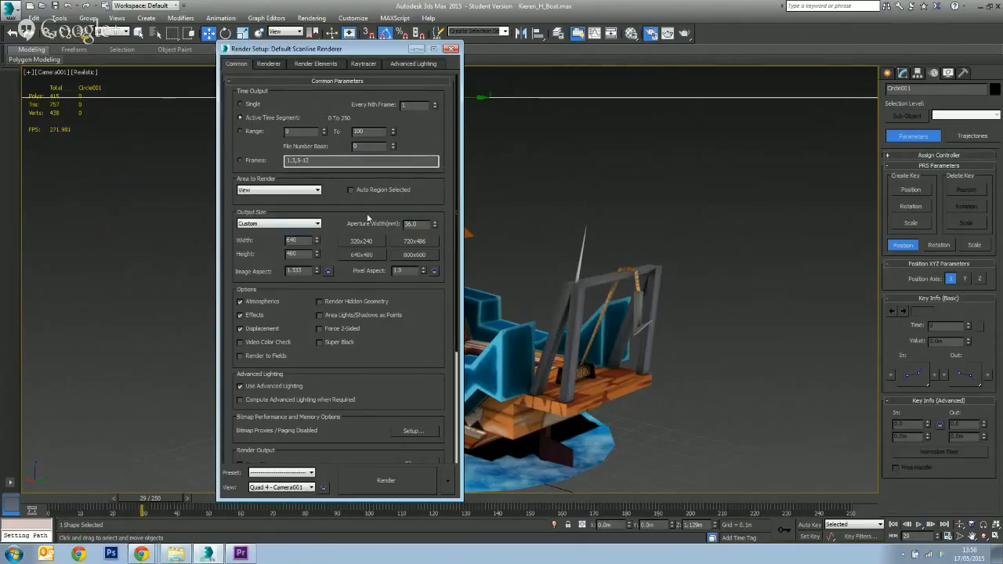
{"action": "left_click", "coordinate": [317, 224]}
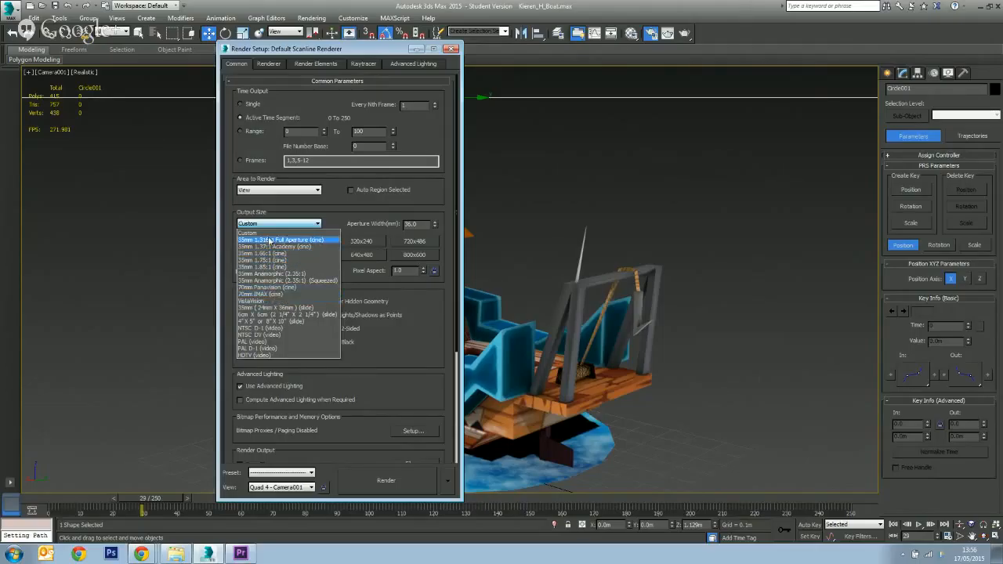
{"action": "left_click", "coordinate": [249, 355]}
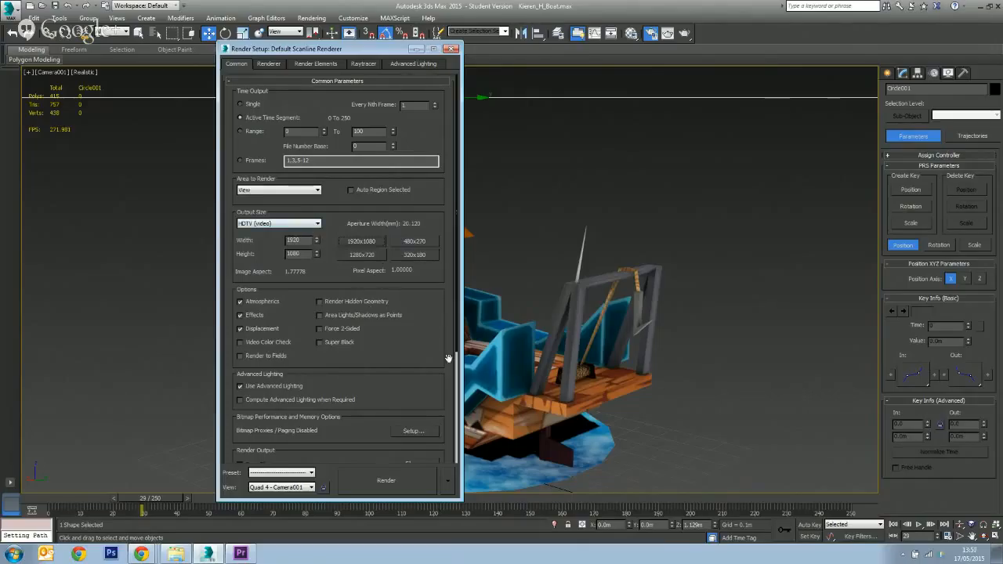
{"action": "left_click", "coordinate": [317, 225]}
{"action": "left_click", "coordinate": [270, 229]}
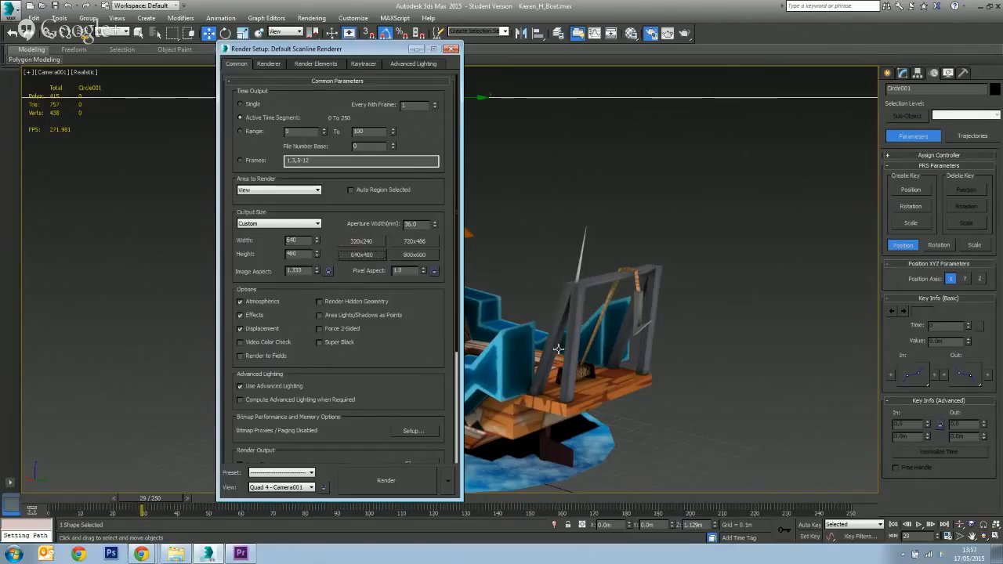
{"action": "left_click", "coordinate": [303, 225]}
{"action": "left_click", "coordinate": [391, 334]}
{"action": "scroll", "coordinate": [406, 329], "scroll_direction": "down", "scroll_amount": 5}
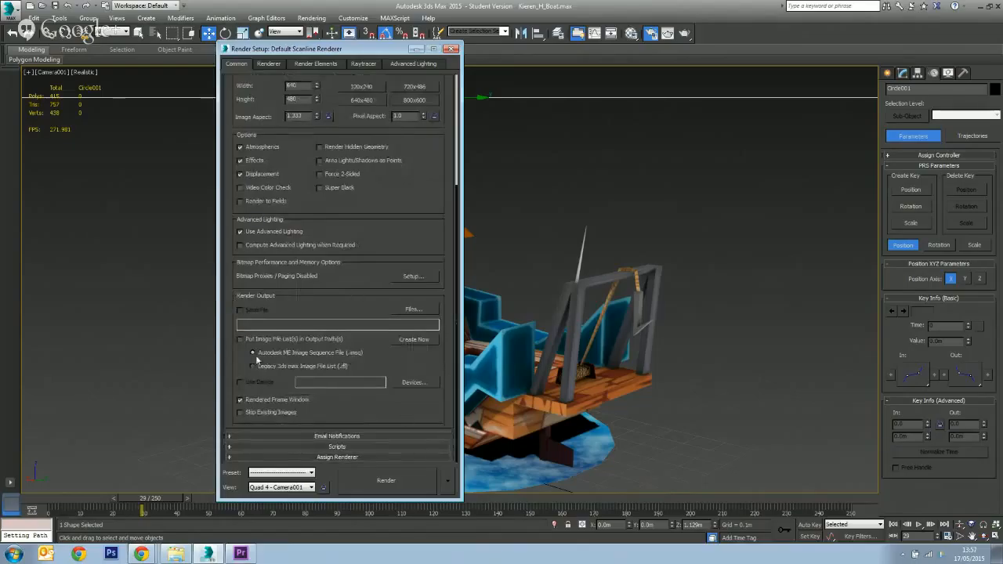
Name the render output file TestBoatSpinDiffuse on the Desktop
{"action": "left_click", "coordinate": [413, 308]}
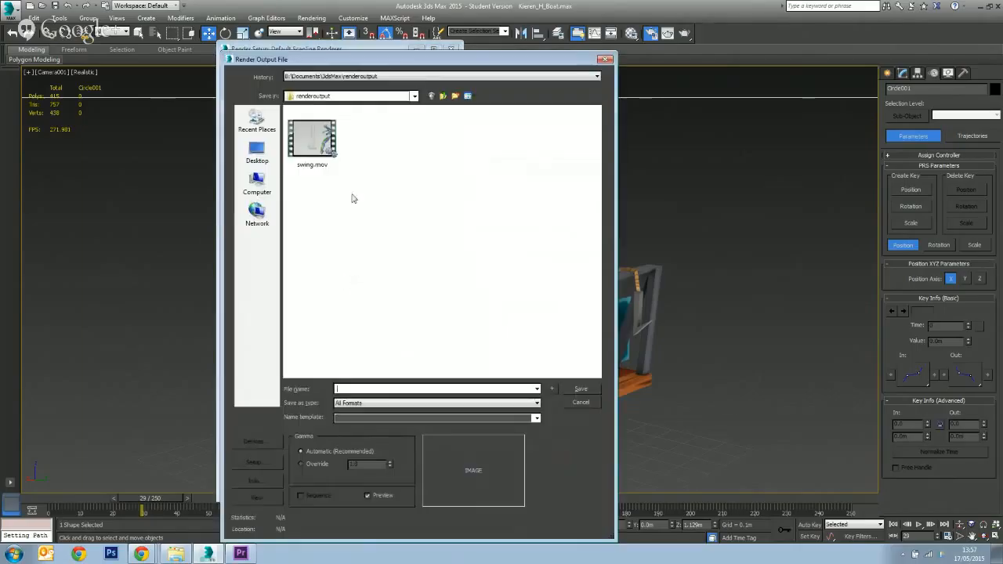
{"action": "left_click", "coordinate": [257, 153]}
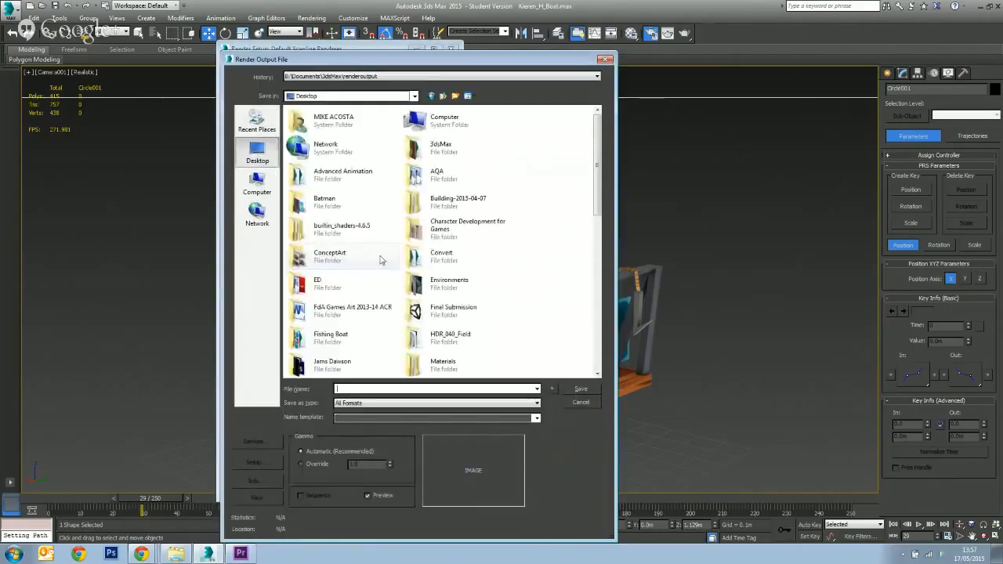
{"action": "left_click", "coordinate": [352, 387]}
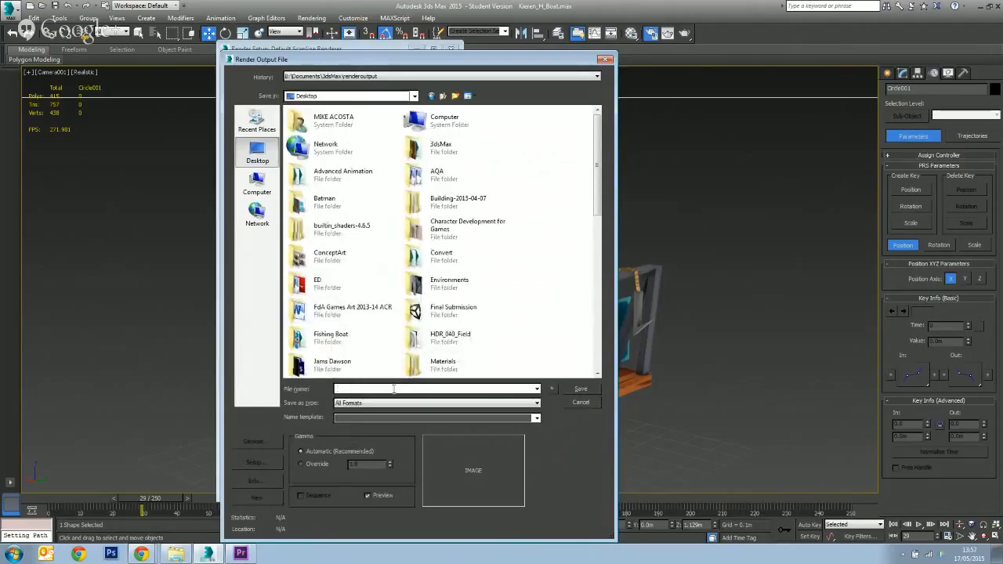
{"action": "type", "text": "T"}
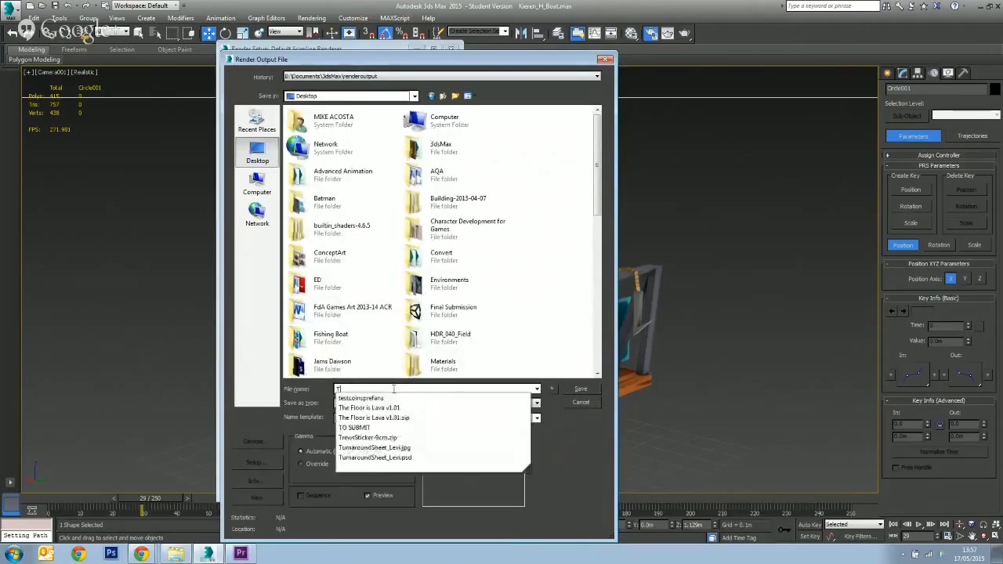
{"action": "type", "text": "estBoatSpin"}
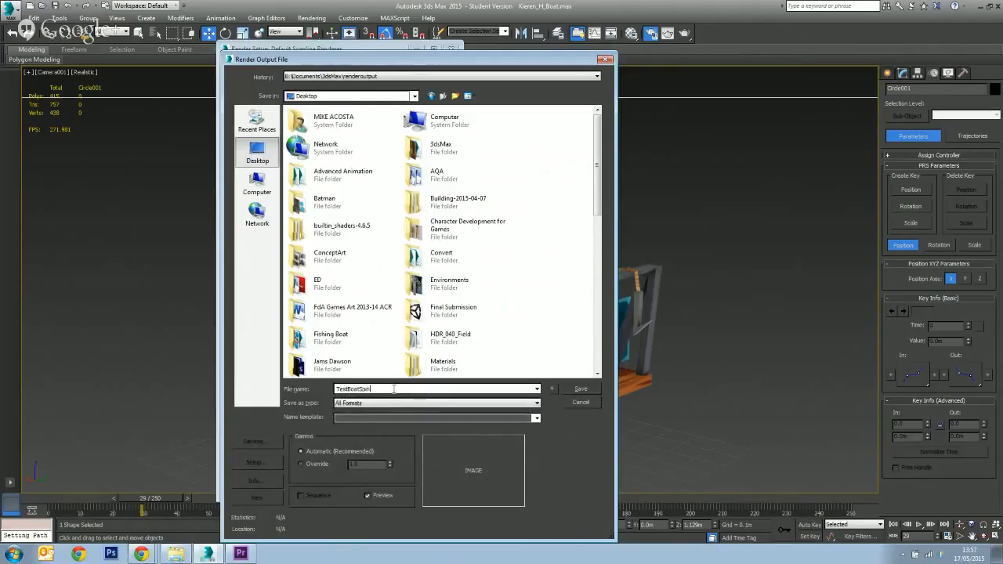
{"action": "type", "text": "Diffuse"}
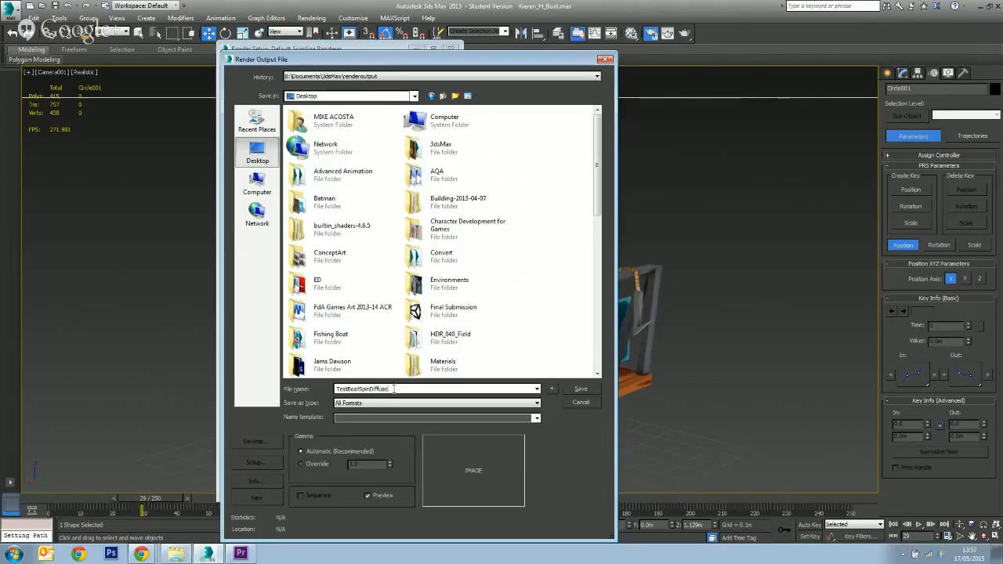
{"action": "key", "text": "Tab"}
Save it as a QuickTime MOV with H.264 compression at 30 fps, Best quality
{"action": "left_click", "coordinate": [532, 402]}
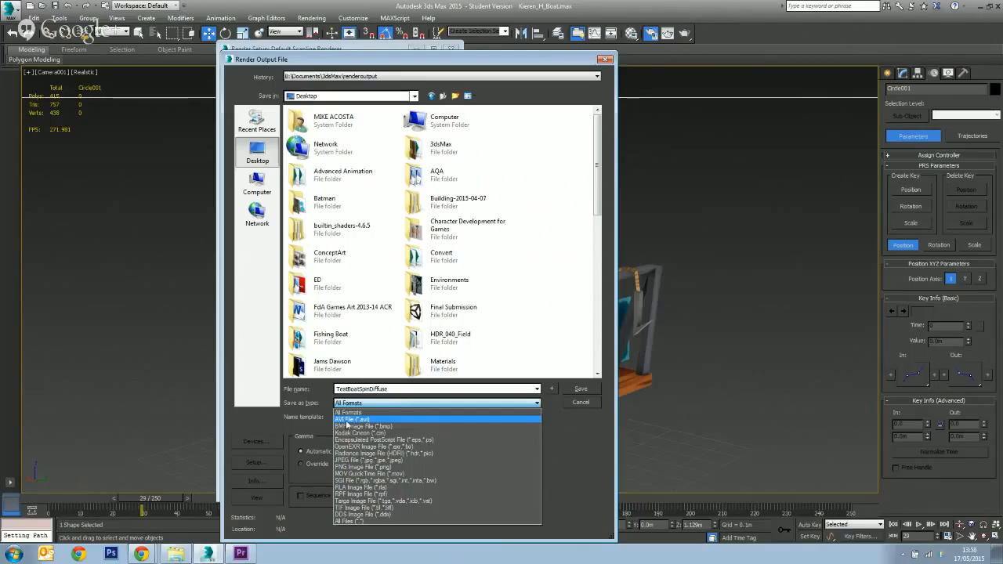
{"action": "left_click", "coordinate": [368, 474]}
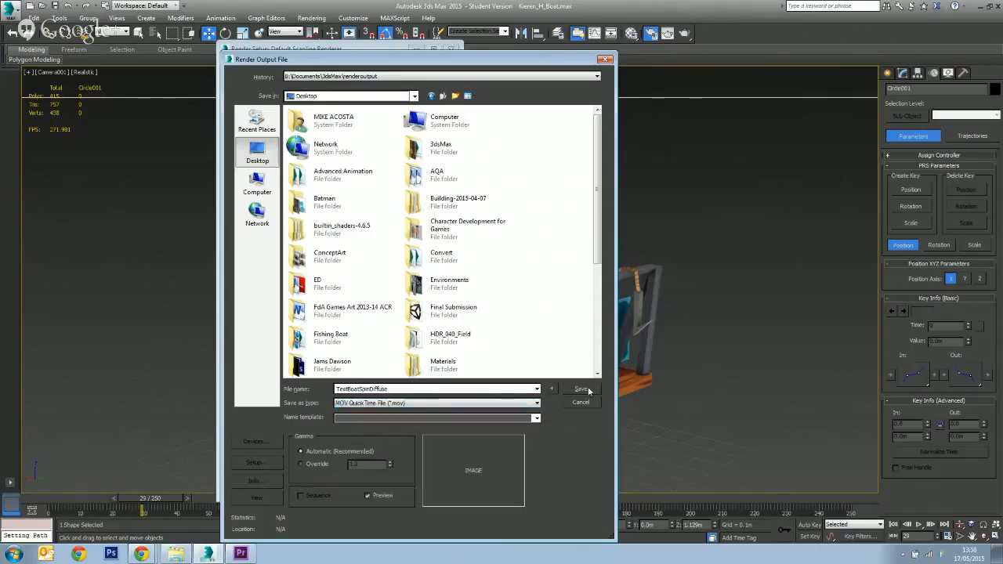
{"action": "left_click", "coordinate": [580, 390]}
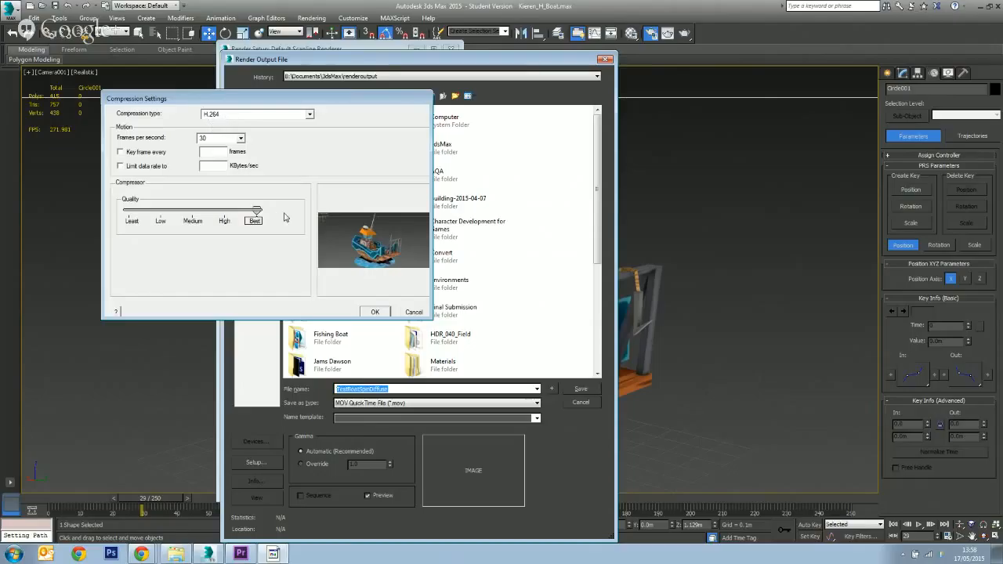
{"action": "left_click", "coordinate": [376, 312]}
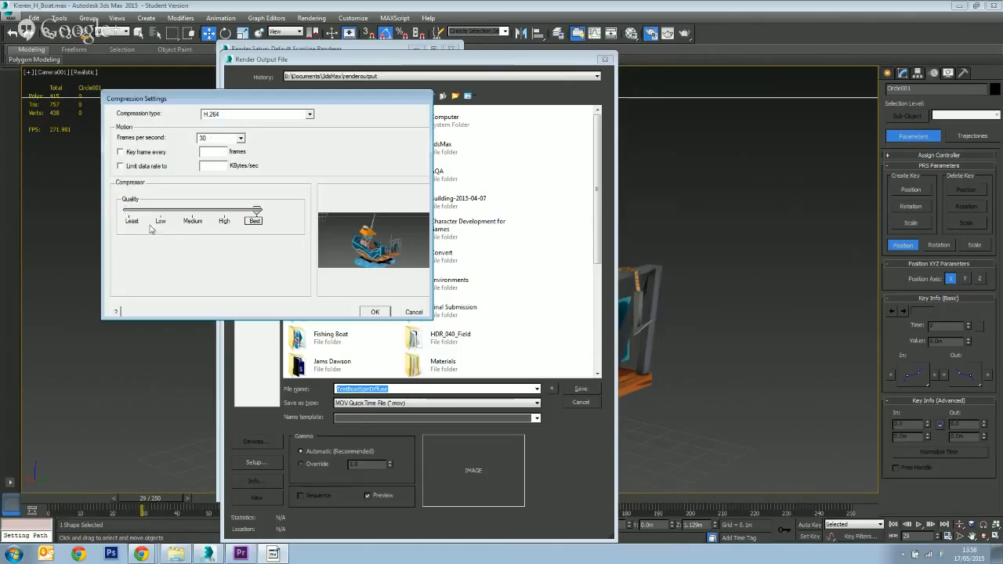
{"action": "left_click", "coordinate": [376, 312]}
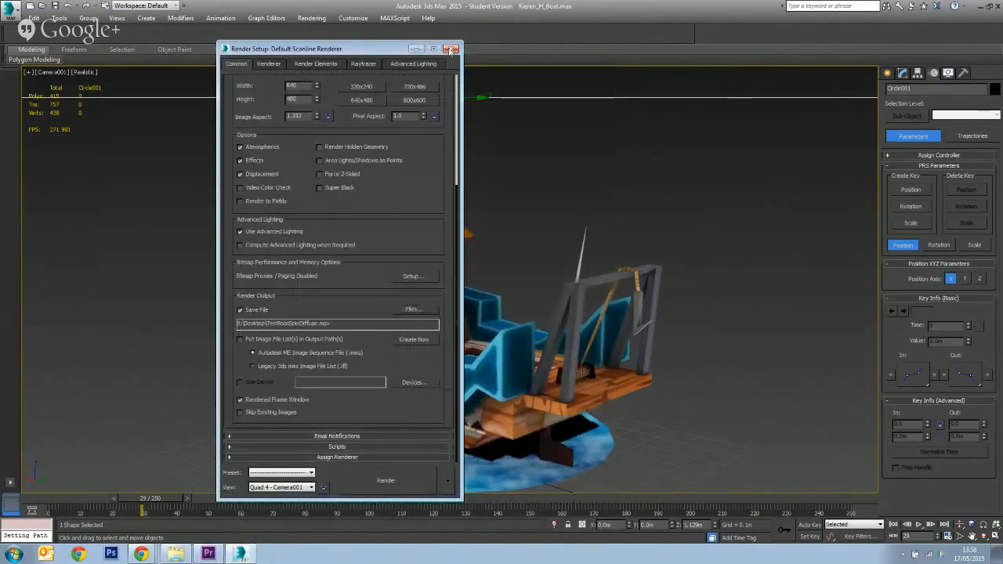
Minimize Render Setup, show safe frames, and uniformly scale the boat to fill the camera frame
{"action": "left_click", "coordinate": [416, 50]}
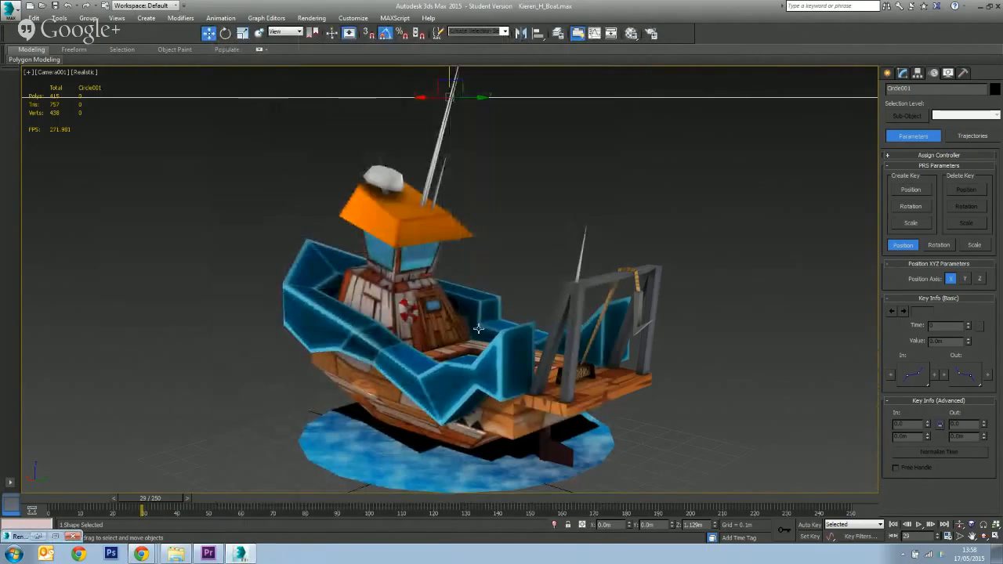
{"action": "key", "text": "shift+f"}
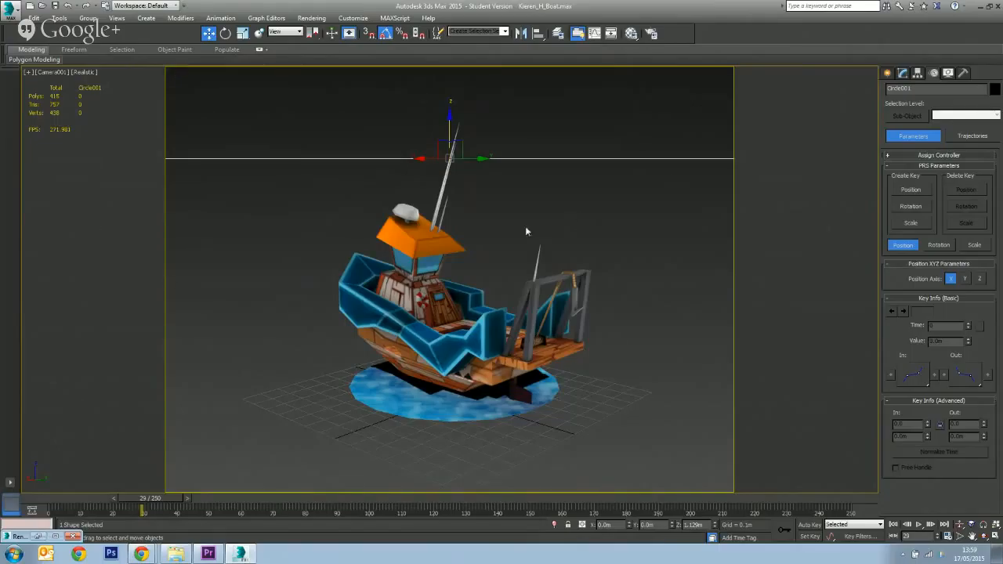
{"action": "left_click", "coordinate": [245, 33]}
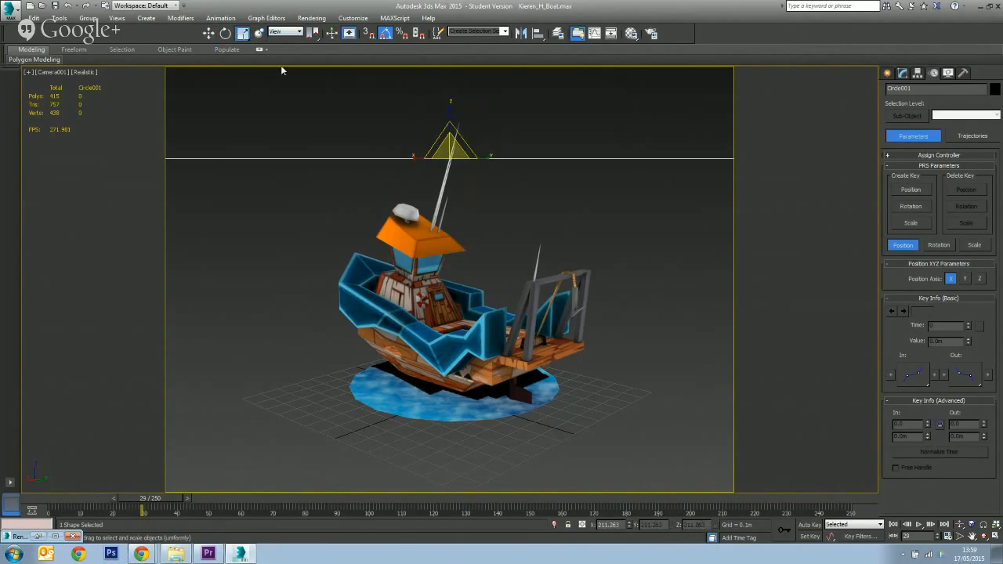
{"action": "left_click_drag", "start_coordinate": [448, 150], "coordinate": [463, 102]}
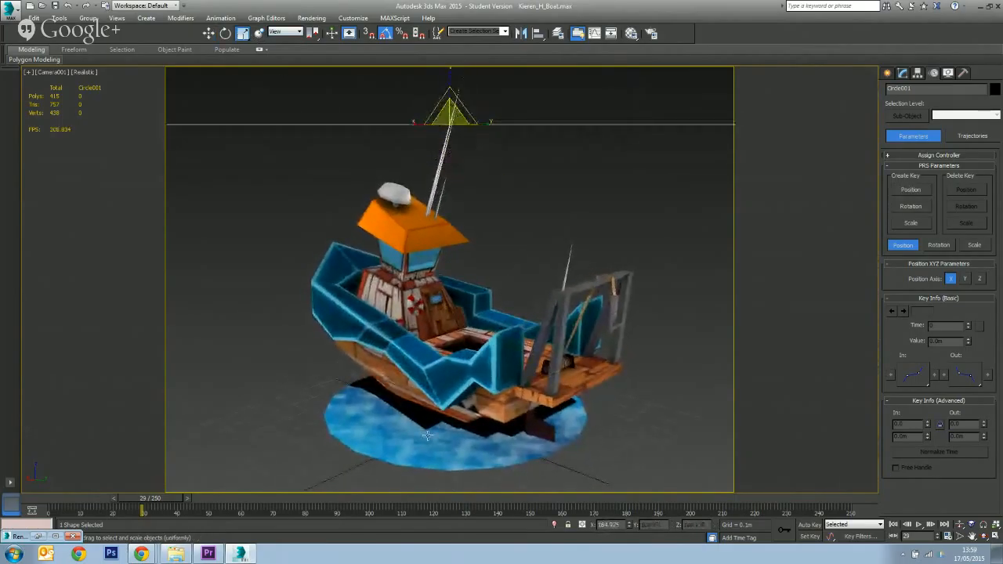
Scrub the time slider through the turntable animation to check the framing
{"action": "left_click_drag", "start_coordinate": [150, 499], "coordinate": [857, 513]}
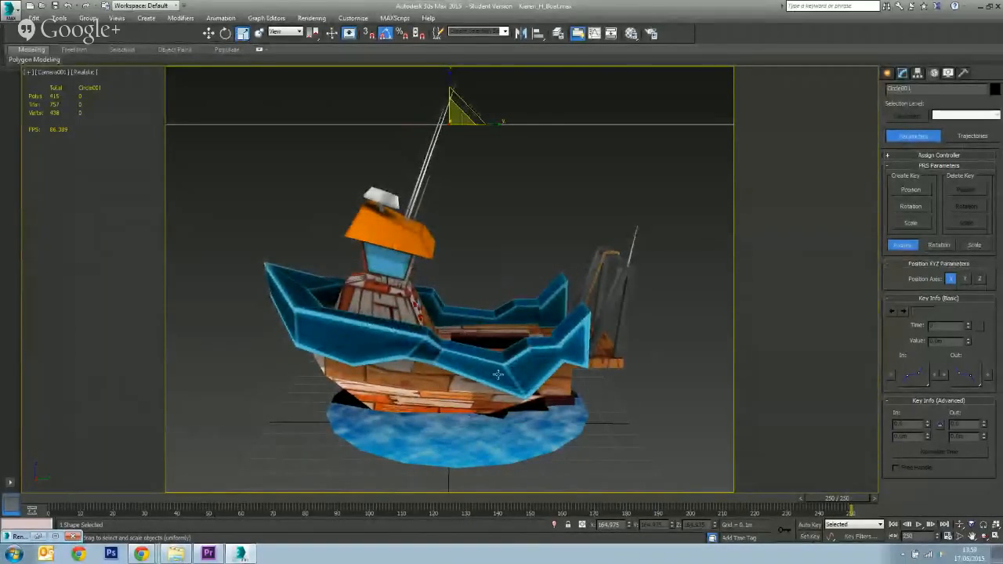
{"action": "left_click_drag", "start_coordinate": [850, 501], "coordinate": [76, 504]}
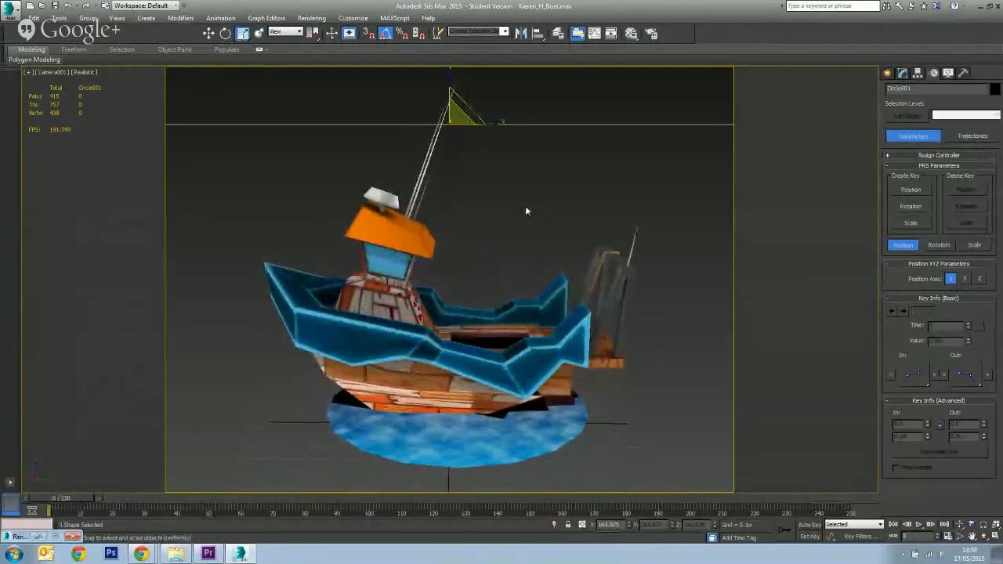
{"action": "left_click_drag", "start_coordinate": [81, 503], "coordinate": [375, 522]}
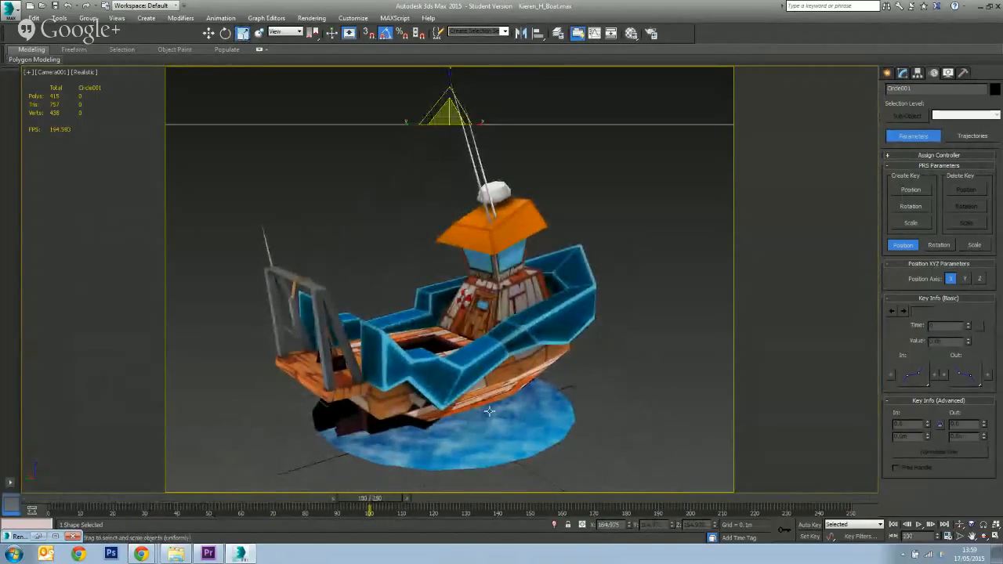
{"action": "left_click", "coordinate": [888, 73]}
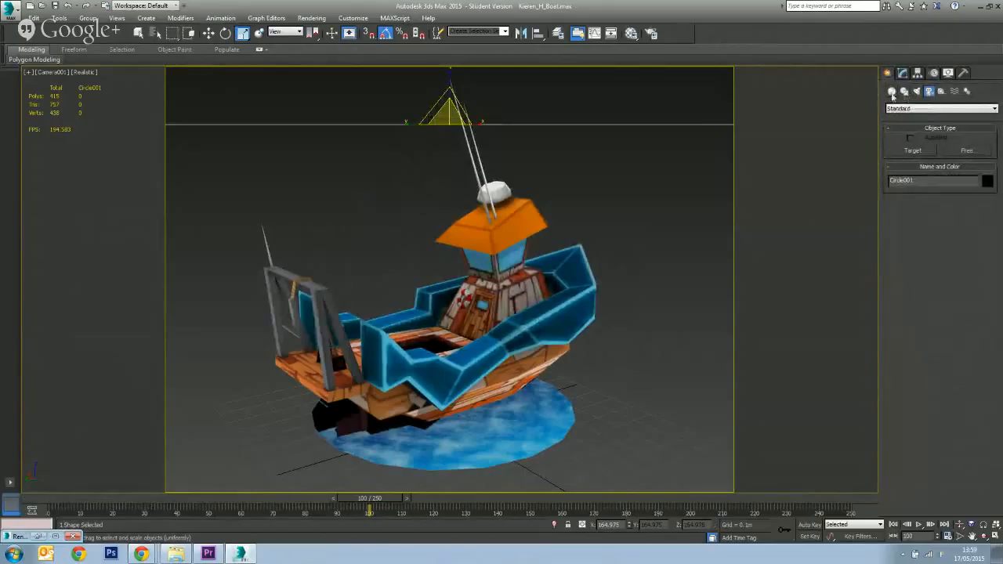
Create a standard Skylight with Cast Shadows enabled and place it in the scene beside the boat
{"action": "left_click", "coordinate": [916, 92]}
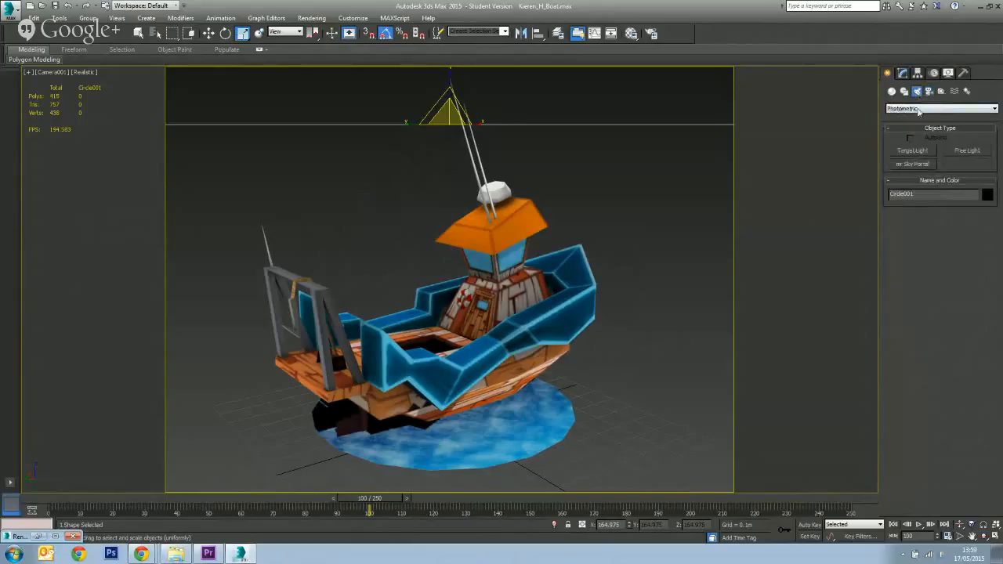
{"action": "left_click", "coordinate": [915, 110]}
{"action": "left_click", "coordinate": [906, 125]}
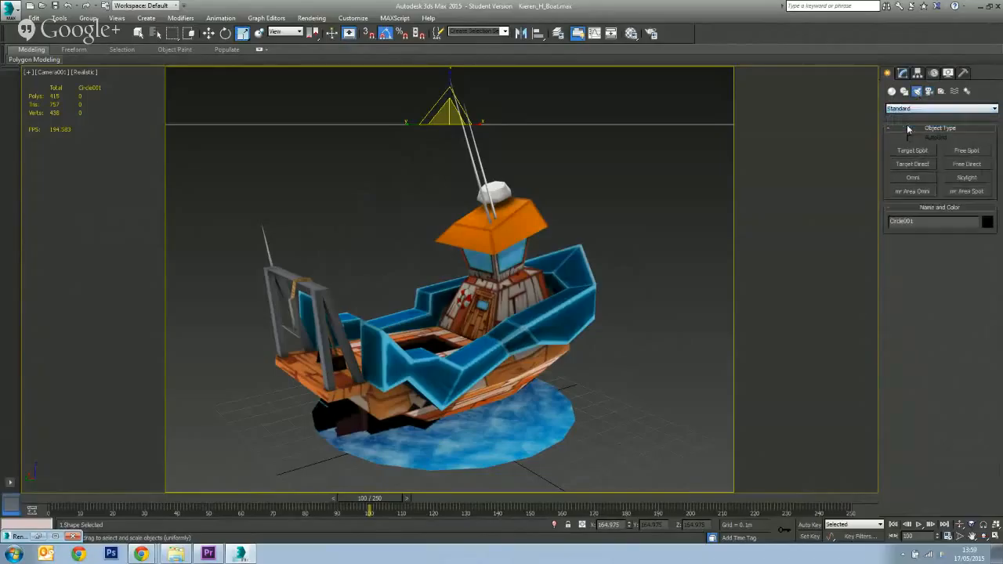
{"action": "left_click", "coordinate": [963, 179]}
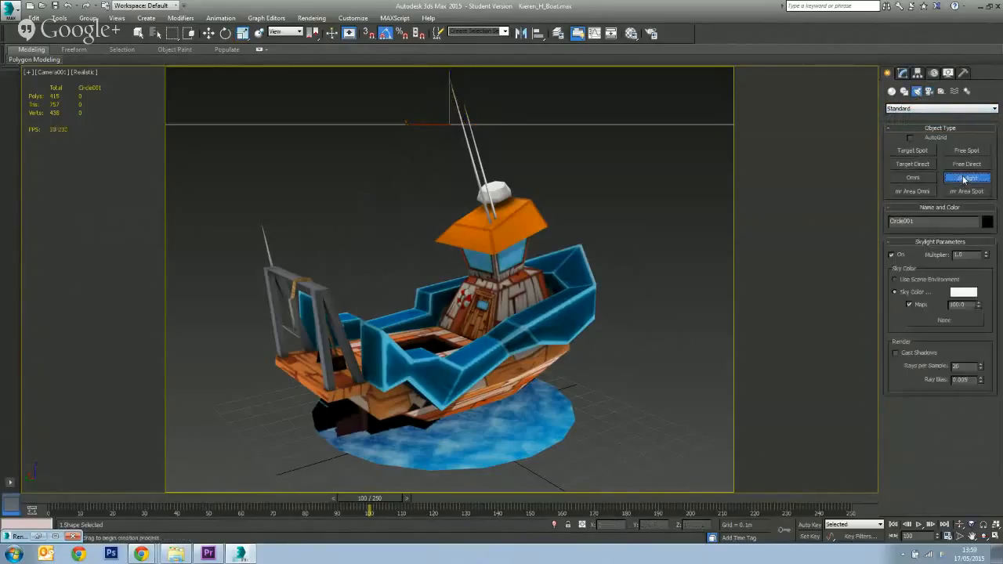
{"action": "left_click", "coordinate": [895, 353]}
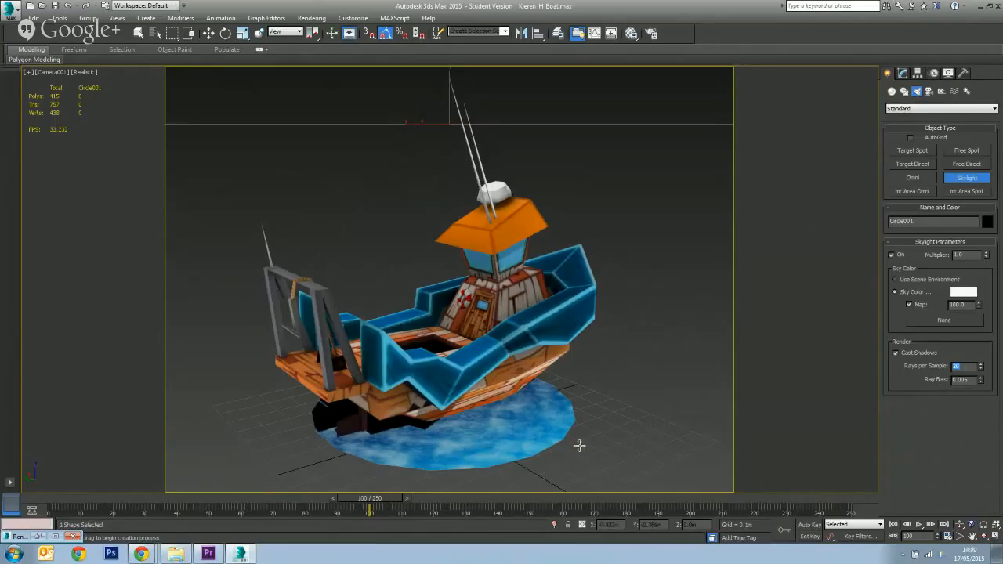
{"action": "left_click", "coordinate": [618, 459]}
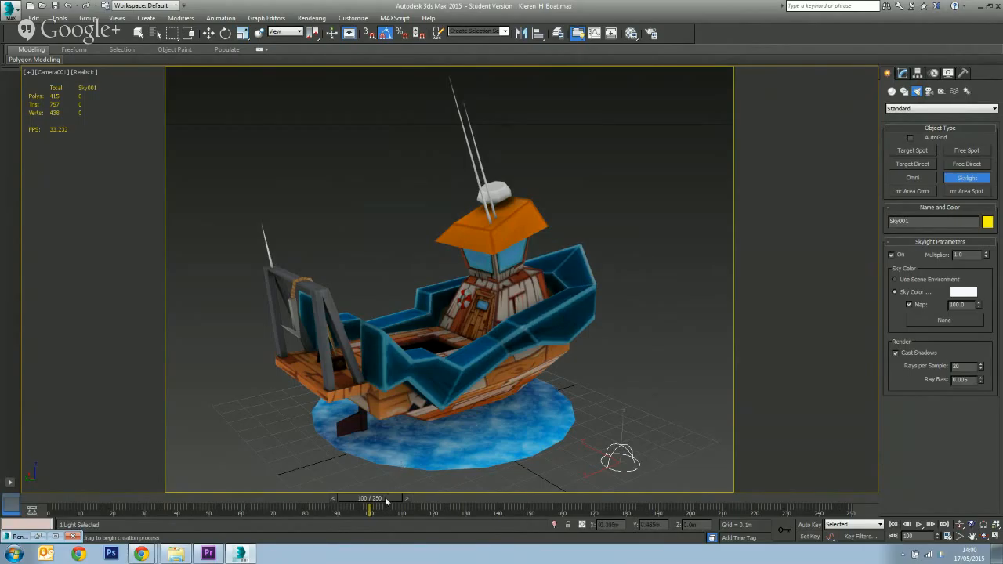
Scrub the animation to check the new skylight lighting, then bring Render Setup back up
{"action": "left_click_drag", "start_coordinate": [386, 501], "coordinate": [442, 547]}
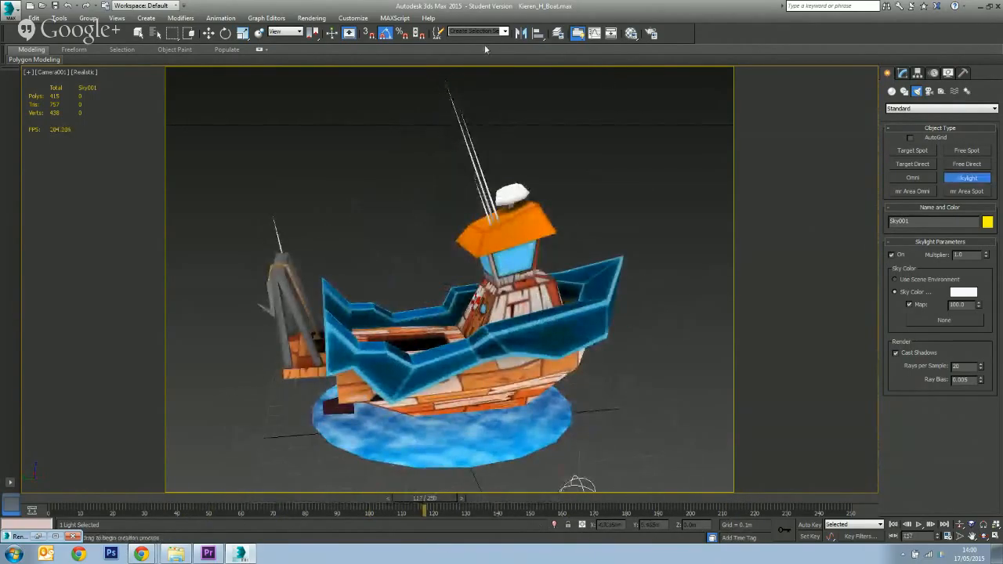
{"action": "key", "text": "F10"}
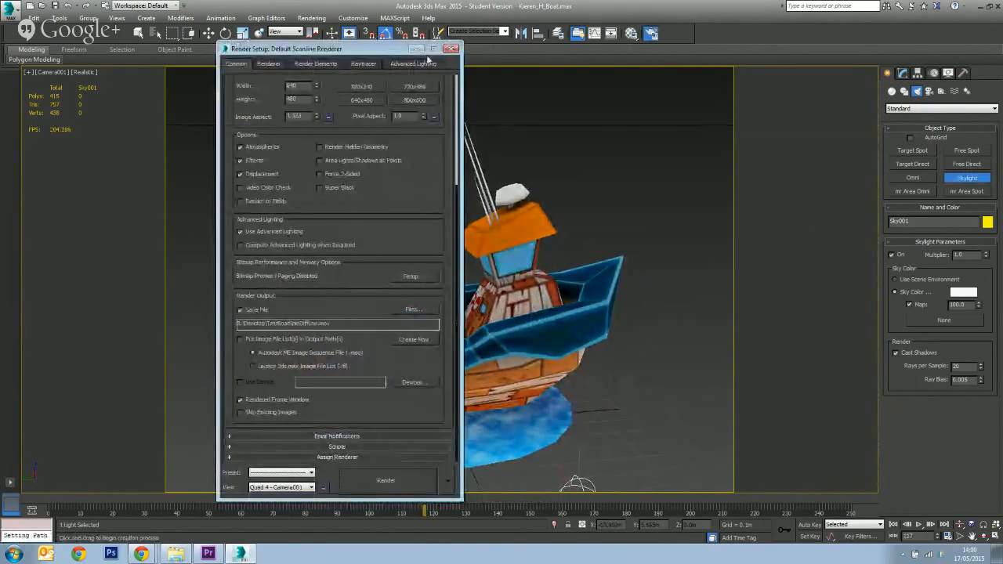
{"action": "left_click_drag", "start_coordinate": [360, 49], "coordinate": [184, 44]}
{"action": "scroll", "coordinate": [221, 240], "scroll_direction": "up", "scroll_amount": 3}
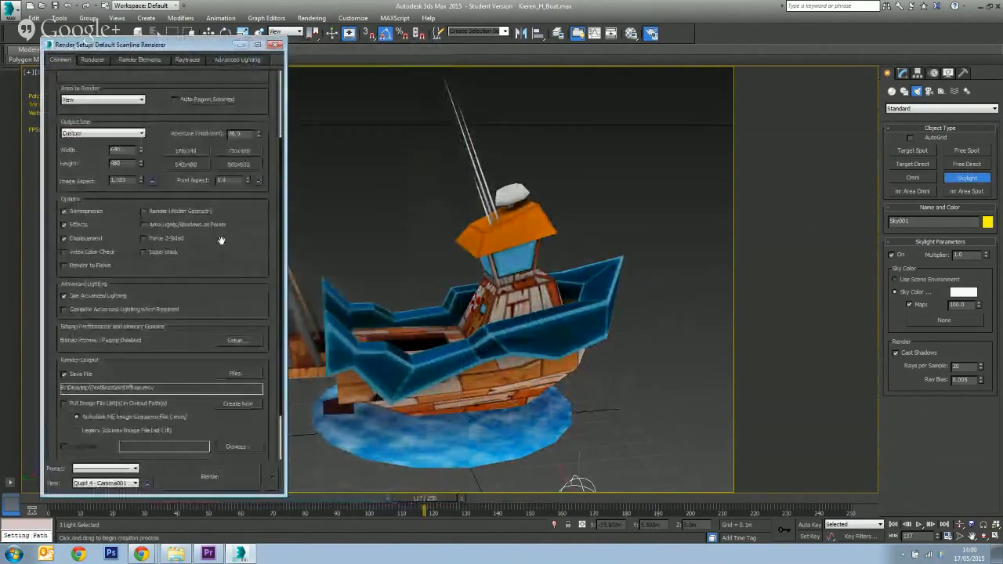
{"action": "scroll", "coordinate": [221, 239], "scroll_direction": "up", "scroll_amount": 2}
{"action": "scroll", "coordinate": [222, 235], "scroll_direction": "down", "scroll_amount": 5}
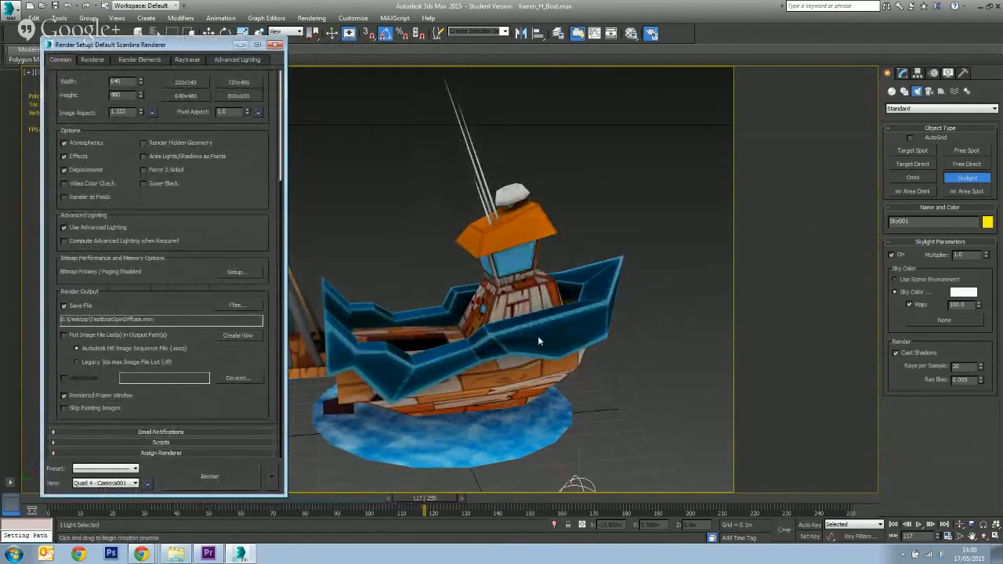
Render the camera view, then cancel the diffuse turntable render and close its preview
{"action": "key", "text": "shift+q"}
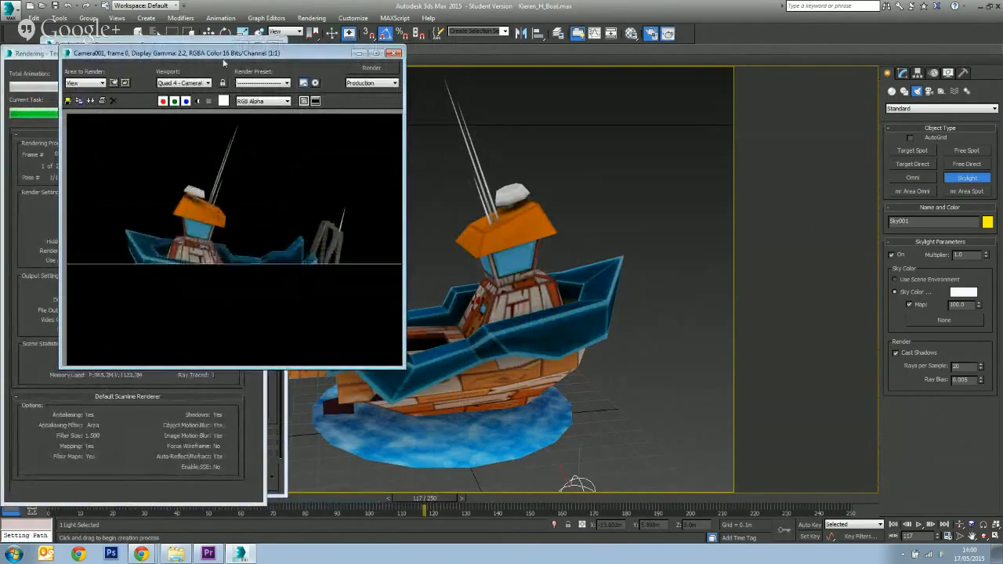
{"action": "left_click_drag", "start_coordinate": [221, 58], "coordinate": [488, 80]}
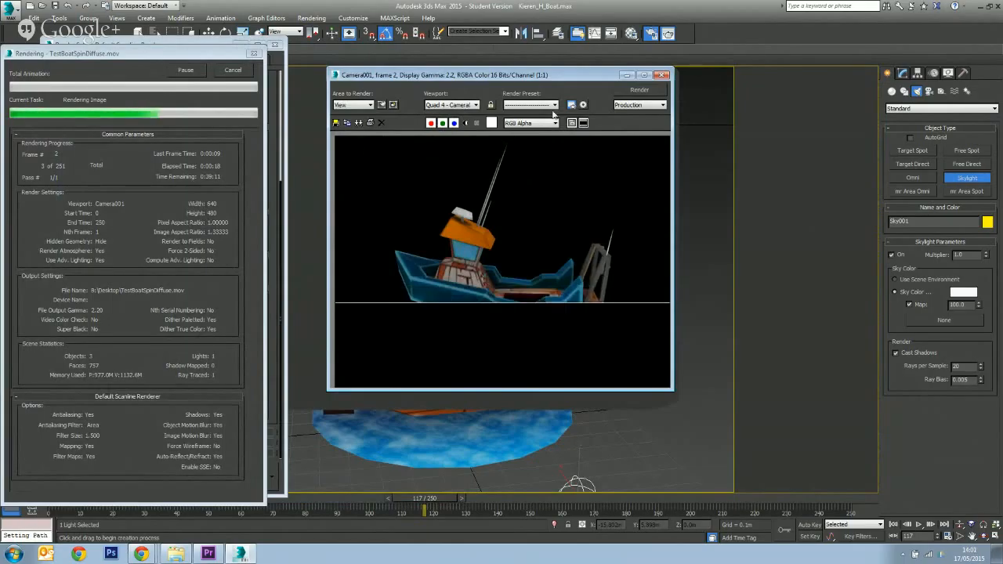
{"action": "left_click", "coordinate": [235, 70]}
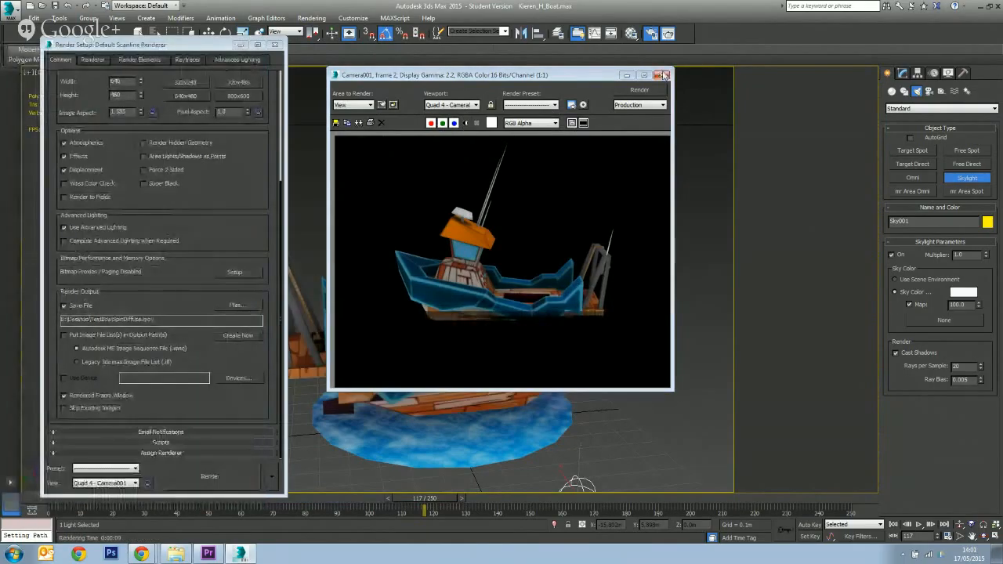
{"action": "left_click", "coordinate": [662, 75]}
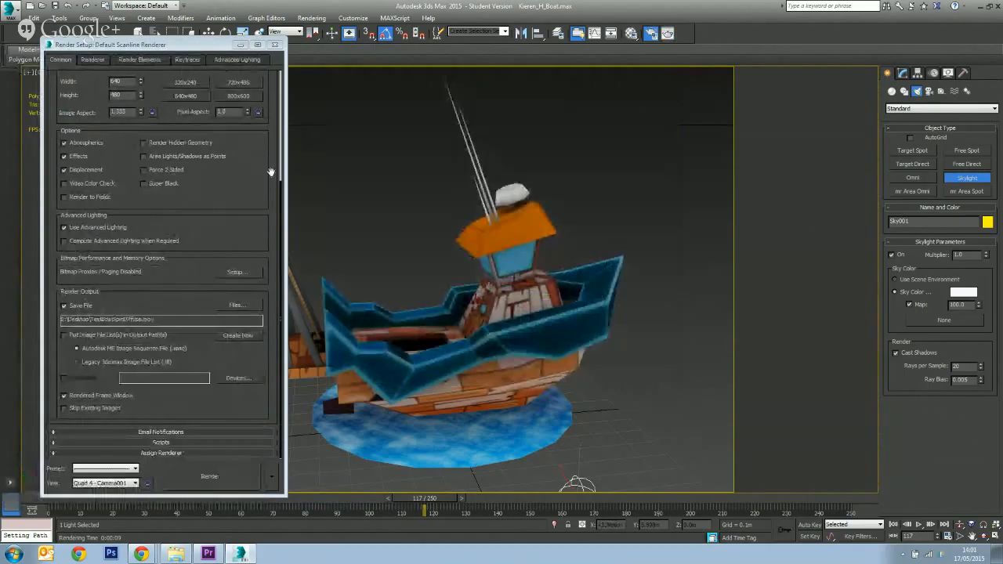
{"action": "left_click_drag", "start_coordinate": [201, 45], "coordinate": [189, 58]}
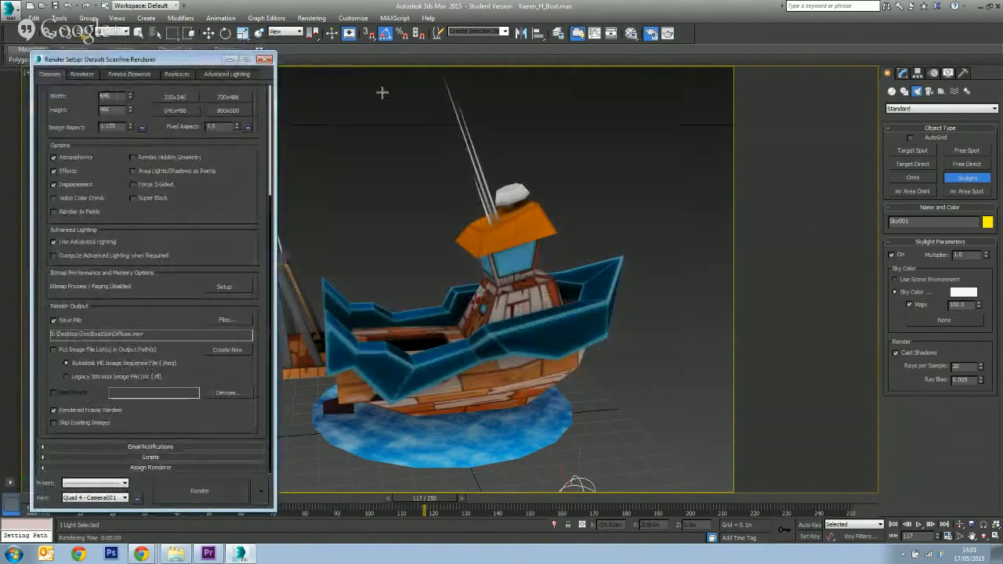
Set the environment Background Color to grey instead of black
{"action": "key", "text": "8"}
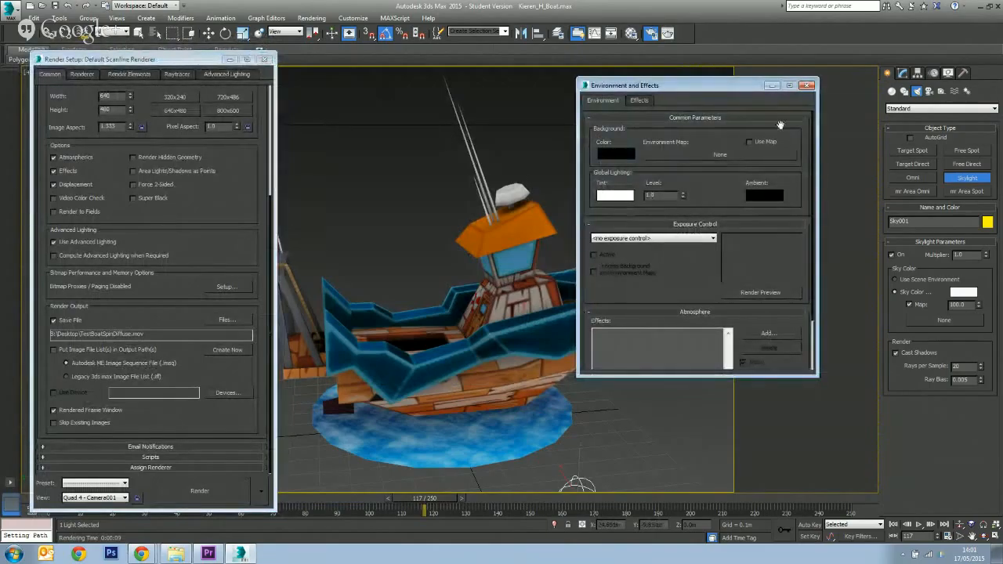
{"action": "left_click", "coordinate": [706, 154]}
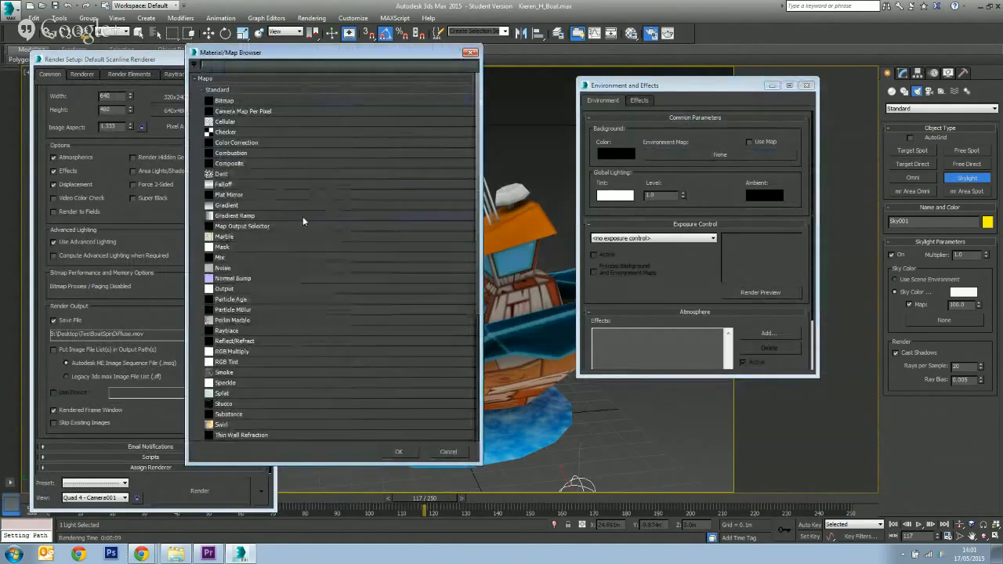
{"action": "left_click", "coordinate": [470, 53]}
{"action": "left_click", "coordinate": [616, 153]}
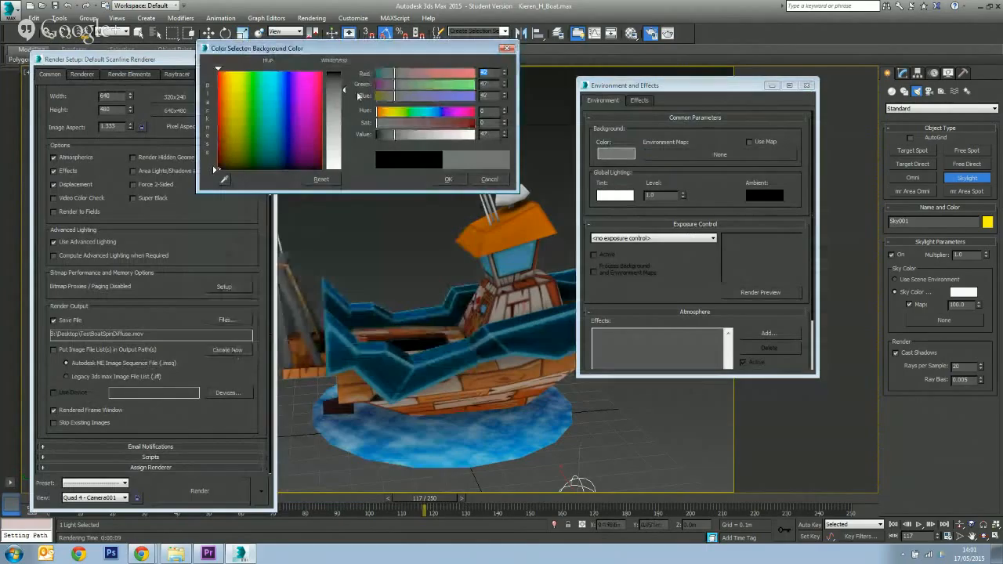
{"action": "left_click", "coordinate": [448, 178]}
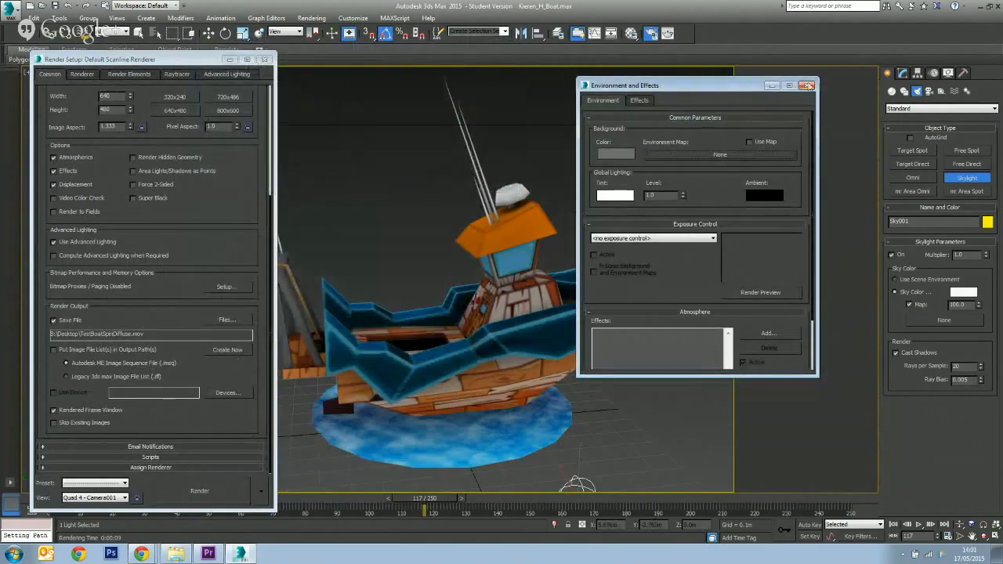
{"action": "left_click", "coordinate": [809, 85]}
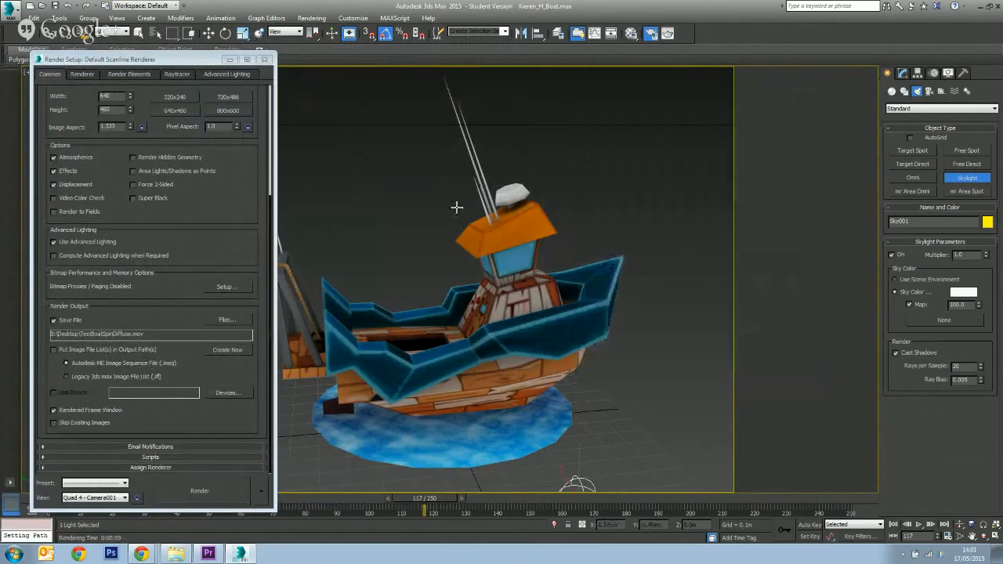
Re-render the turntable over TestBoatSpinDiffuse.mov, then stop it and close the render windows
{"action": "left_click", "coordinate": [206, 500]}
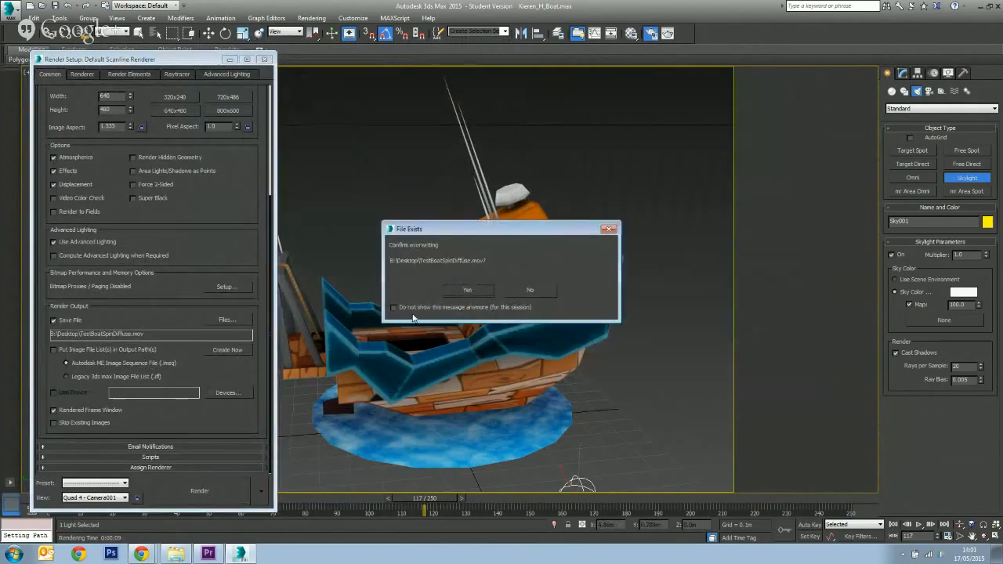
{"action": "left_click", "coordinate": [469, 291]}
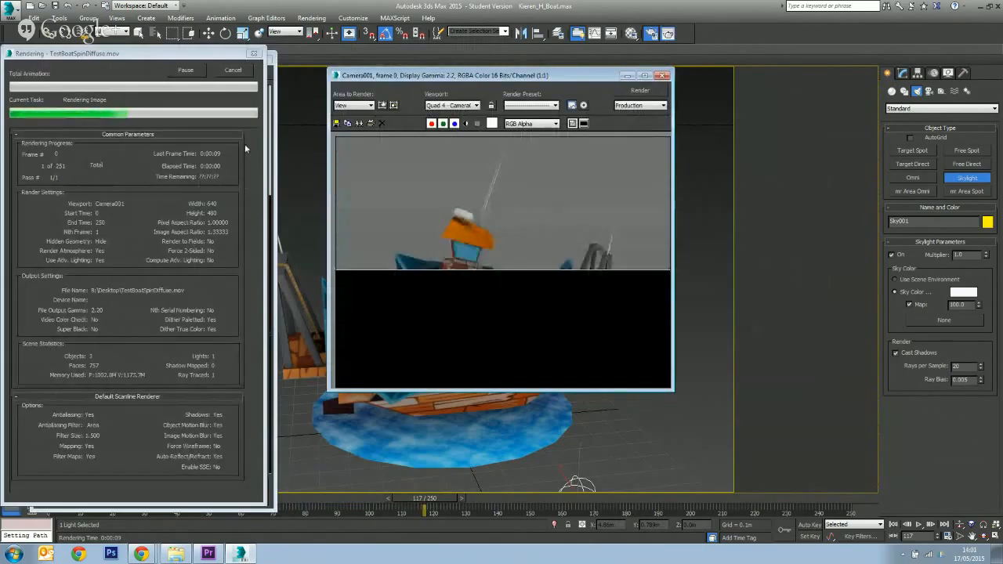
{"action": "left_click", "coordinate": [195, 71]}
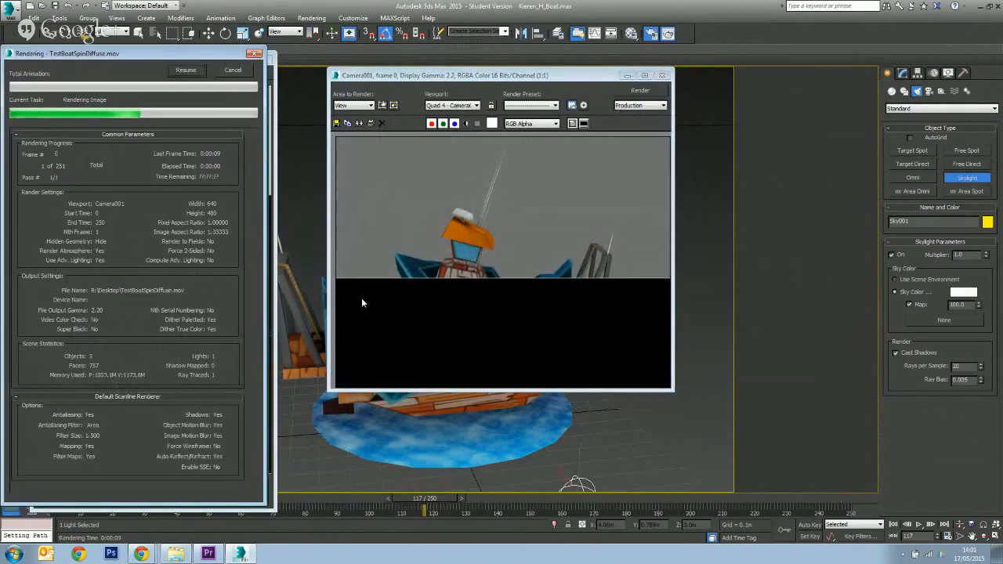
{"action": "left_click", "coordinate": [663, 75]}
{"action": "left_click", "coordinate": [254, 53]}
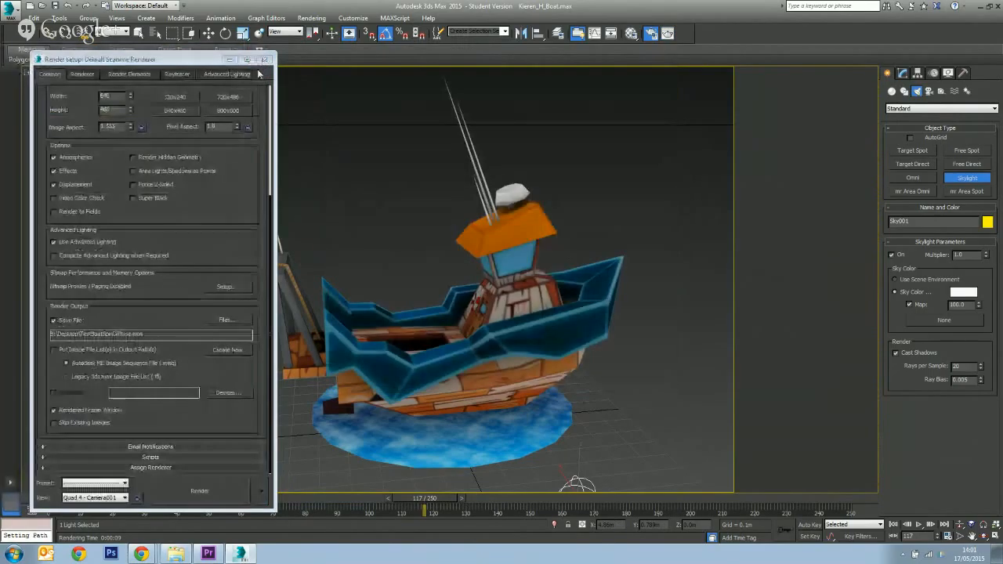
Assign NVIDIA mental ray as the production renderer
{"action": "left_click", "coordinate": [265, 60]}
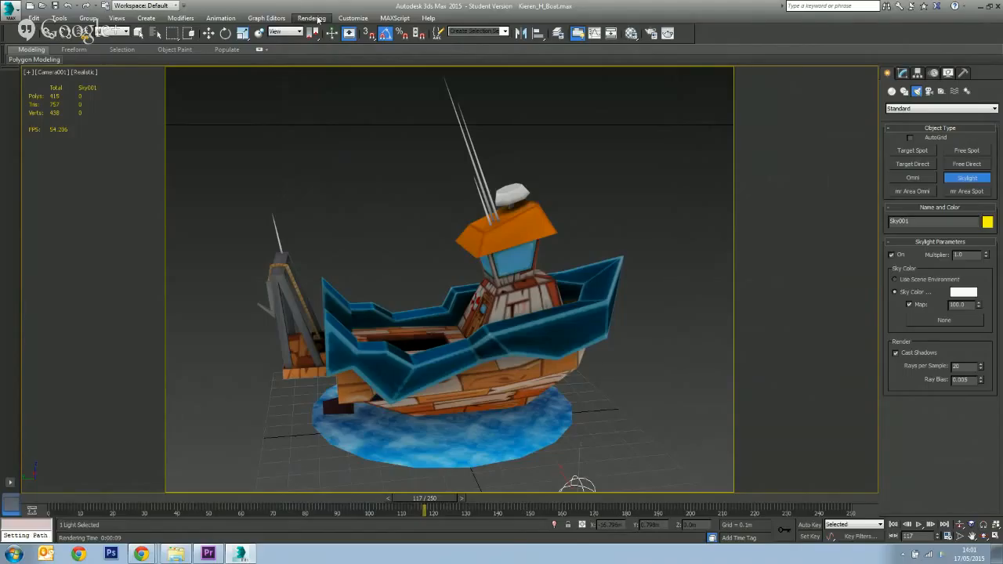
{"action": "key", "text": "F10"}
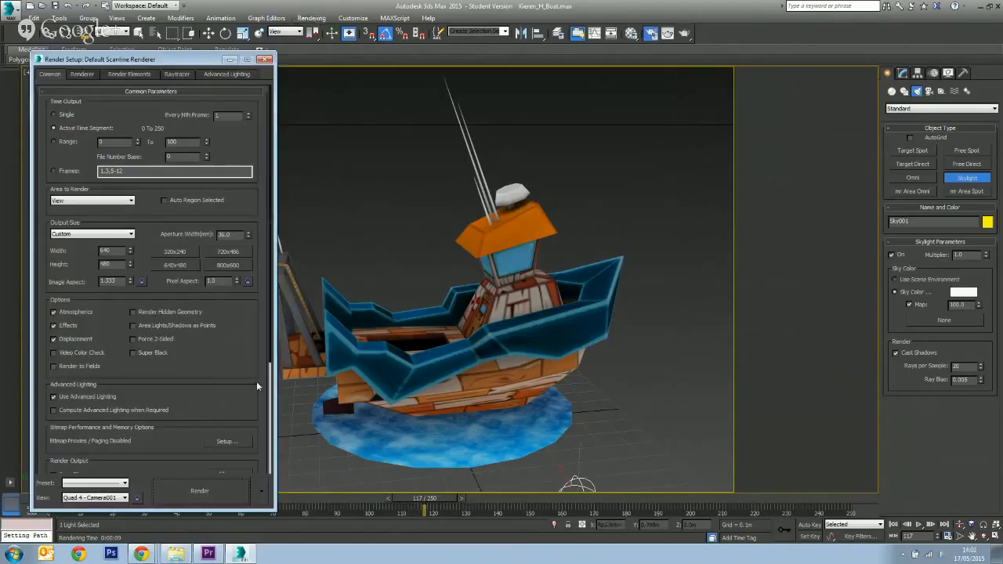
{"action": "scroll", "coordinate": [253, 382], "scroll_direction": "down", "scroll_amount": 5}
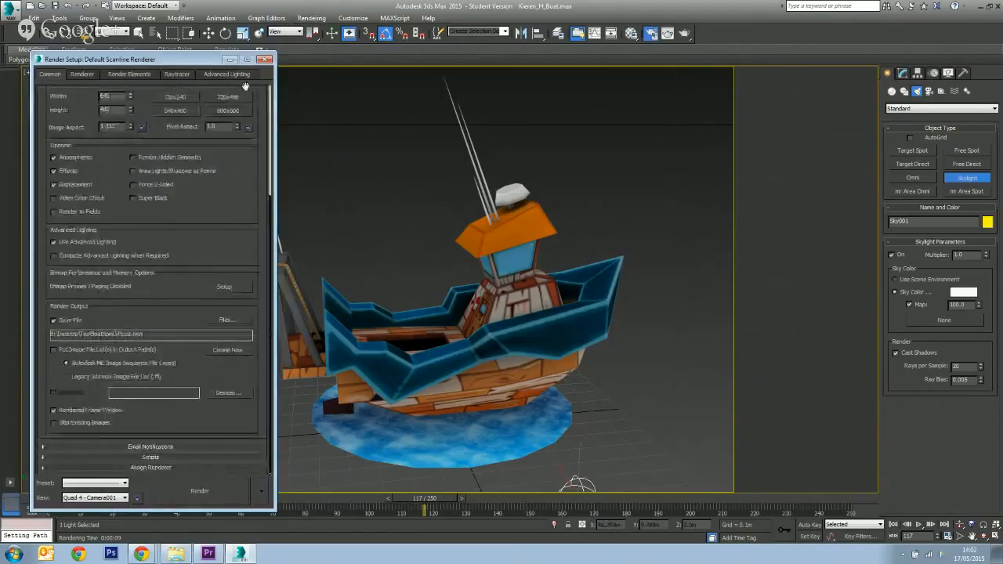
{"action": "left_click", "coordinate": [167, 466]}
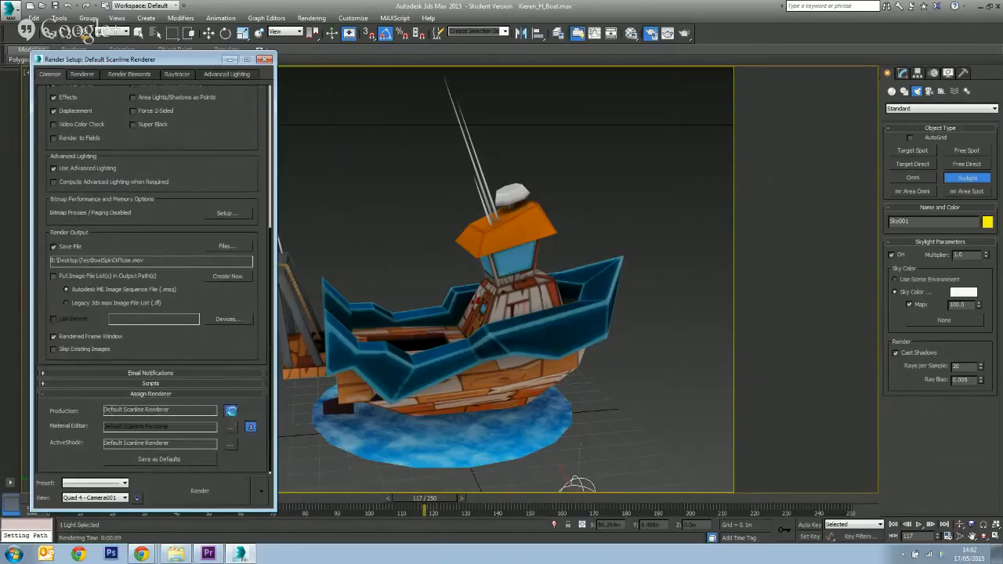
{"action": "left_click", "coordinate": [230, 414]}
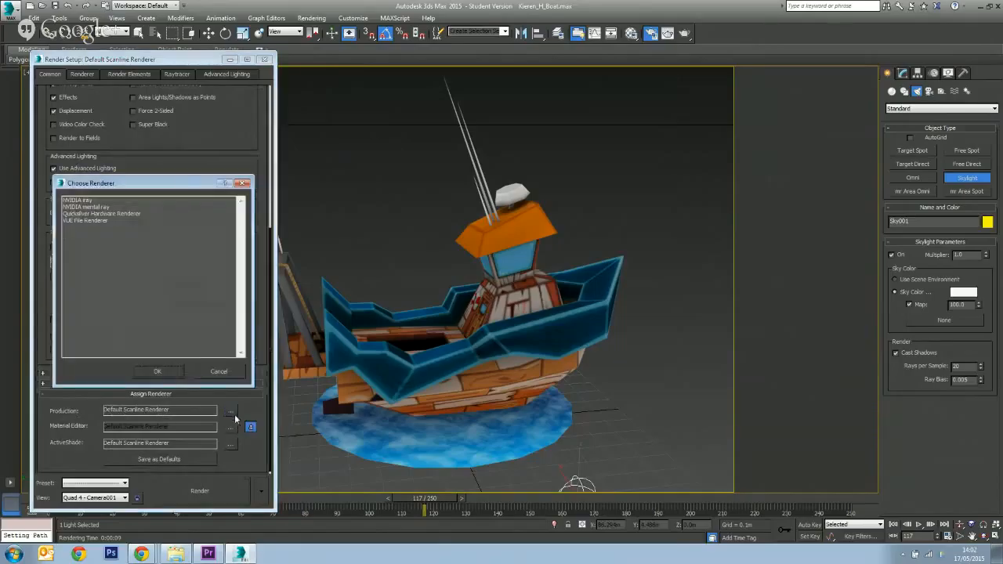
{"action": "left_click", "coordinate": [88, 207]}
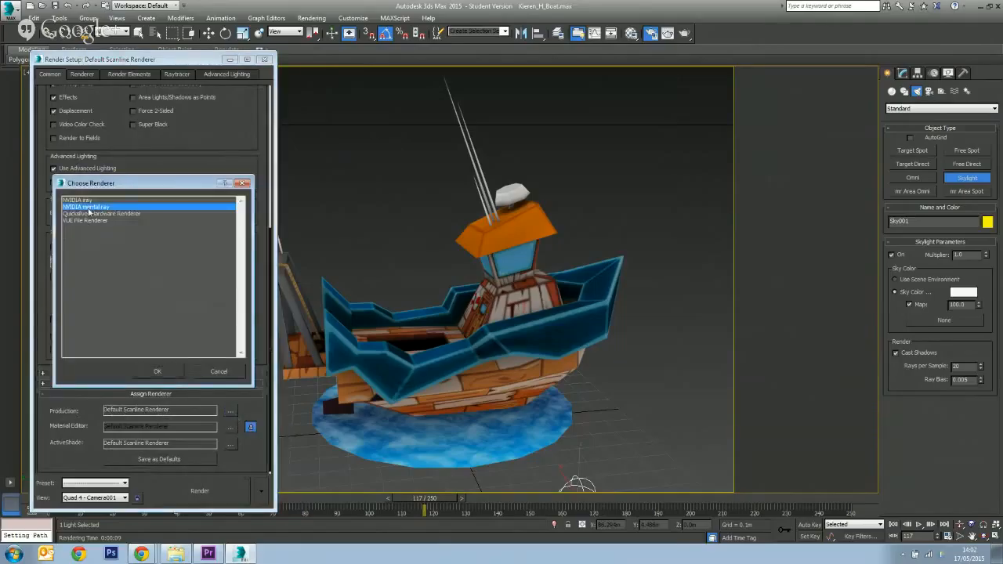
{"action": "left_click", "coordinate": [166, 372]}
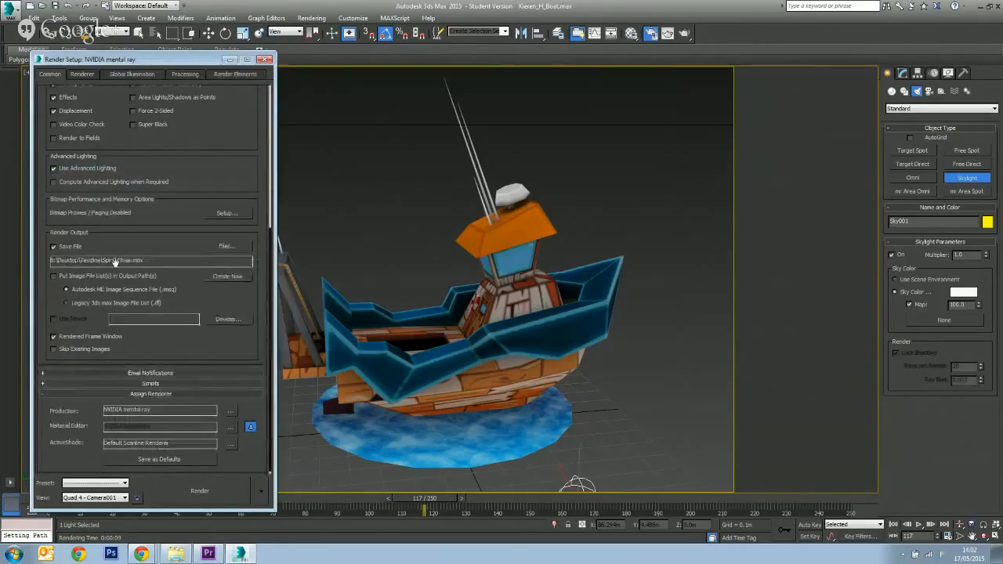
Set the render output file to TestBoatSpinwire.mov and open the Material Editor
{"action": "left_click", "coordinate": [227, 246]}
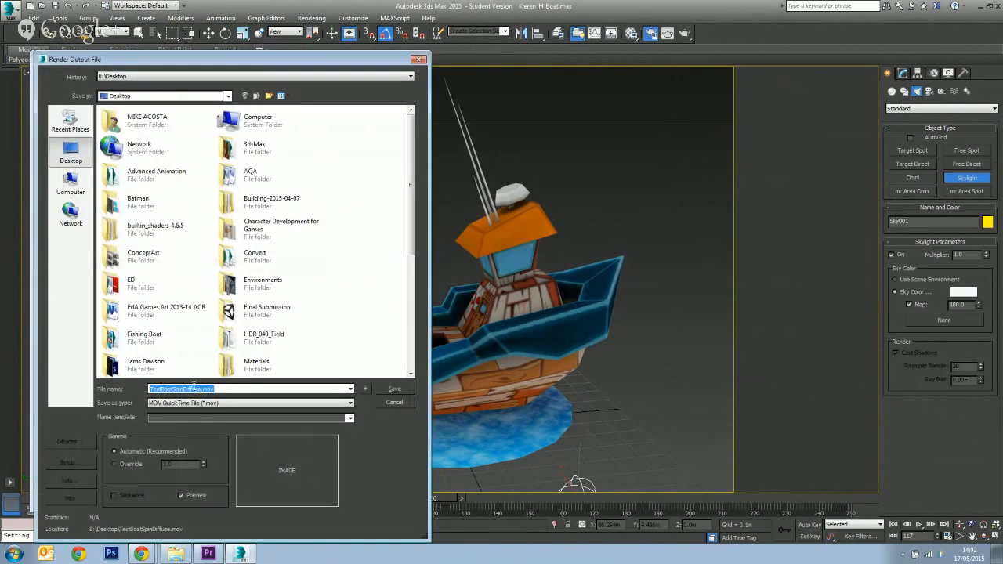
{"action": "left_click", "coordinate": [203, 389]}
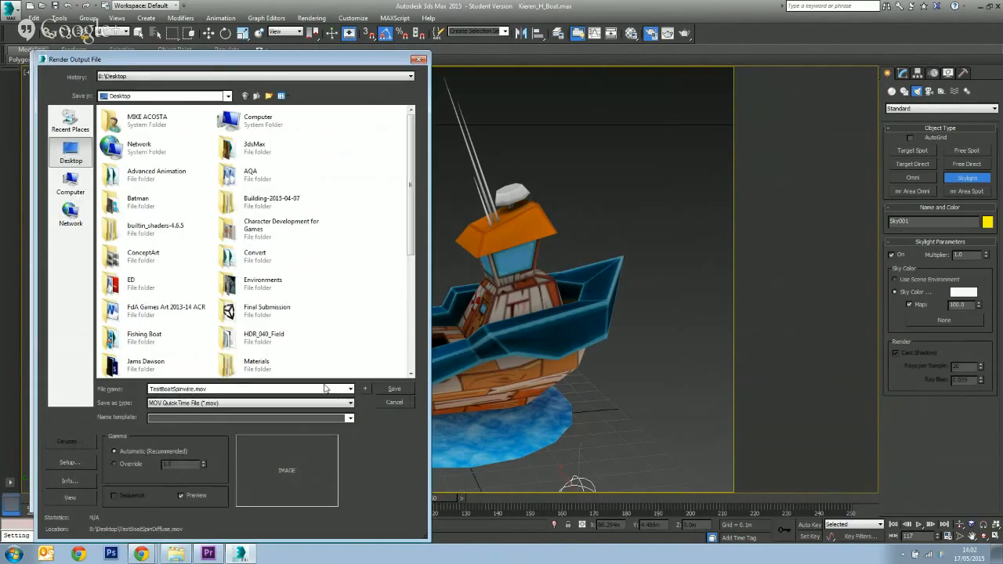
{"action": "left_click", "coordinate": [394, 389]}
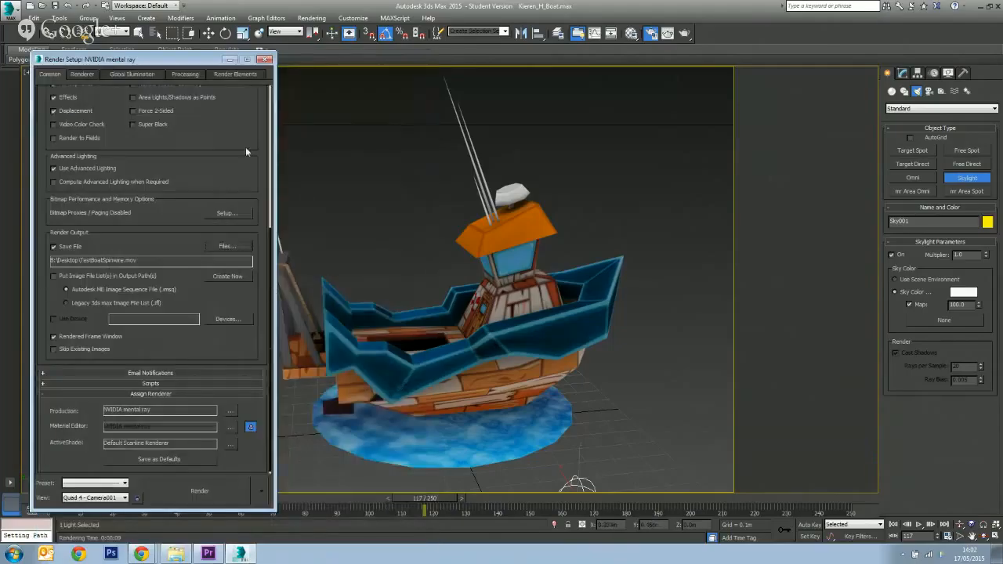
{"action": "left_click", "coordinate": [265, 60]}
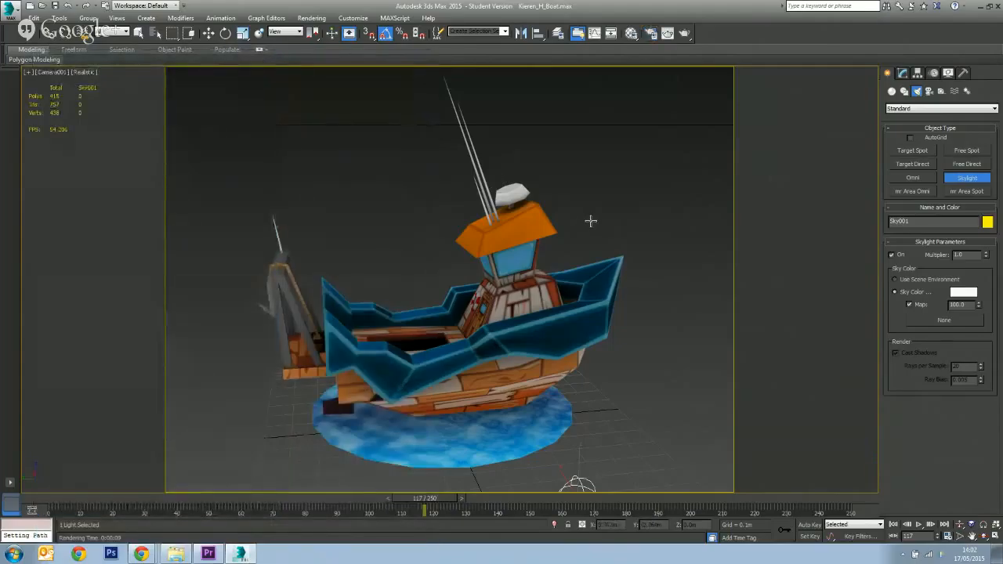
{"action": "key", "text": "m"}
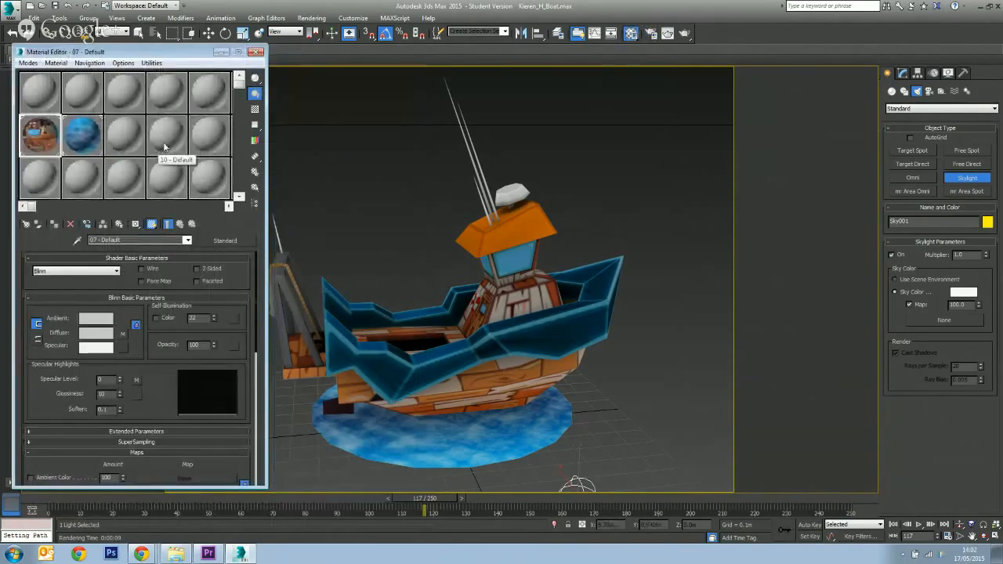
Convert material 13 - Default to Composite, keeping the old material as its base, and open that base
{"action": "left_click", "coordinate": [49, 177]}
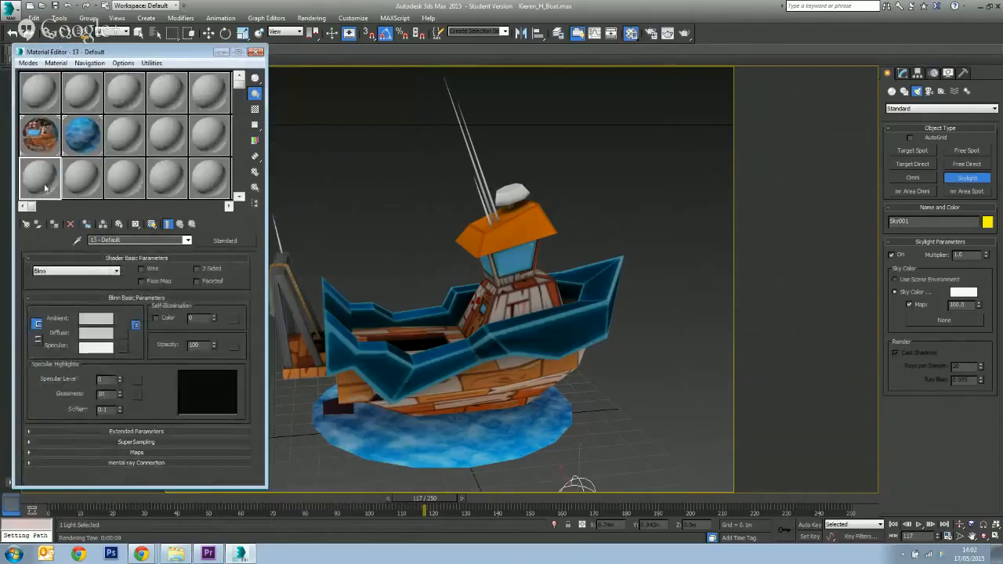
{"action": "left_click", "coordinate": [232, 242]}
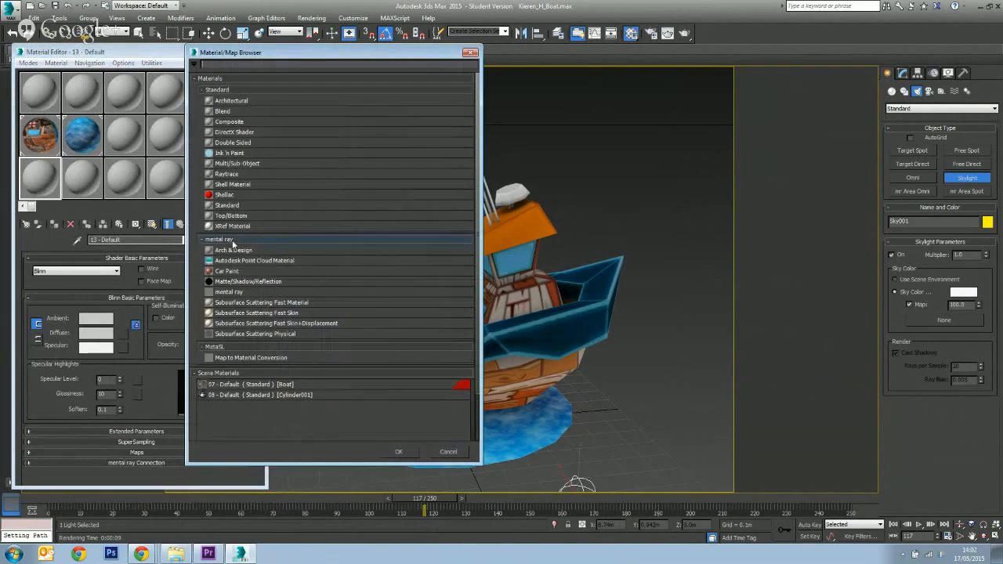
{"action": "double_click", "coordinate": [227, 123]}
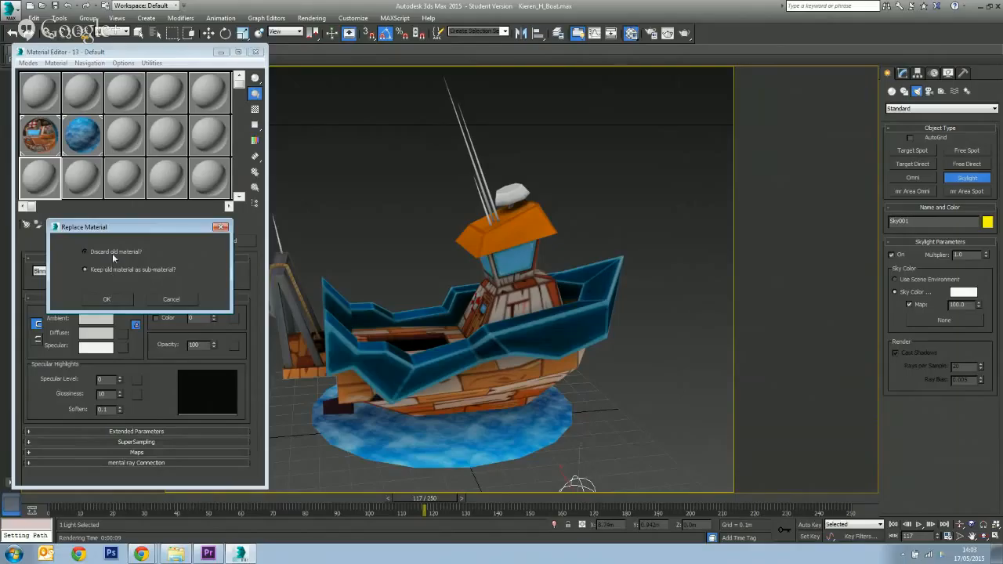
{"action": "left_click", "coordinate": [106, 300]}
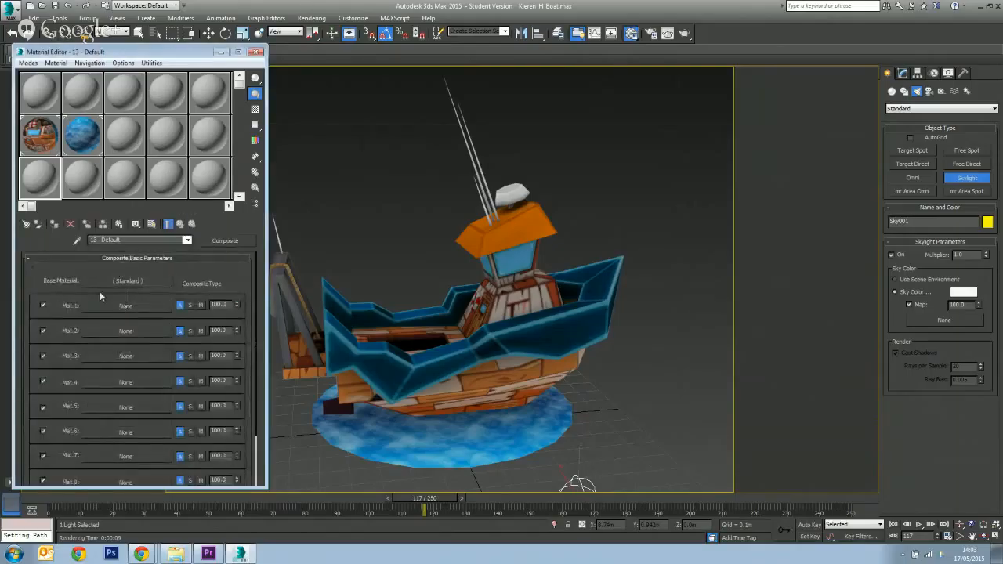
{"action": "left_click", "coordinate": [122, 280]}
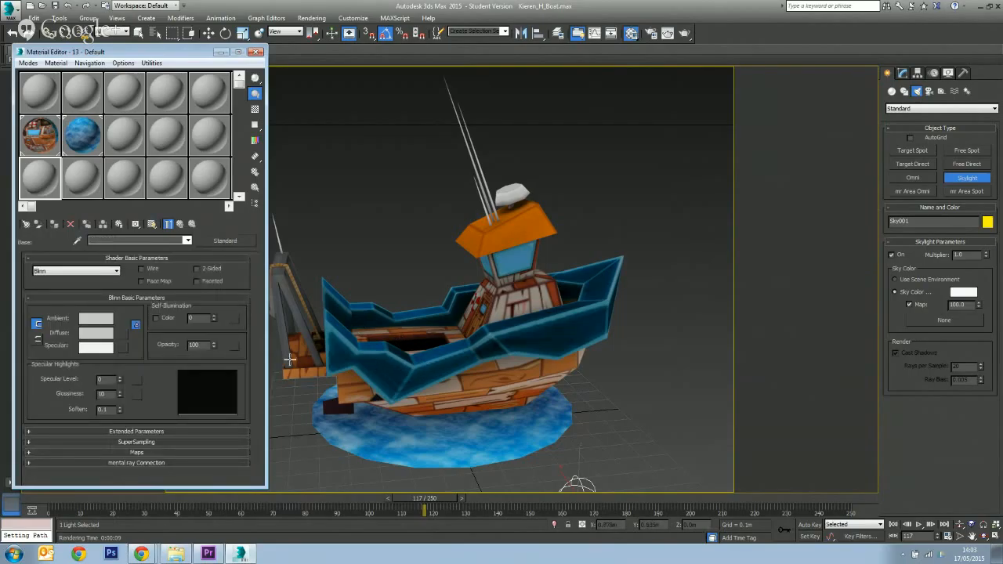
Darken the base material's diffuse grey from 150 to 111
{"action": "left_click", "coordinate": [105, 333]}
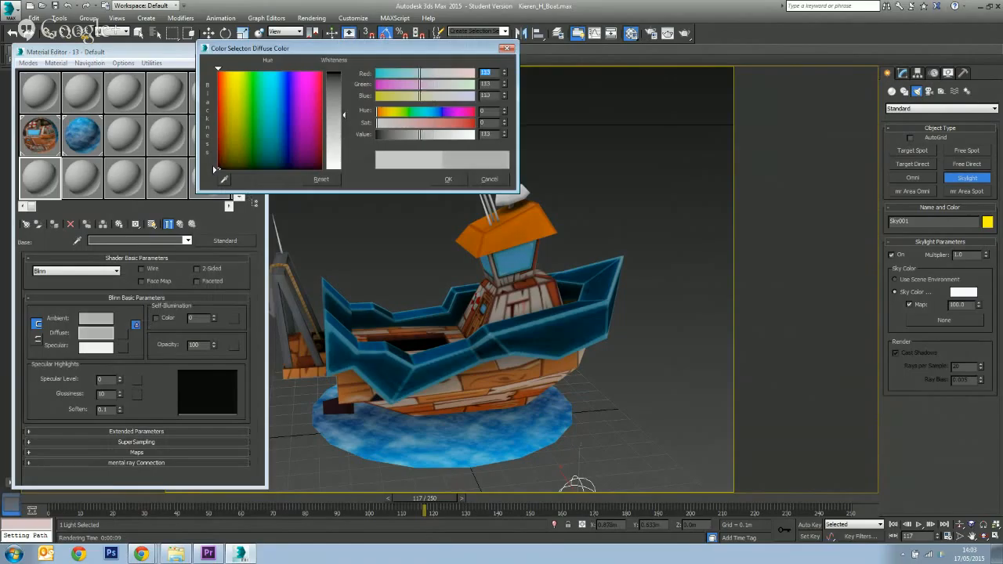
{"action": "left_click_drag", "start_coordinate": [332, 141], "coordinate": [337, 114]}
{"action": "left_click", "coordinate": [447, 179]}
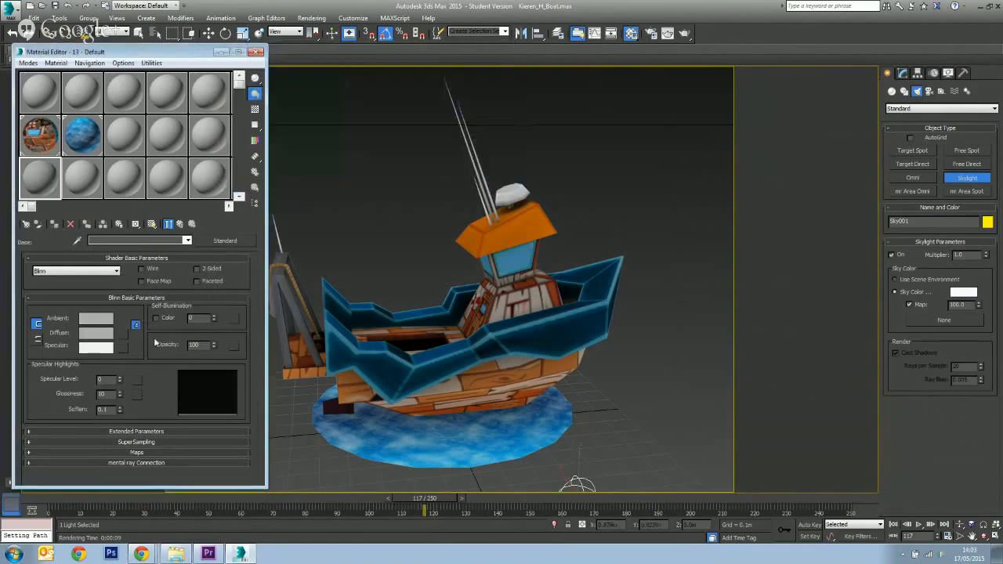
Make the Composite's first sub-material a black Standard material with Wire enabled
{"action": "left_click", "coordinate": [181, 226]}
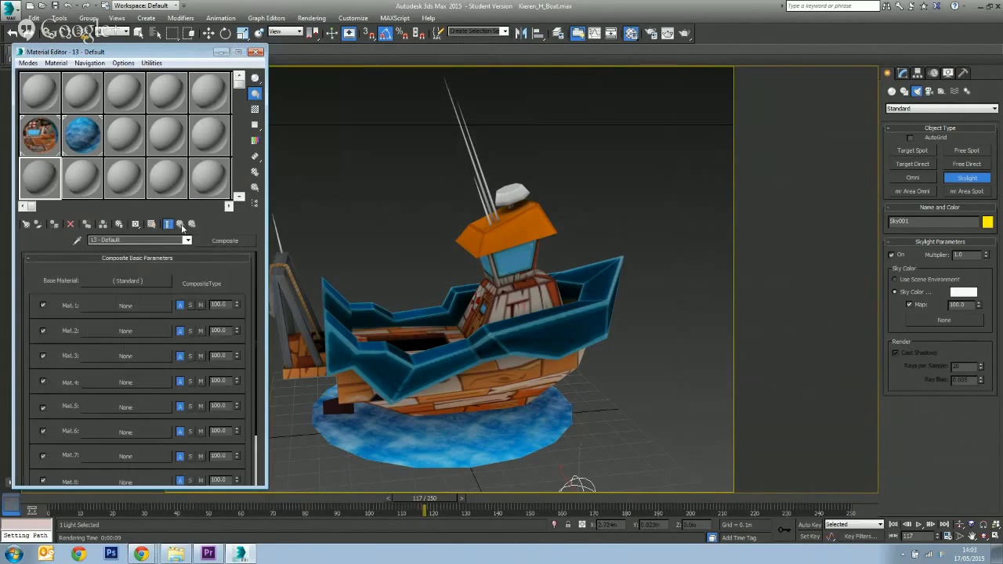
{"action": "left_click", "coordinate": [111, 311]}
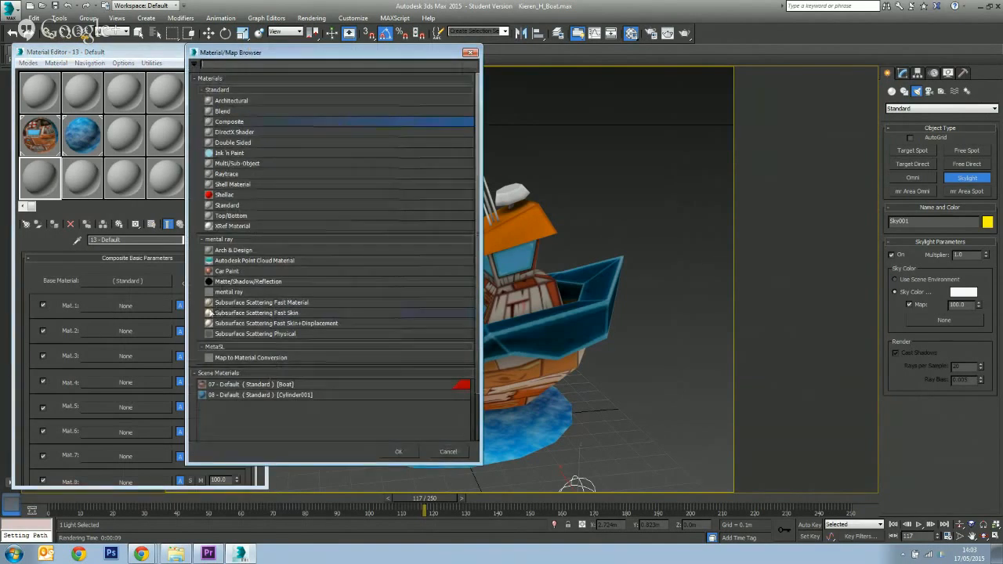
{"action": "double_click", "coordinate": [227, 206]}
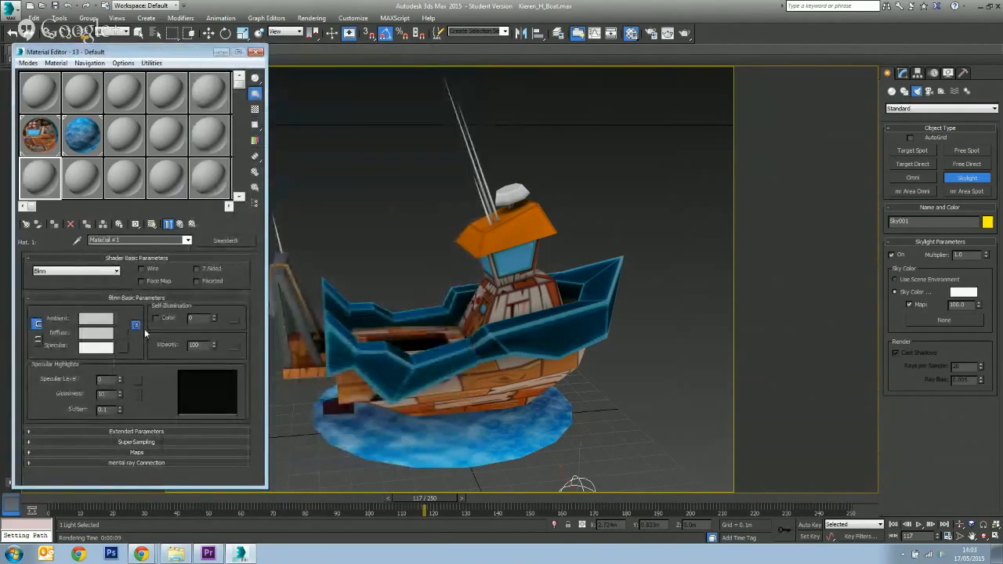
{"action": "left_click", "coordinate": [98, 333]}
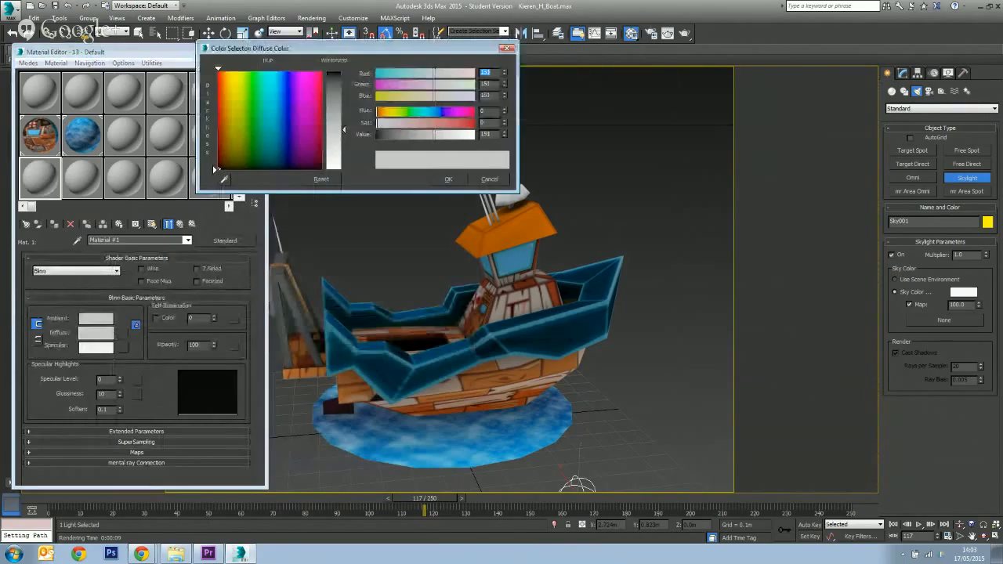
{"action": "left_click_drag", "start_coordinate": [343, 129], "coordinate": [339, 71]}
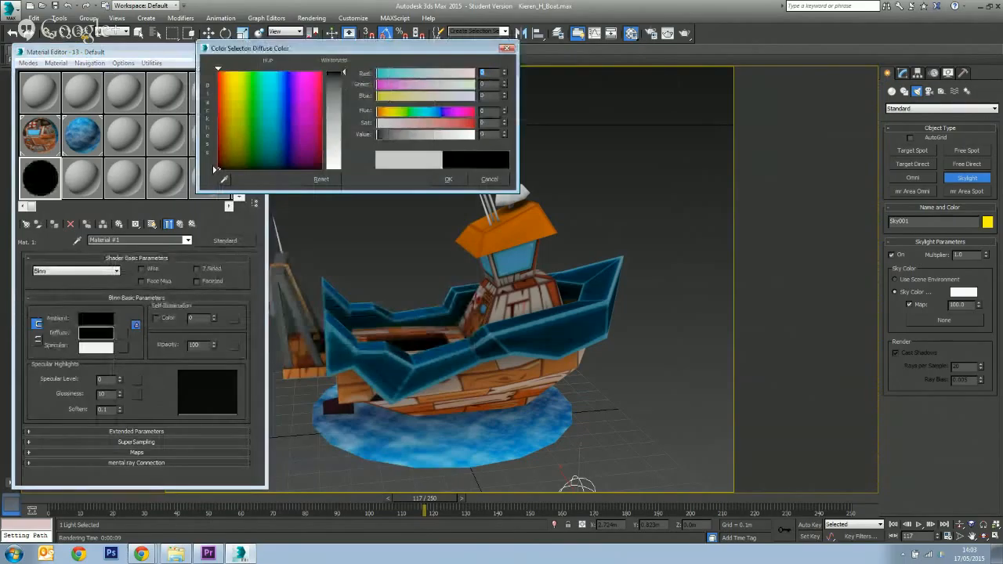
{"action": "left_click", "coordinate": [449, 180]}
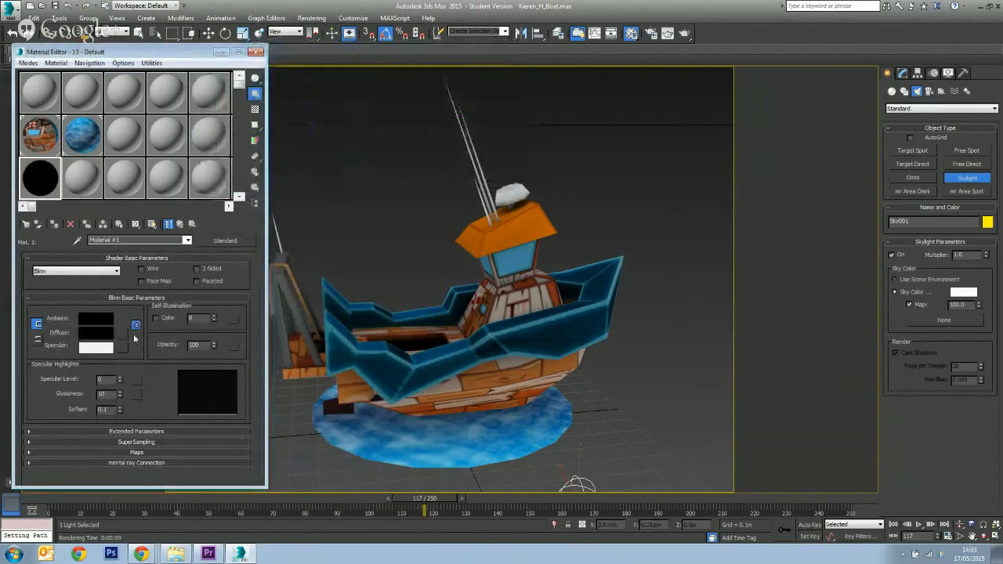
{"action": "left_click", "coordinate": [141, 268]}
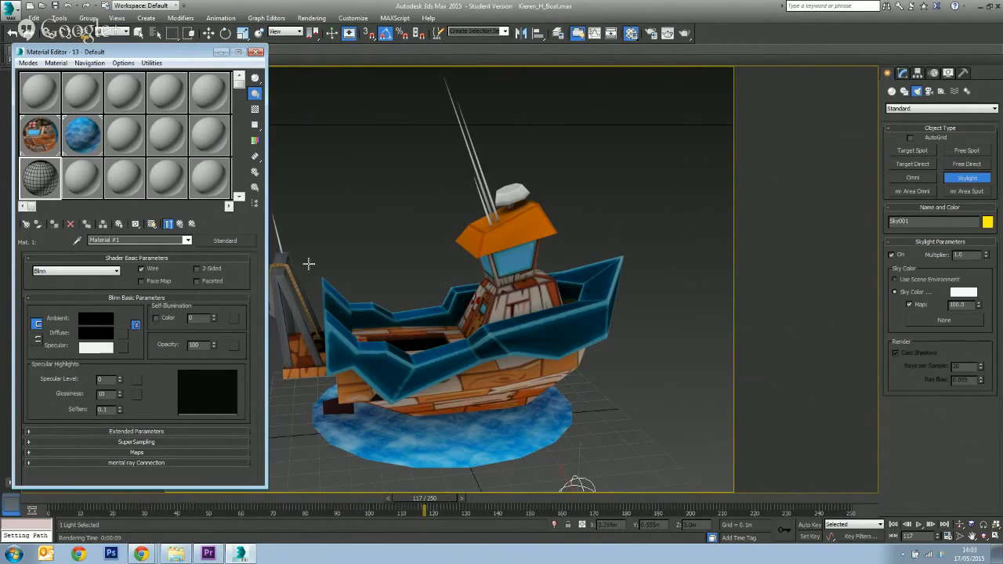
Select the boat and water plane and assign them the black wireframe material
{"action": "left_click", "coordinate": [209, 33]}
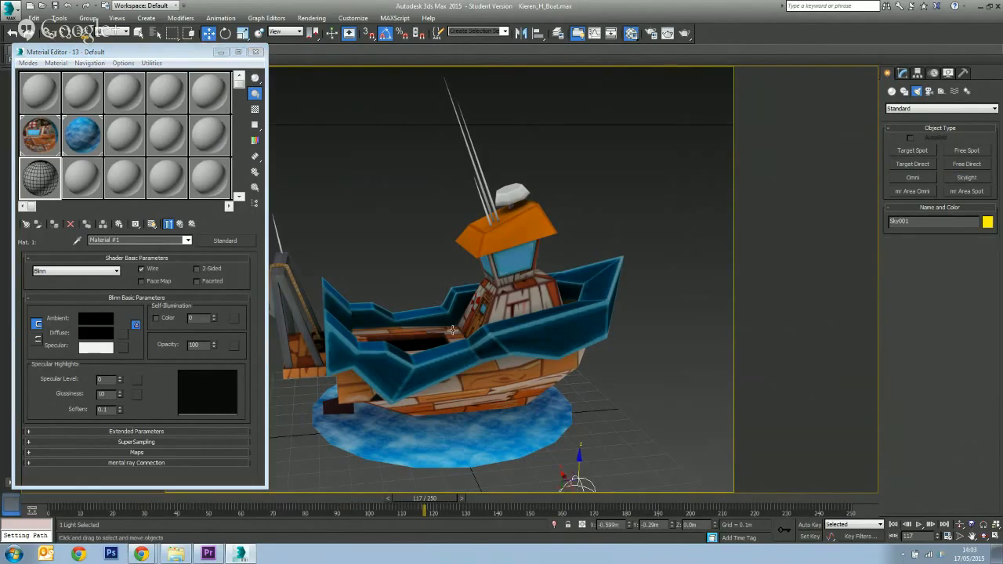
{"action": "left_click", "coordinate": [453, 330]}
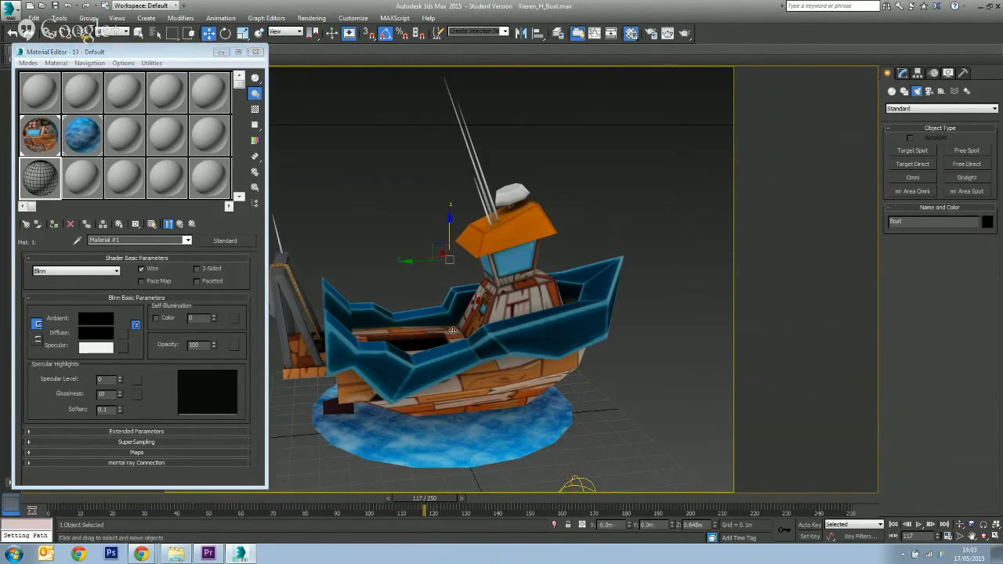
{"action": "key", "text": "F4"}
{"action": "left_click", "coordinate": [444, 450], "text": "ctrl"}
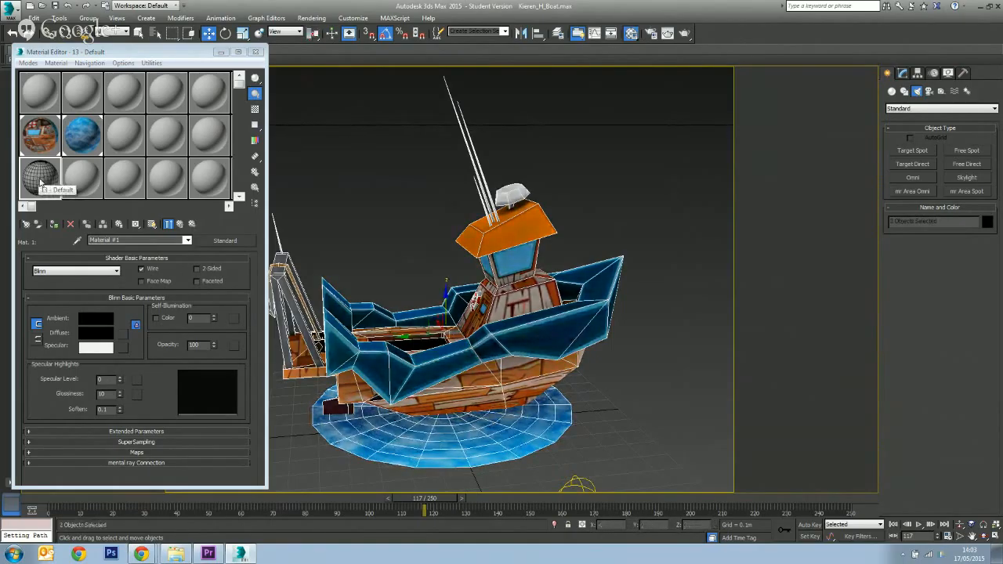
{"action": "left_click", "coordinate": [55, 224]}
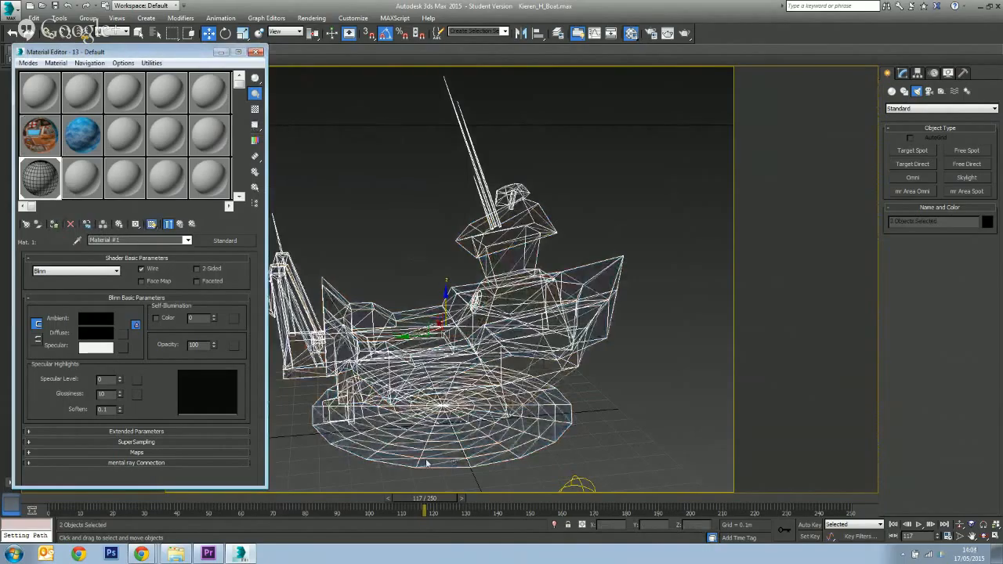
Minimize the Material Editor, set the viewport to Realistic shading, and open Render Setup
{"action": "left_click", "coordinate": [222, 52]}
{"action": "right_click", "coordinate": [84, 78]}
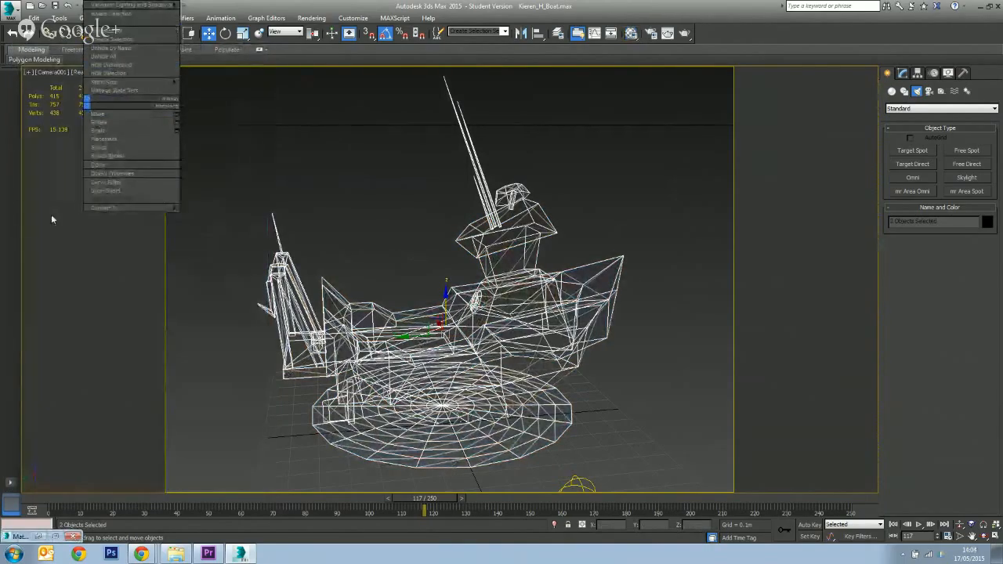
{"action": "left_click", "coordinate": [52, 219]}
{"action": "left_click", "coordinate": [84, 75]}
{"action": "left_click", "coordinate": [107, 96]}
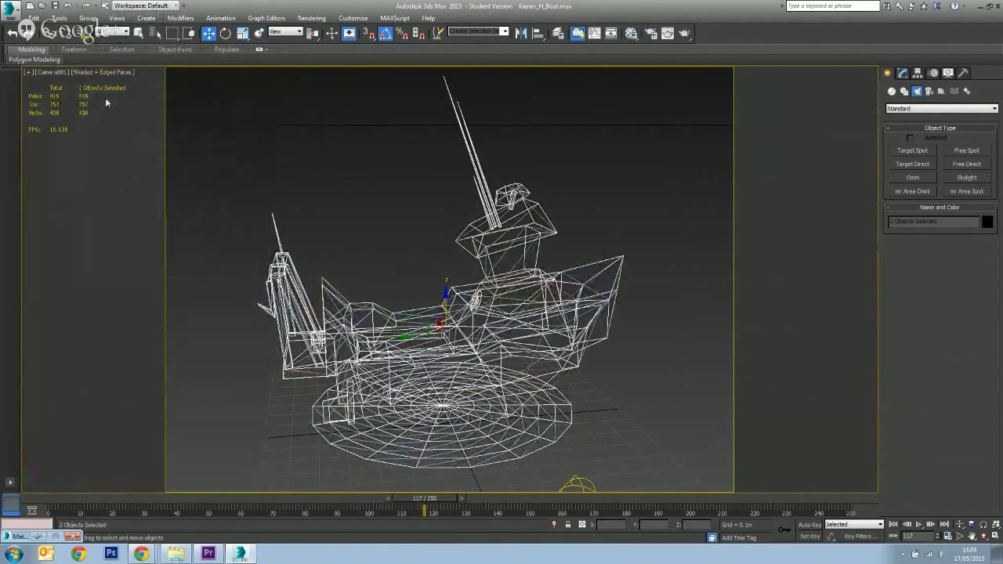
{"action": "left_click", "coordinate": [111, 72]}
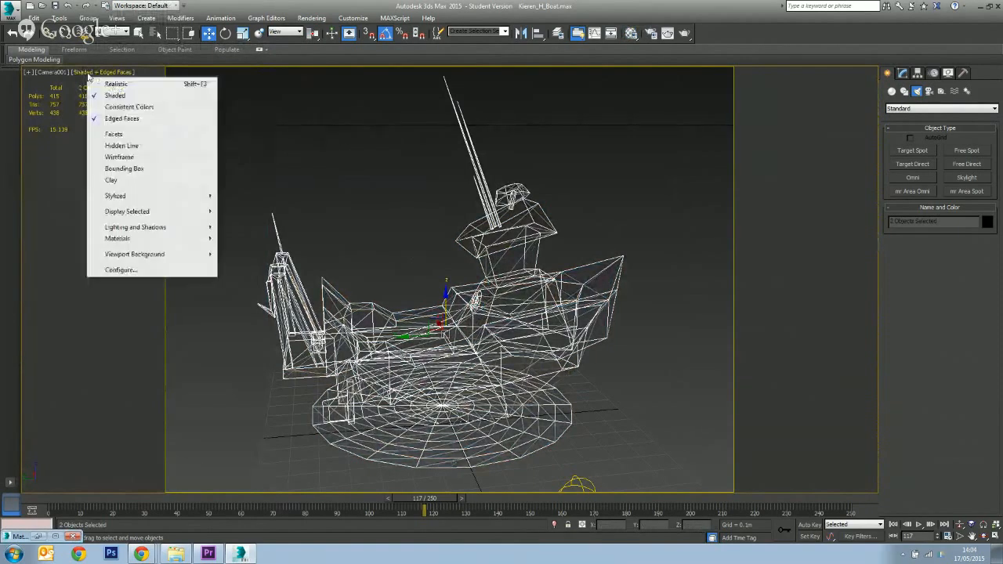
{"action": "left_click", "coordinate": [101, 83]}
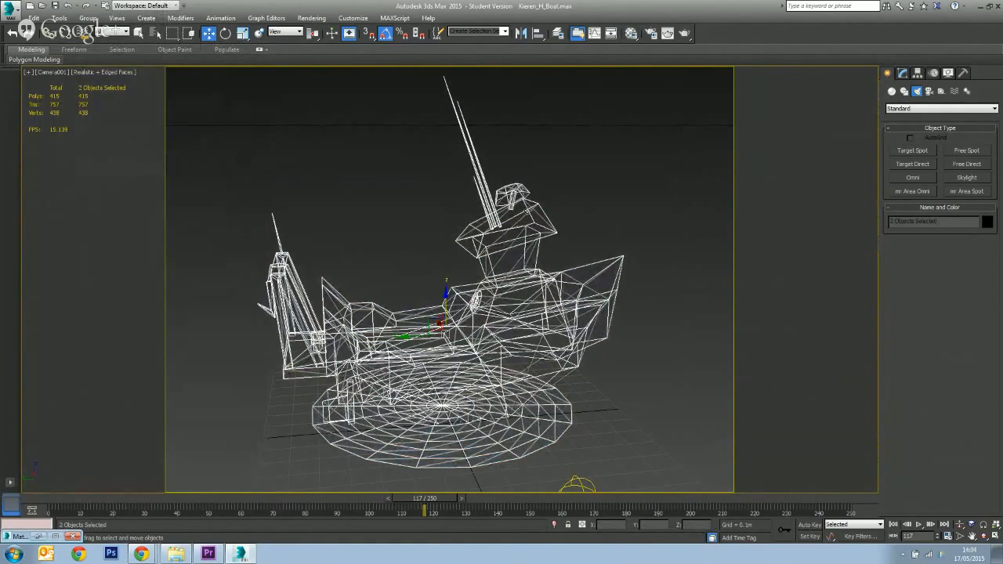
{"action": "key", "text": "F10"}
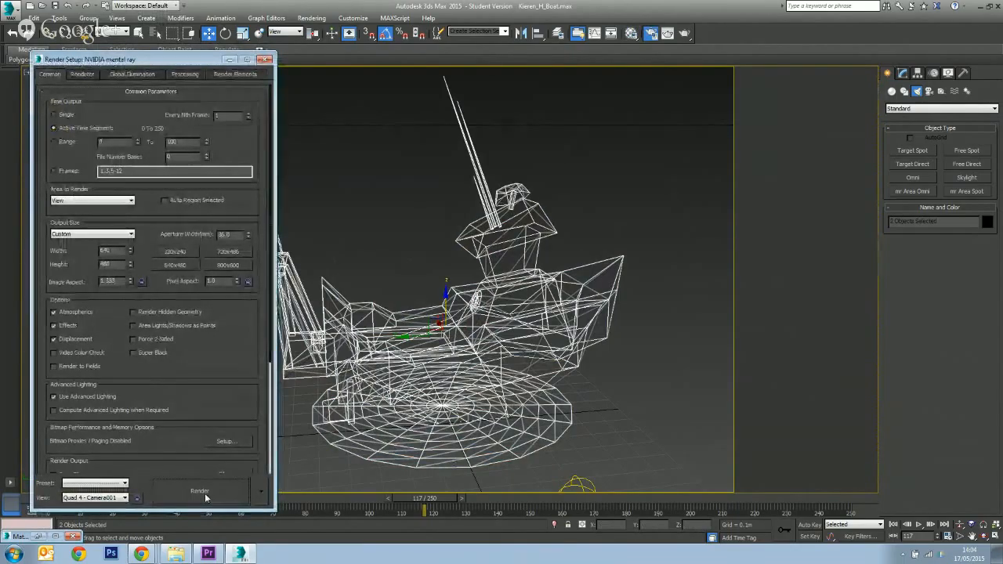
Render the wireframe boat animation to TestBoatSpinwire.mov with mental ray and check progress
{"action": "scroll", "coordinate": [204, 344], "scroll_direction": "down", "scroll_amount": 2}
{"action": "scroll", "coordinate": [204, 344], "scroll_direction": "down", "scroll_amount": 5}
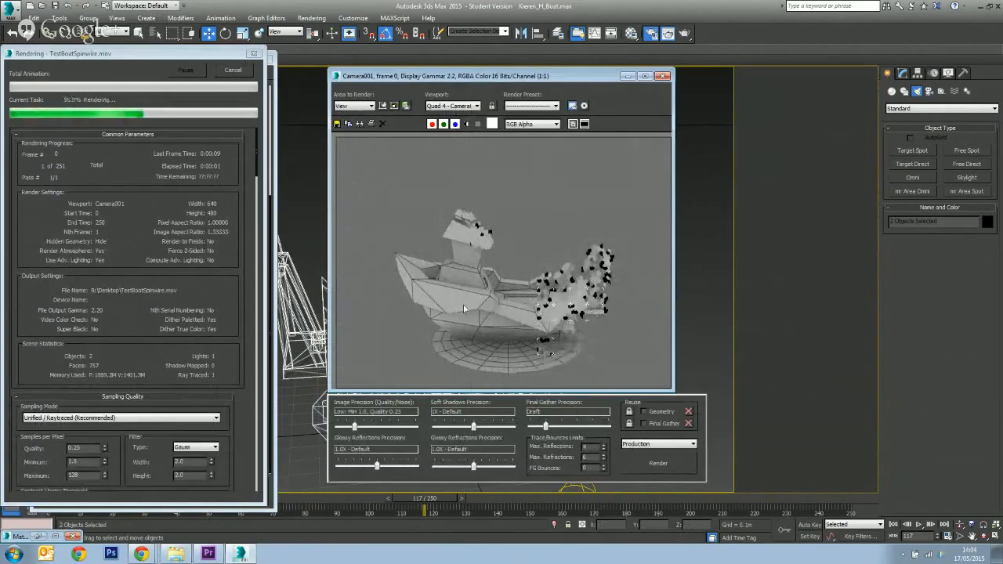
{"action": "left_click", "coordinate": [196, 74]}
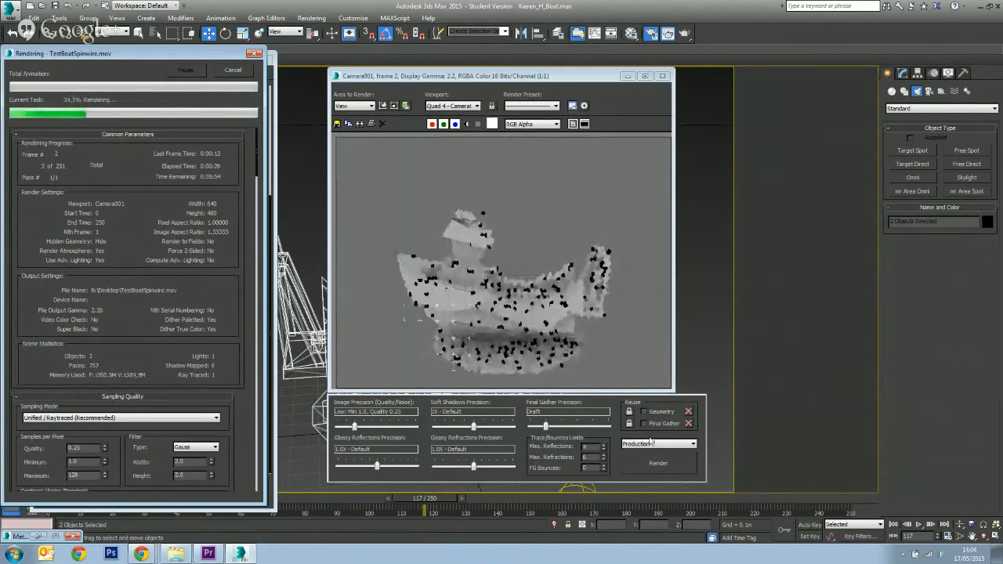
Cancel the wireframe render and close the frame window and Render Setup
{"action": "left_click", "coordinate": [229, 71]}
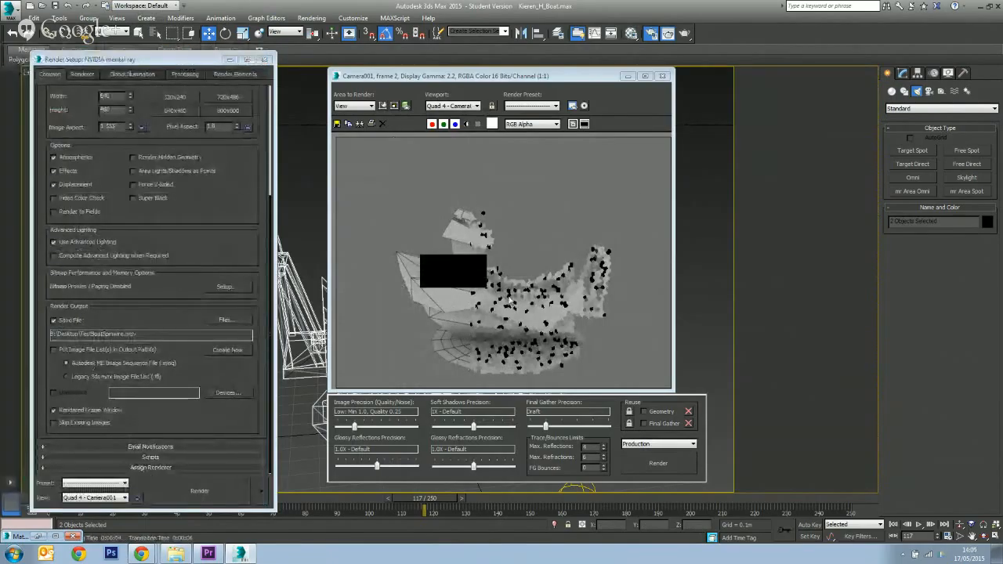
{"action": "left_click", "coordinate": [662, 77]}
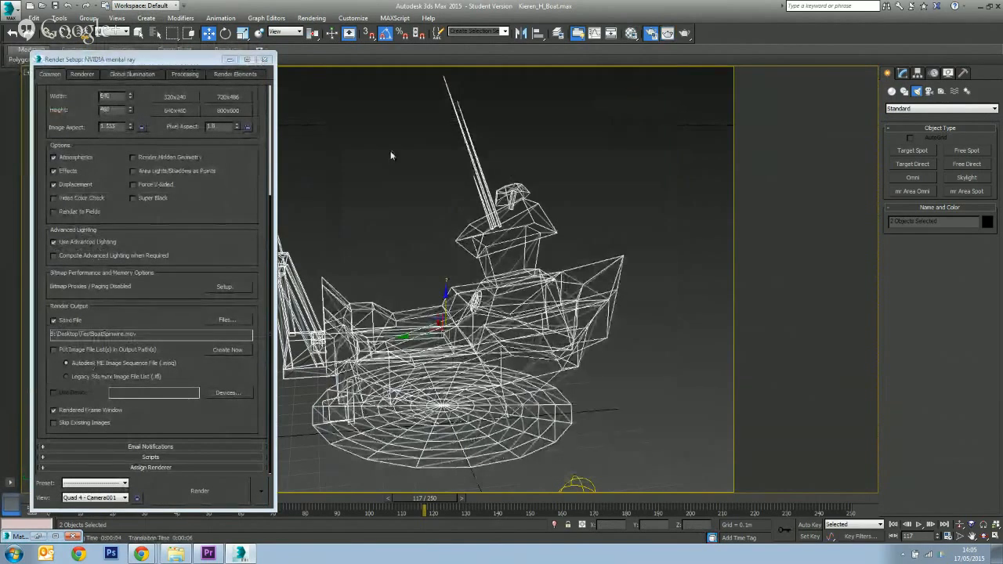
{"action": "left_click", "coordinate": [267, 61]}
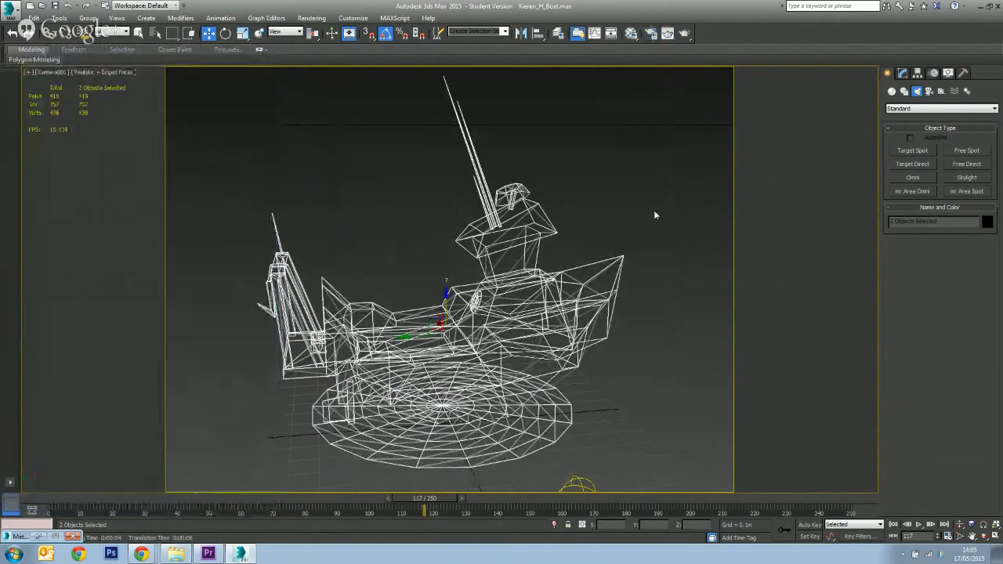
Quit 3ds Max without saving the scene and bring Premiere Pro to the front
{"action": "left_click", "coordinate": [996, 7]}
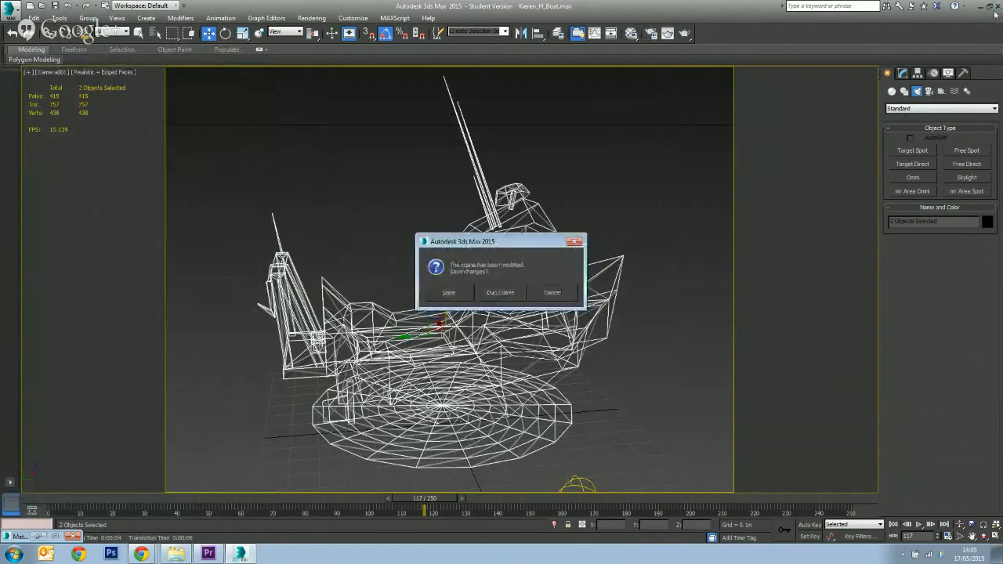
{"action": "left_click", "coordinate": [501, 292]}
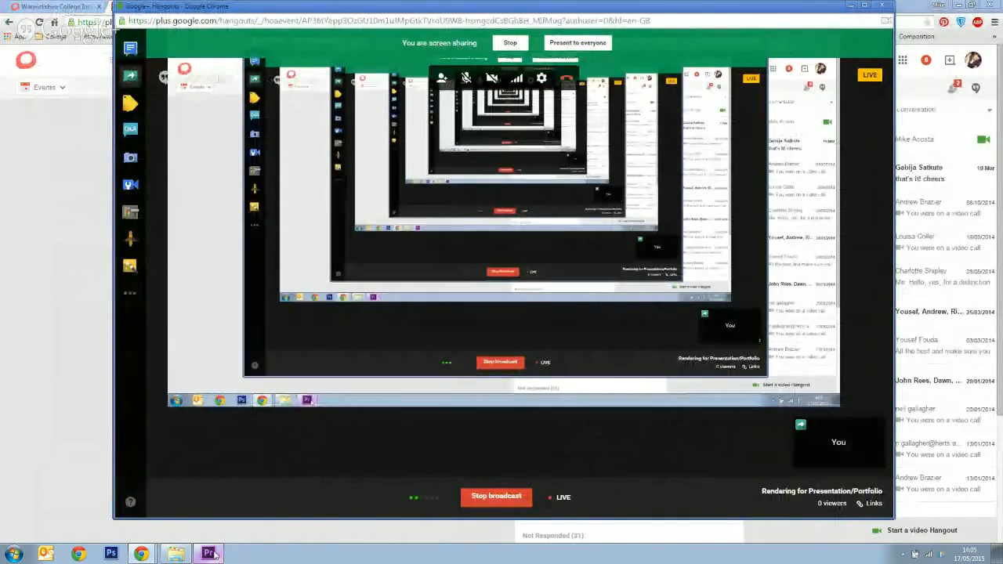
{"action": "mouse_move", "coordinate": [212, 554]}
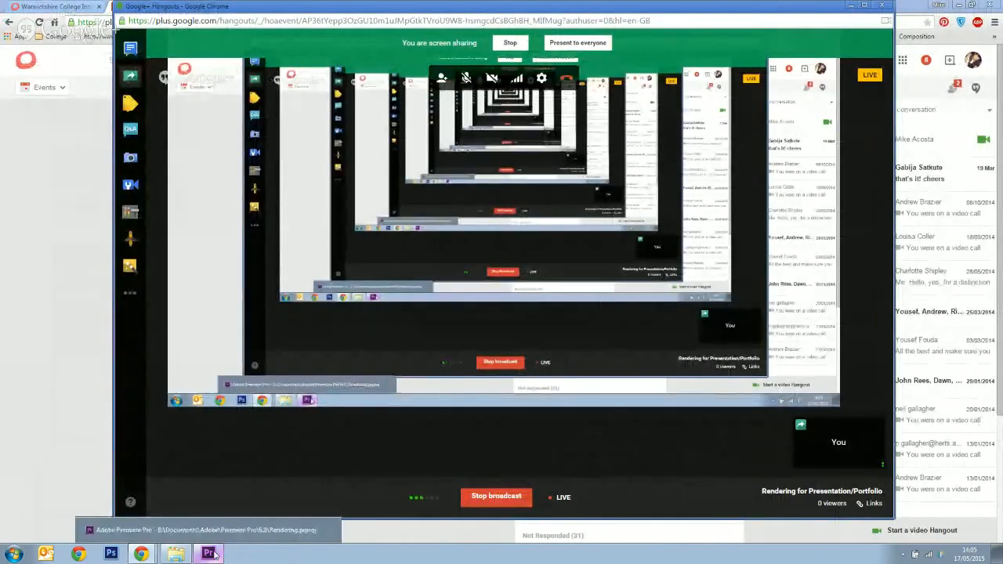
{"action": "left_click", "coordinate": [210, 554]}
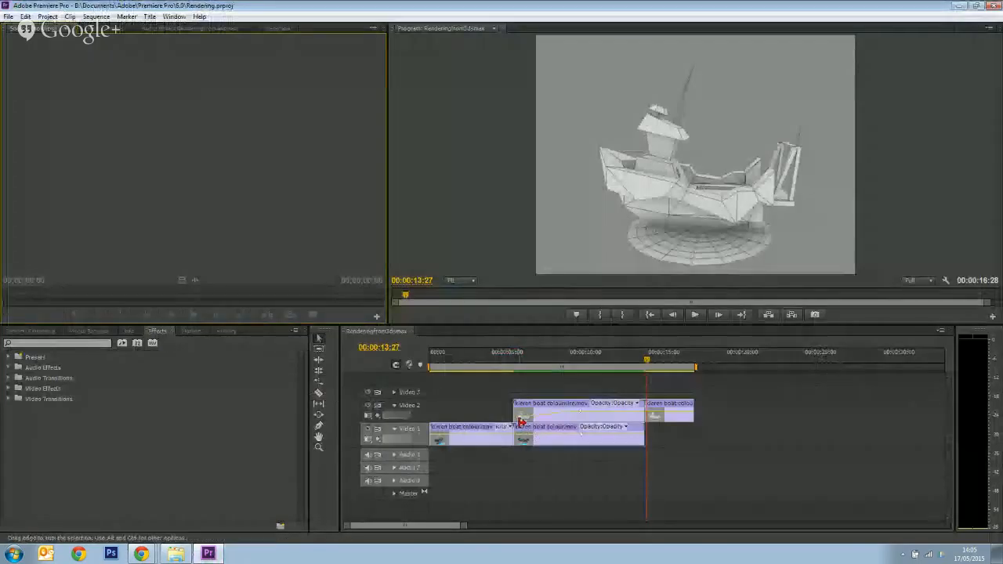
{"action": "left_click_drag", "start_coordinate": [709, 384], "coordinate": [480, 498]}
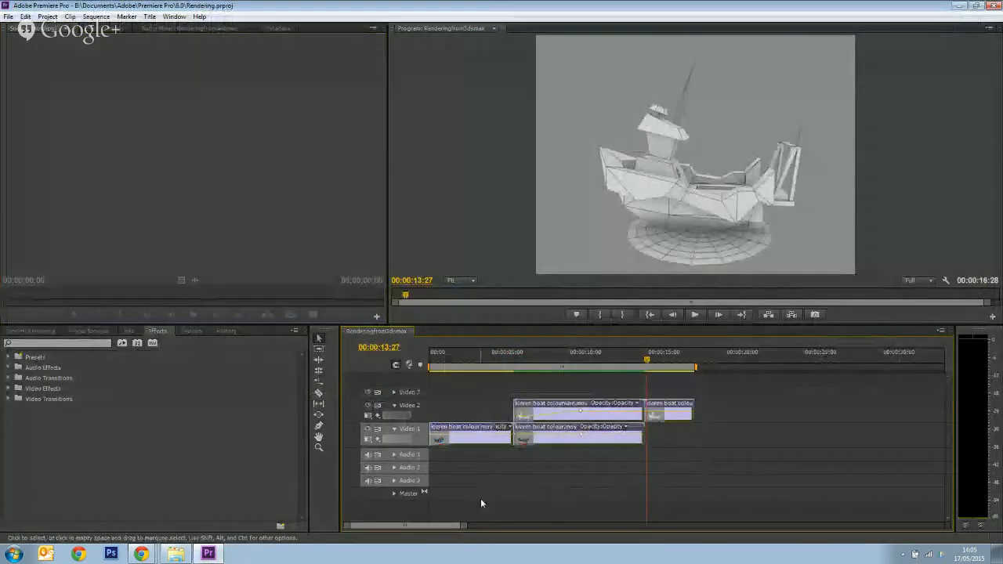
{"action": "key", "text": "Delete"}
{"action": "left_click_drag", "start_coordinate": [504, 359], "coordinate": [397, 363]}
{"action": "left_click", "coordinate": [33, 334]}
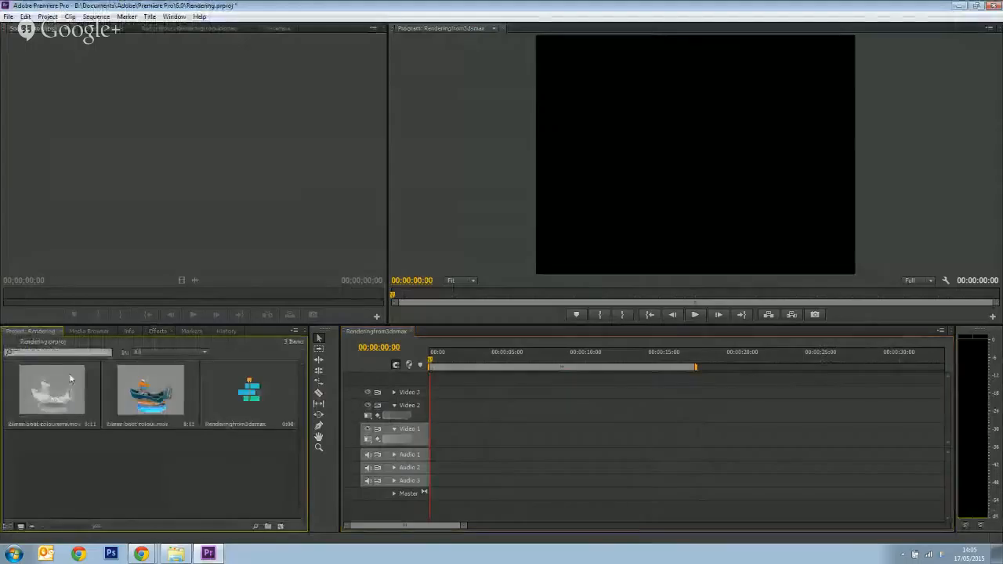
{"action": "left_click", "coordinate": [166, 403]}
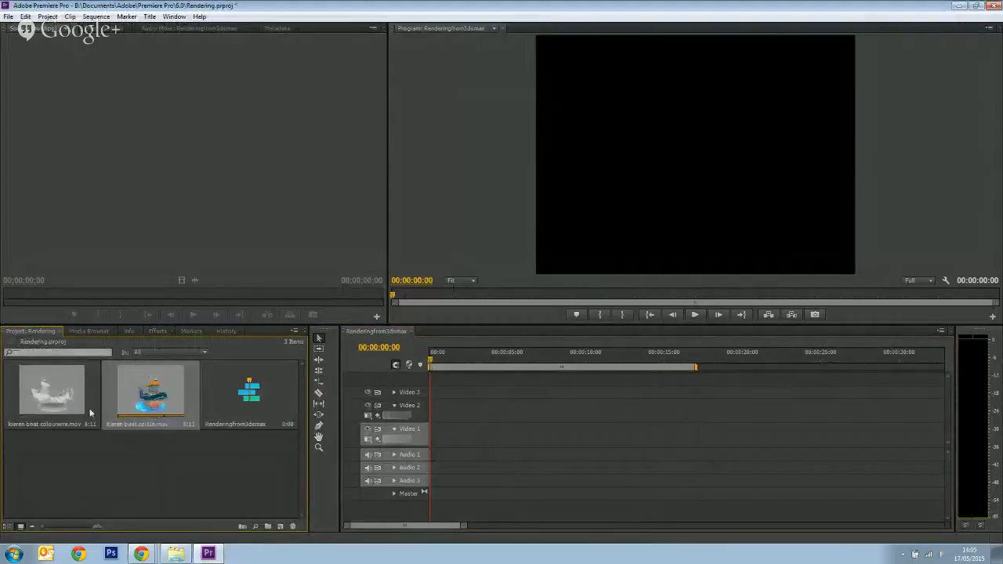
{"action": "left_click", "coordinate": [58, 412]}
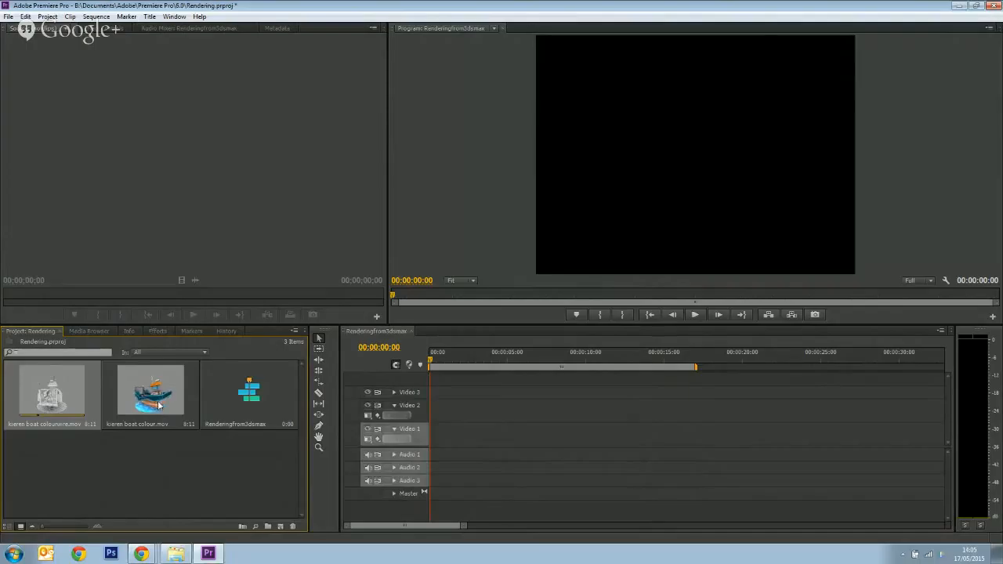
{"action": "left_click_drag", "start_coordinate": [151, 395], "coordinate": [430, 490]}
{"action": "left_click_drag", "start_coordinate": [173, 400], "coordinate": [568, 441]}
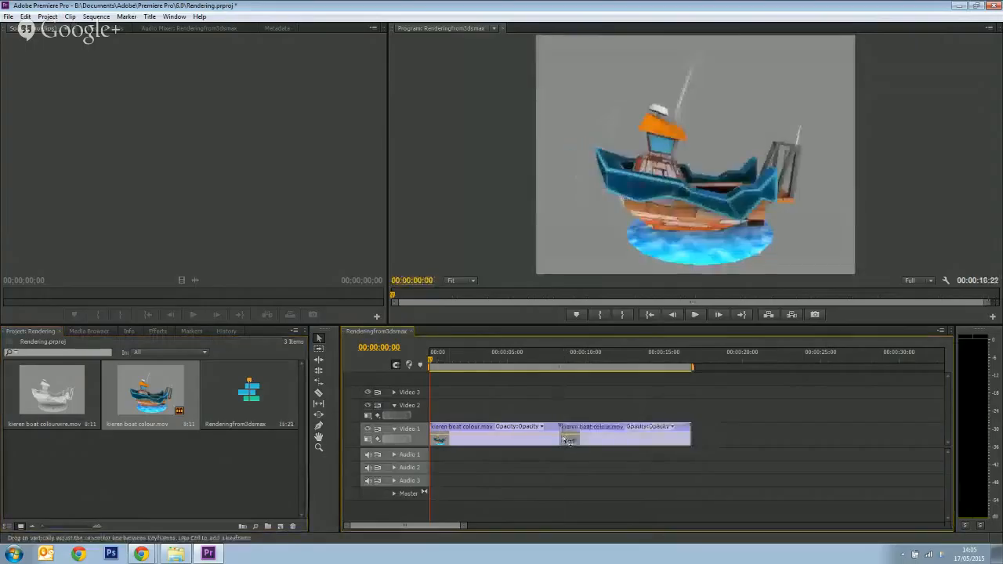
{"action": "left_click", "coordinate": [56, 391]}
{"action": "left_click_drag", "start_coordinate": [251, 517], "coordinate": [569, 415]}
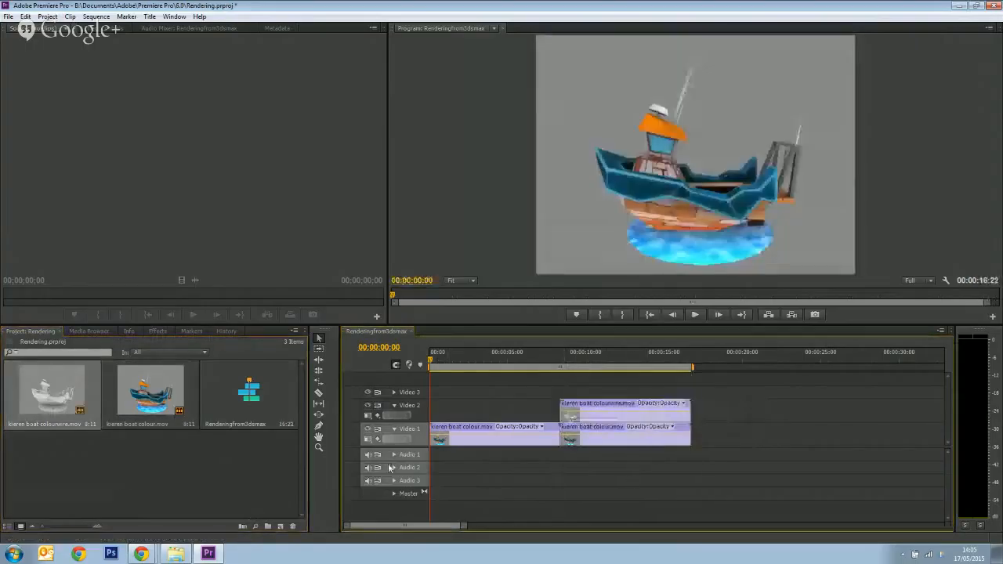
{"action": "left_click_drag", "start_coordinate": [654, 490], "coordinate": [692, 437]}
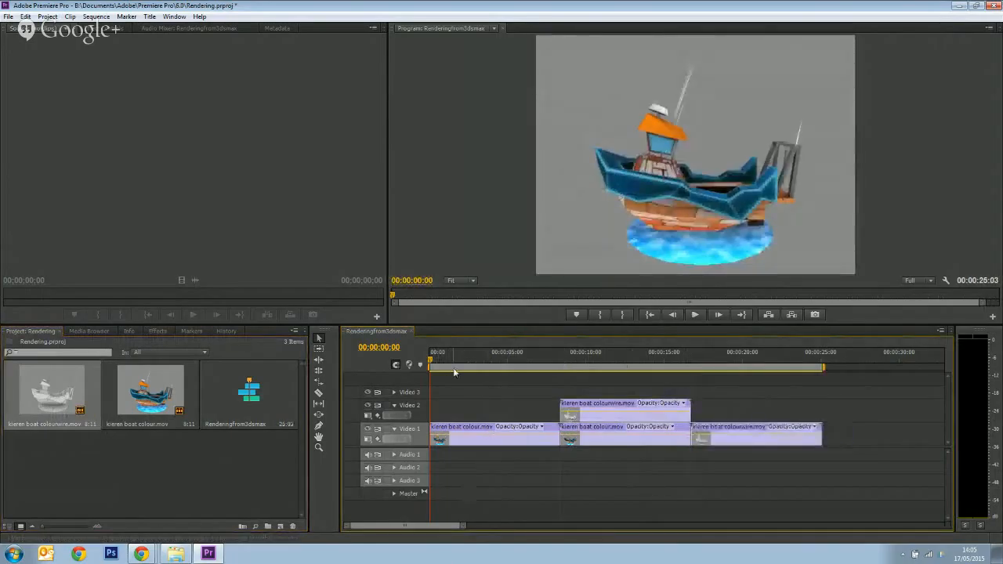
{"action": "left_click_drag", "start_coordinate": [439, 365], "coordinate": [664, 396]}
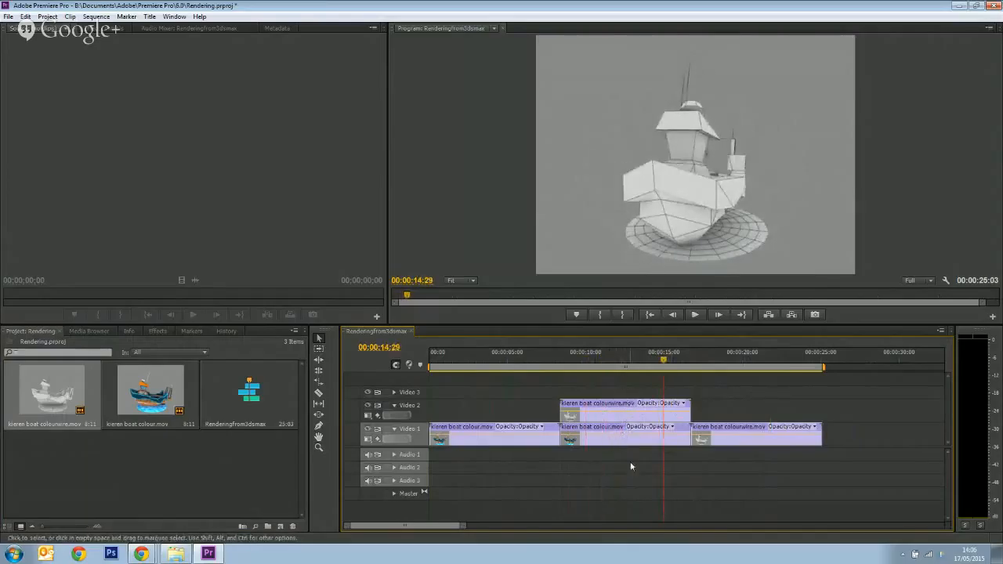
{"action": "left_click_drag", "start_coordinate": [633, 361], "coordinate": [548, 384]}
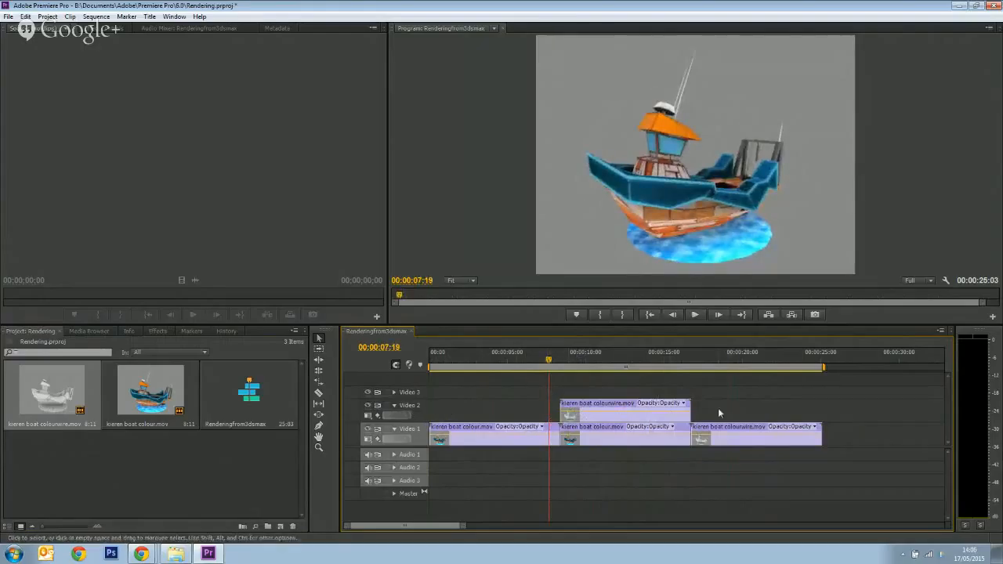
Add an opacity keyframe to the Video 2 wireframe clip and move it to the clip's start
{"action": "left_click", "coordinate": [394, 406]}
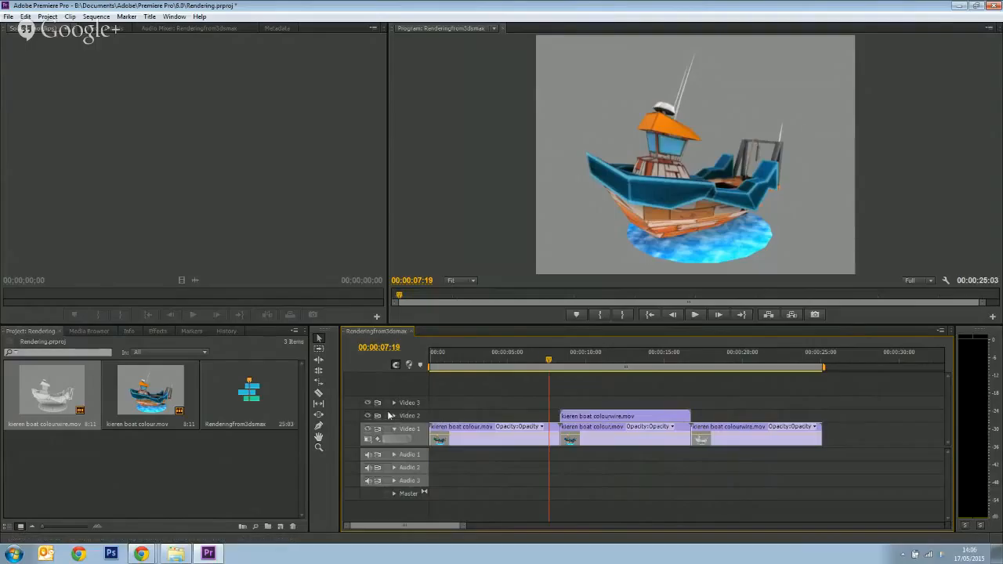
{"action": "left_click", "coordinate": [394, 416]}
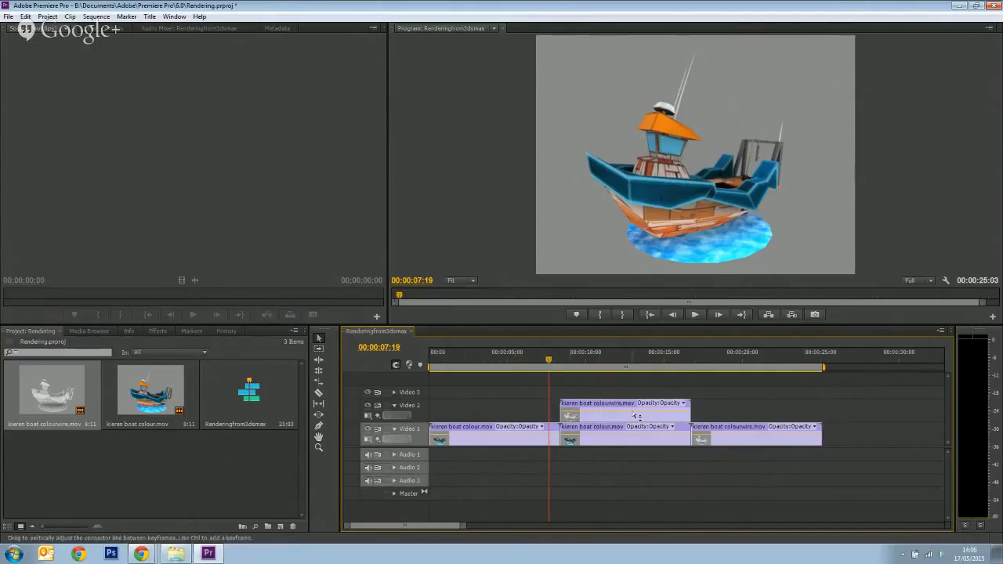
{"action": "left_click", "coordinate": [320, 427]}
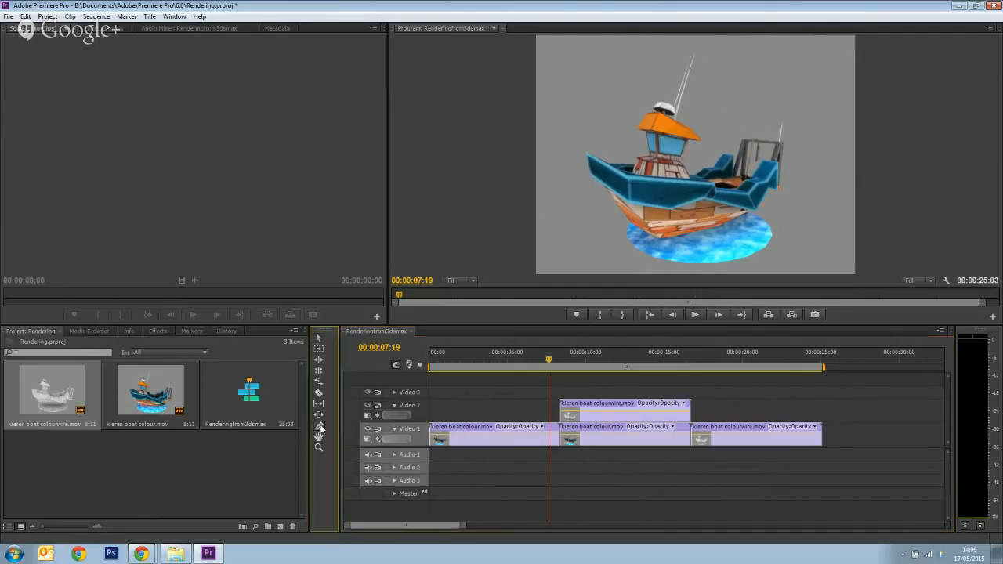
{"action": "left_click", "coordinate": [627, 411]}
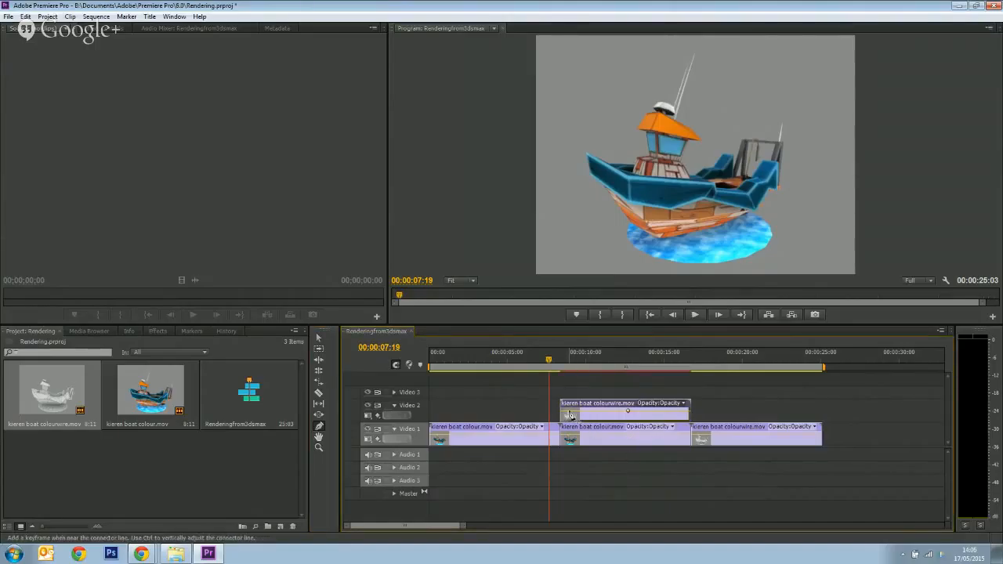
{"action": "left_click", "coordinate": [575, 412]}
{"action": "left_click_drag", "start_coordinate": [574, 411], "coordinate": [561, 418]}
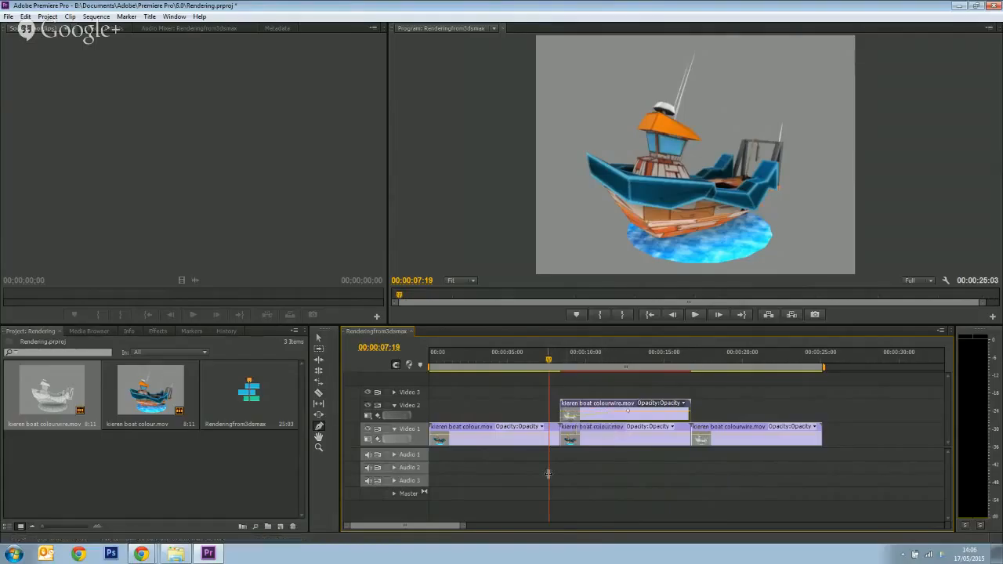
Scrub from 00:00:07:20 through the clip overlap to review the wireframe blend
{"action": "left_click", "coordinate": [550, 361]}
{"action": "left_click_drag", "start_coordinate": [550, 361], "coordinate": [639, 407]}
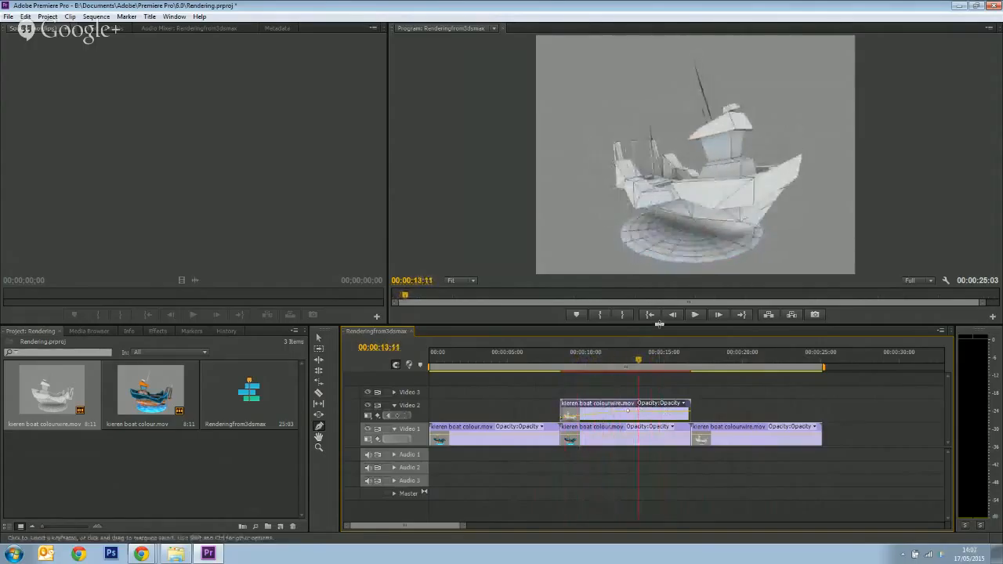
{"action": "left_click_drag", "start_coordinate": [591, 367], "coordinate": [546, 367]}
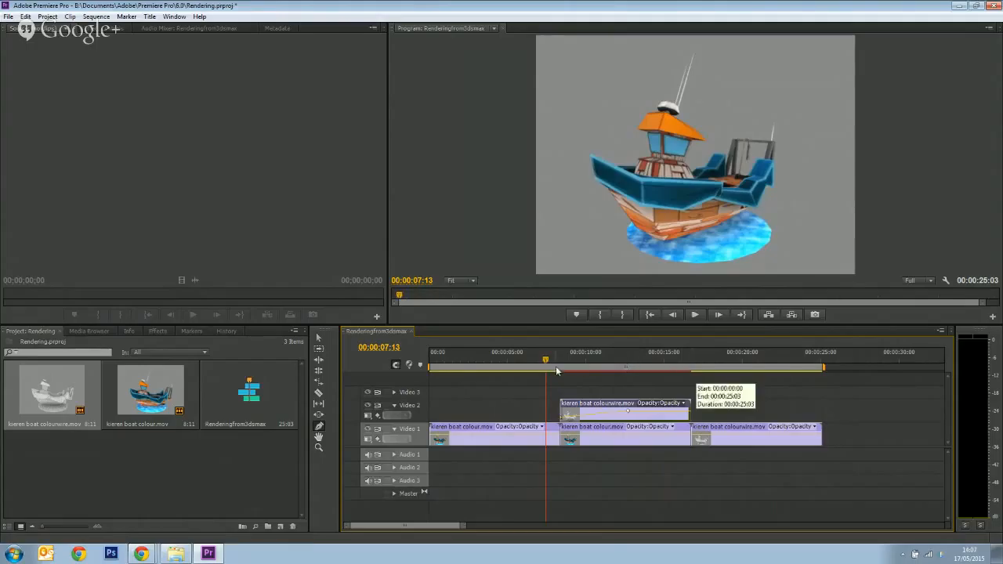
Render the work-area effects, let playback run, then jump back to the sequence start
{"action": "left_click", "coordinate": [96, 16]}
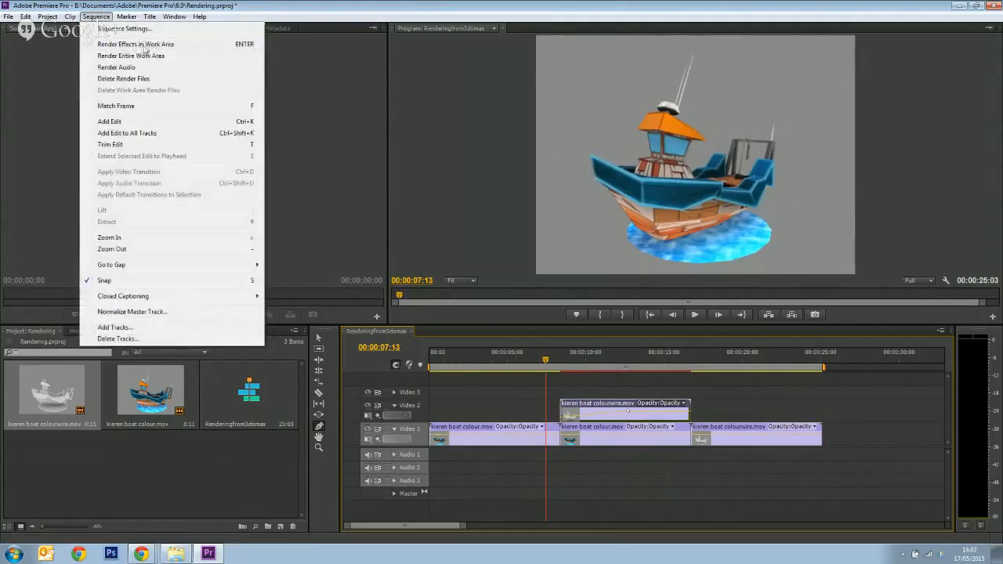
{"action": "left_click", "coordinate": [153, 49]}
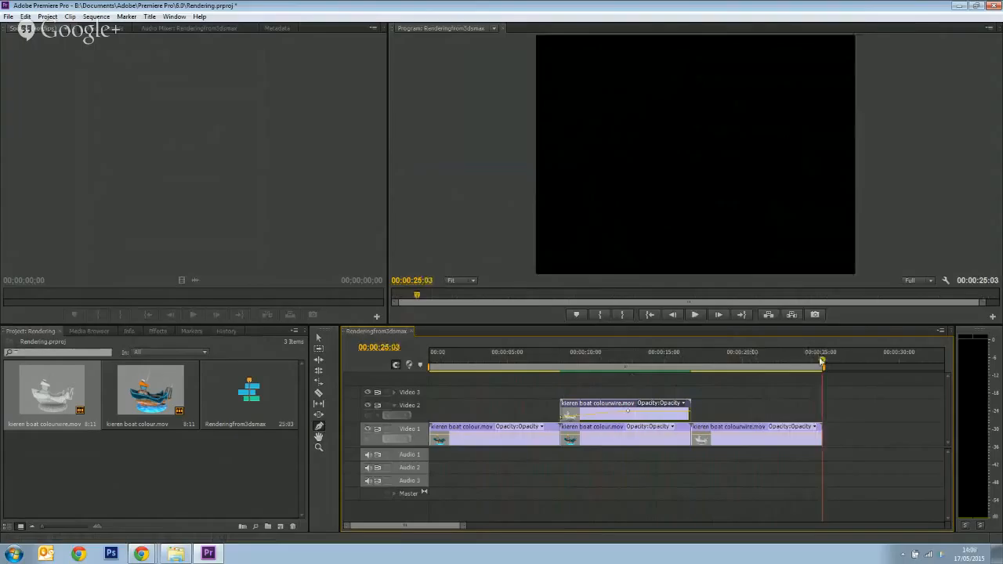
{"action": "left_click", "coordinate": [589, 360]}
{"action": "key", "text": "Home"}
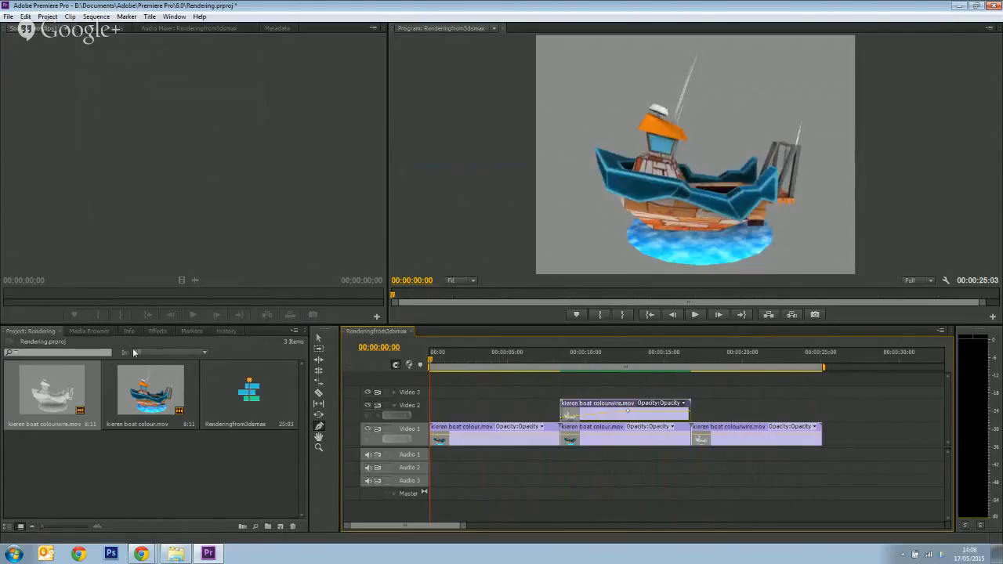
Create a new Default Still title, accepting its default size and name
{"action": "left_click", "coordinate": [70, 17]}
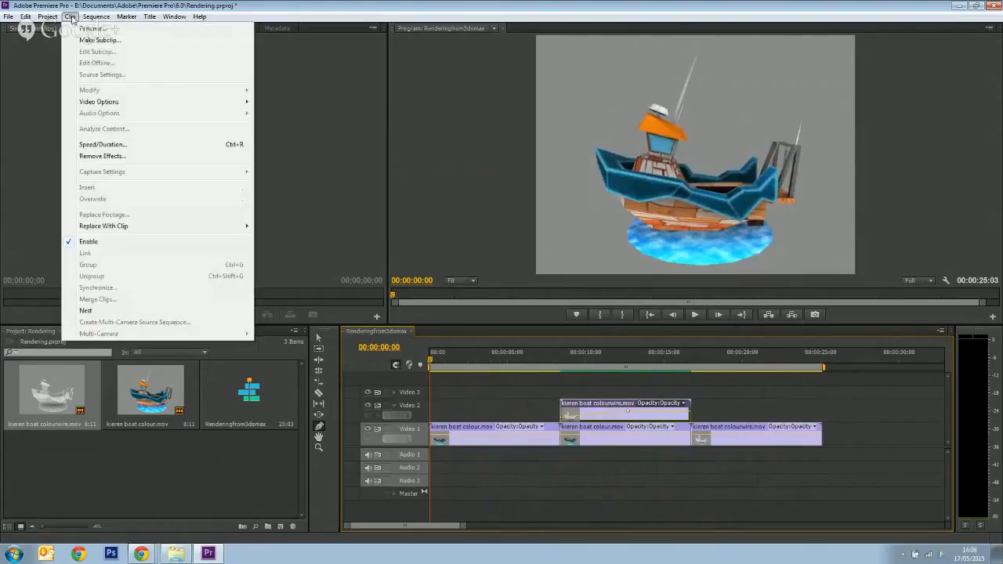
{"action": "mouse_move", "coordinate": [150, 17]}
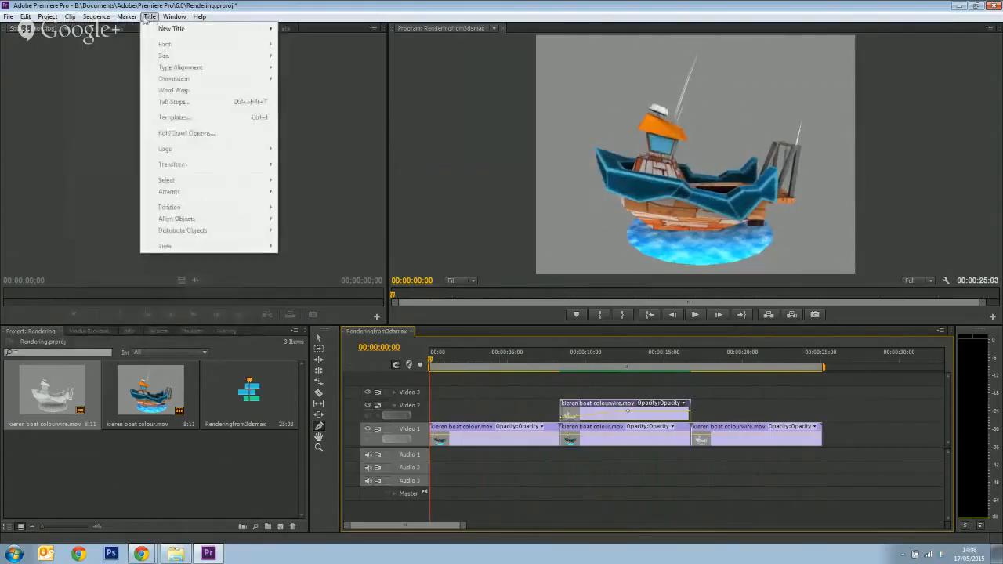
{"action": "mouse_move", "coordinate": [189, 35]}
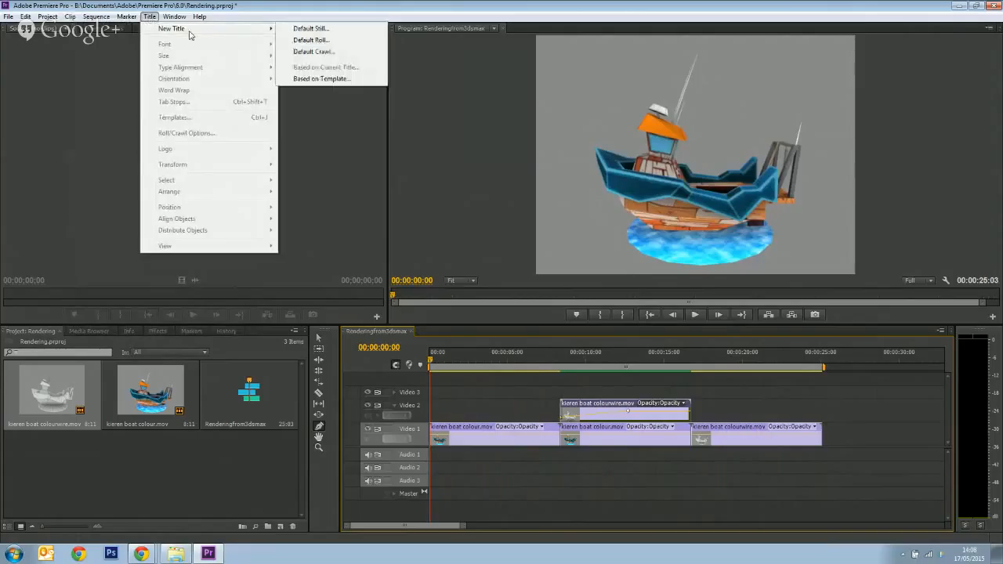
{"action": "left_click", "coordinate": [311, 29]}
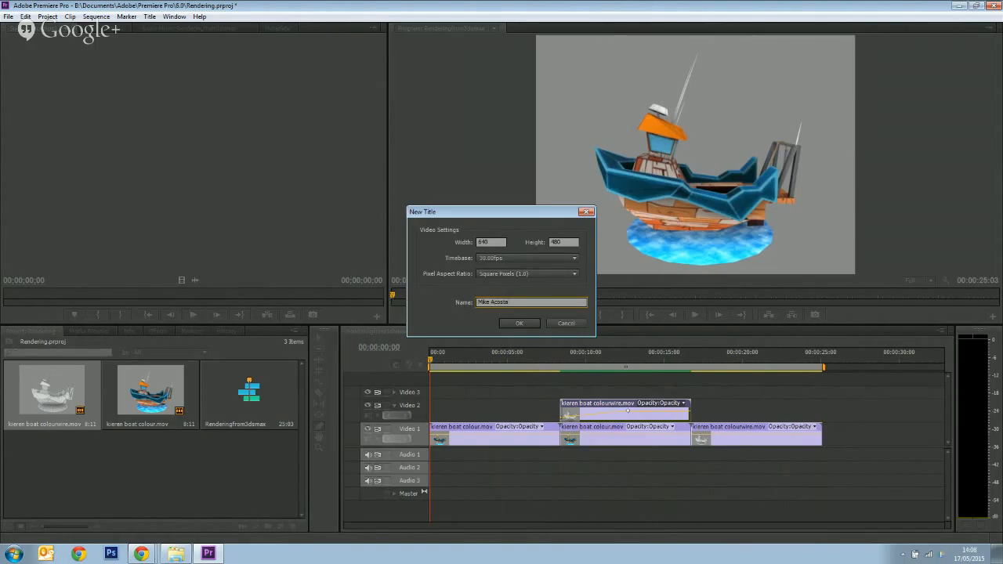
{"action": "left_click", "coordinate": [513, 325]}
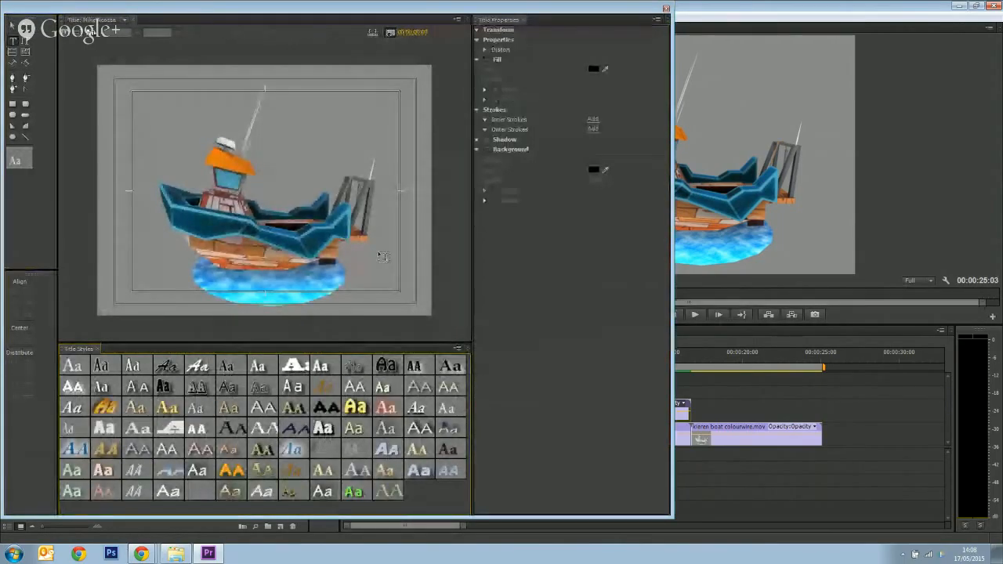
Type the author's name on the title canvas, correcting a typo
{"action": "left_click", "coordinate": [289, 186]}
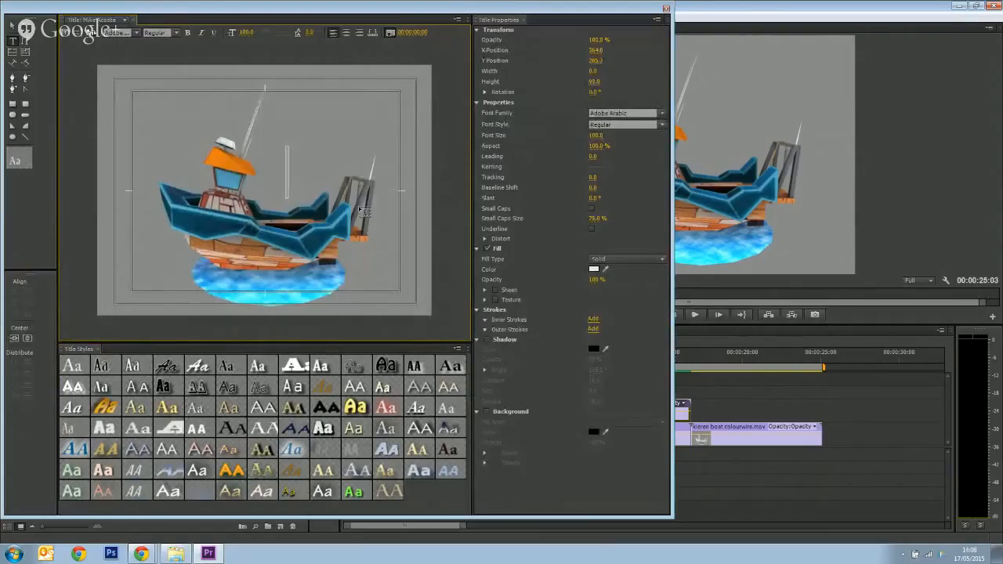
{"action": "type", "text": "Mike Ac"}
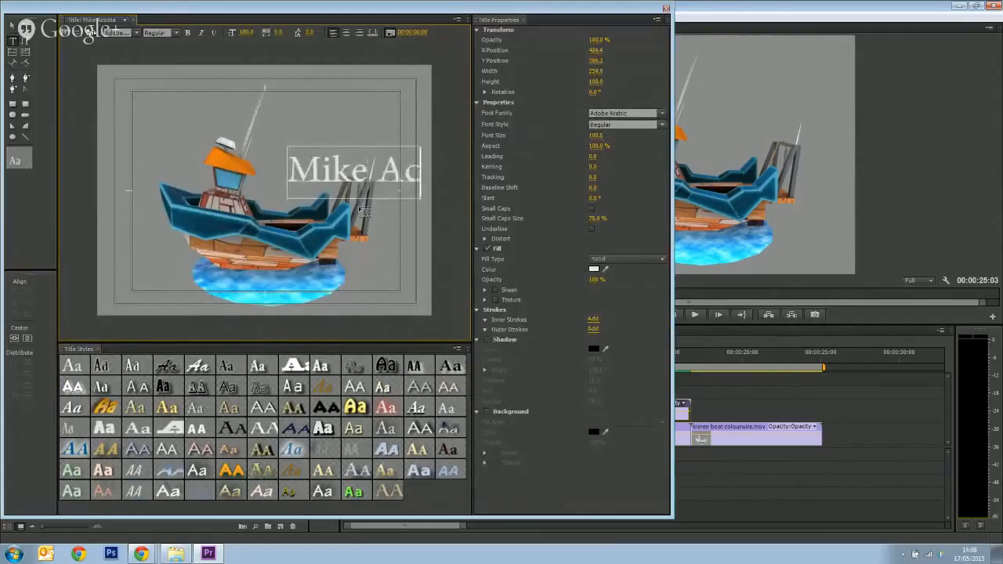
{"action": "type", "text": "osta"}
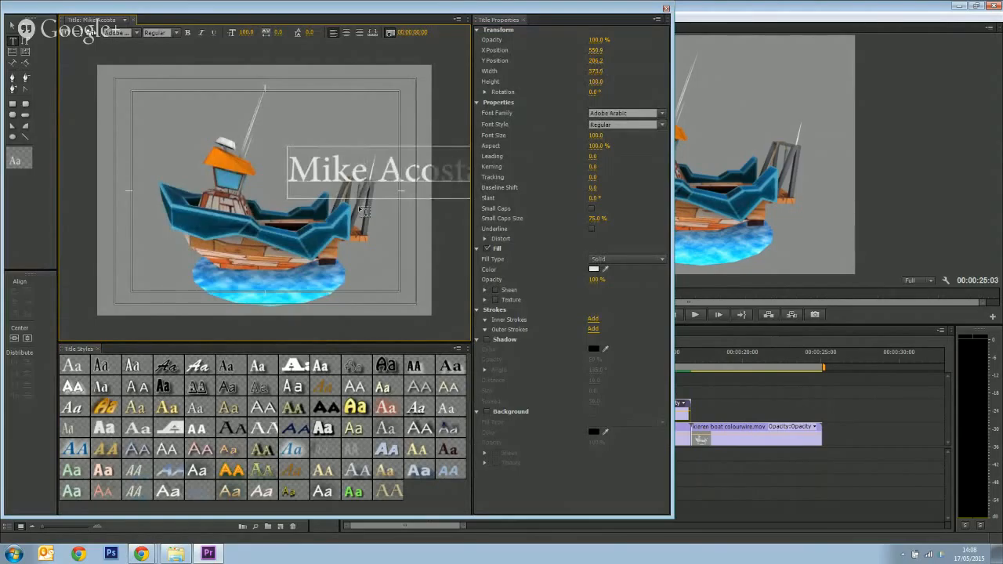
{"action": "key", "text": "Left"}
{"action": "key", "text": "Left"}
{"action": "key", "text": "Left"}
{"action": "key", "text": "Left"}
{"action": "key", "text": "BackSpace"}
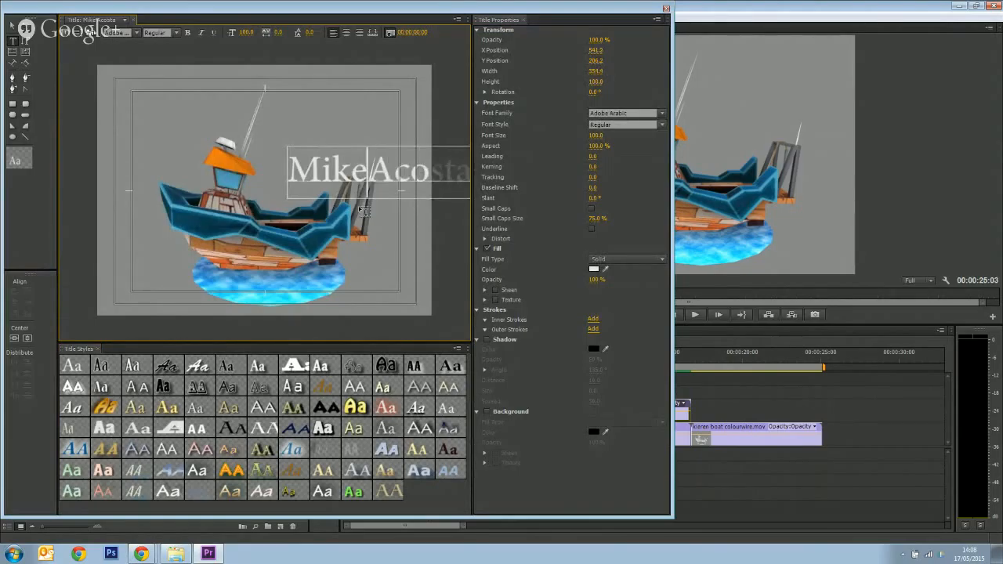
{"action": "type", "text": "/"}
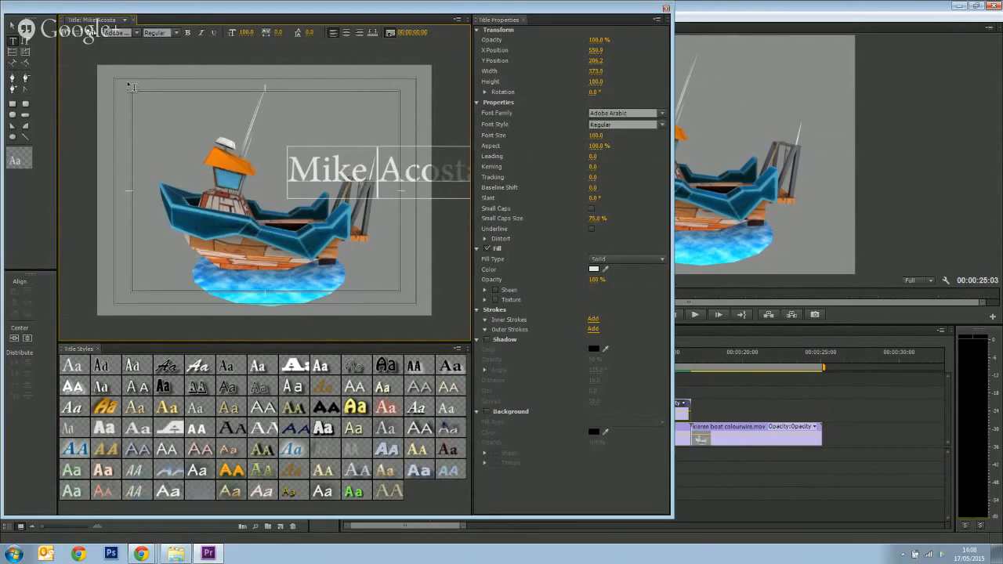
Shrink the name text to size 58 and move it to the top of the frame
{"action": "left_click", "coordinate": [14, 27]}
{"action": "left_click_drag", "start_coordinate": [340, 183], "coordinate": [329, 304]}
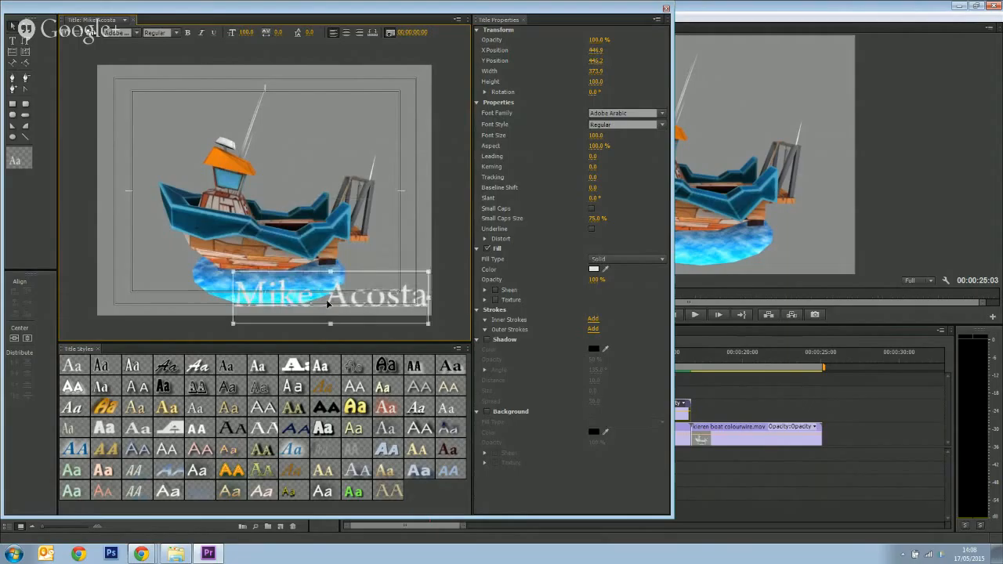
{"action": "left_click", "coordinate": [262, 269]}
{"action": "left_click", "coordinate": [266, 292]}
{"action": "left_click_drag", "start_coordinate": [233, 272], "coordinate": [303, 295]}
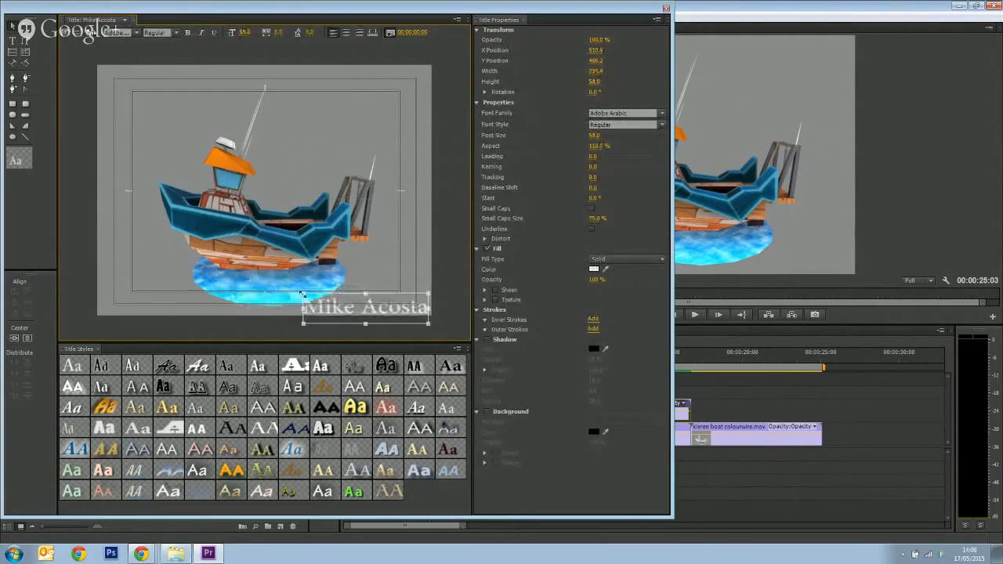
{"action": "left_click_drag", "start_coordinate": [380, 310], "coordinate": [377, 88]}
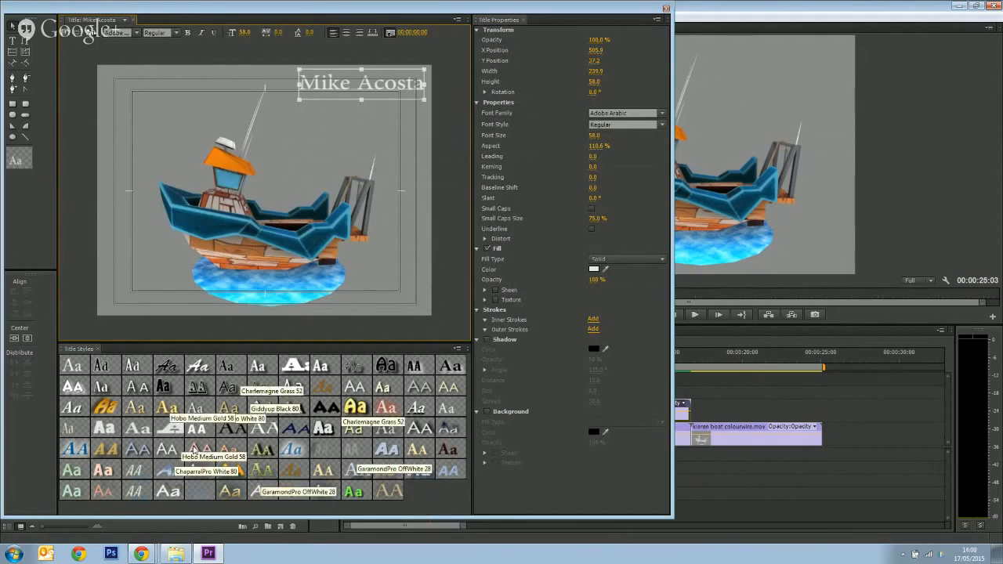
Give the name a bold Poplar Std style with outline and shadow, then fine-tune its position
{"action": "left_click", "coordinate": [324, 429]}
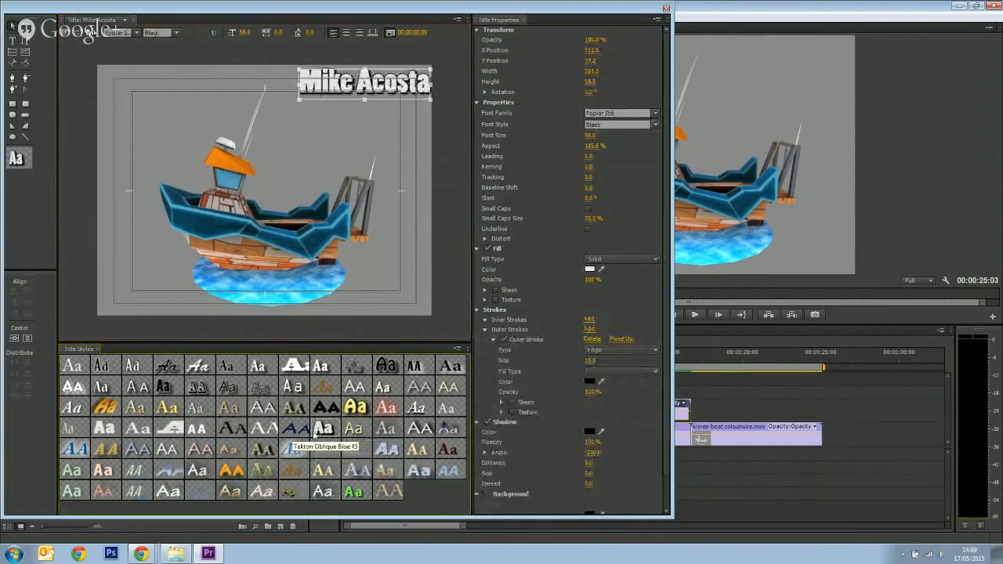
{"action": "mouse_move", "coordinate": [387, 94]}
{"action": "left_mouse_down"}
{"action": "mouse_move", "coordinate": [373, 110]}
{"action": "mouse_move", "coordinate": [410, 89]}
{"action": "mouse_move", "coordinate": [403, 91]}
{"action": "left_mouse_up"}
{"action": "left_click", "coordinate": [390, 127]}
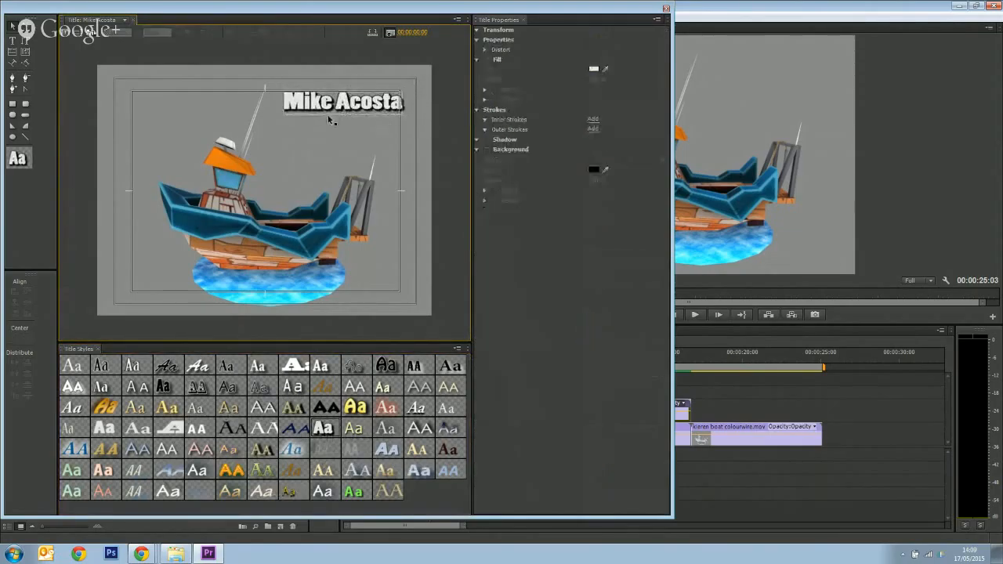
{"action": "left_click_drag", "start_coordinate": [341, 106], "coordinate": [351, 95]}
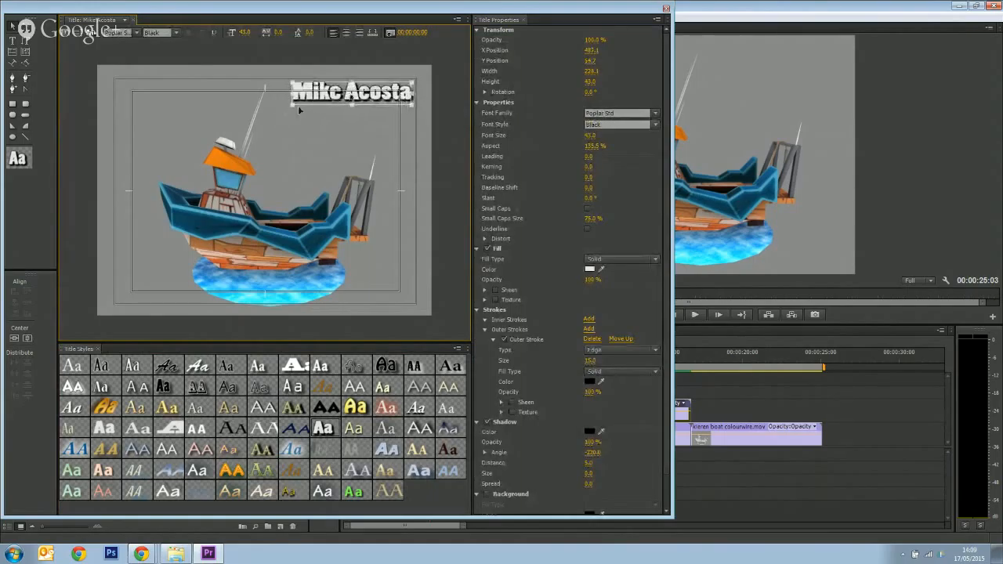
Add a '500tri model' text box under the name and shrink it
{"action": "left_click", "coordinate": [12, 41]}
{"action": "left_click", "coordinate": [306, 148]}
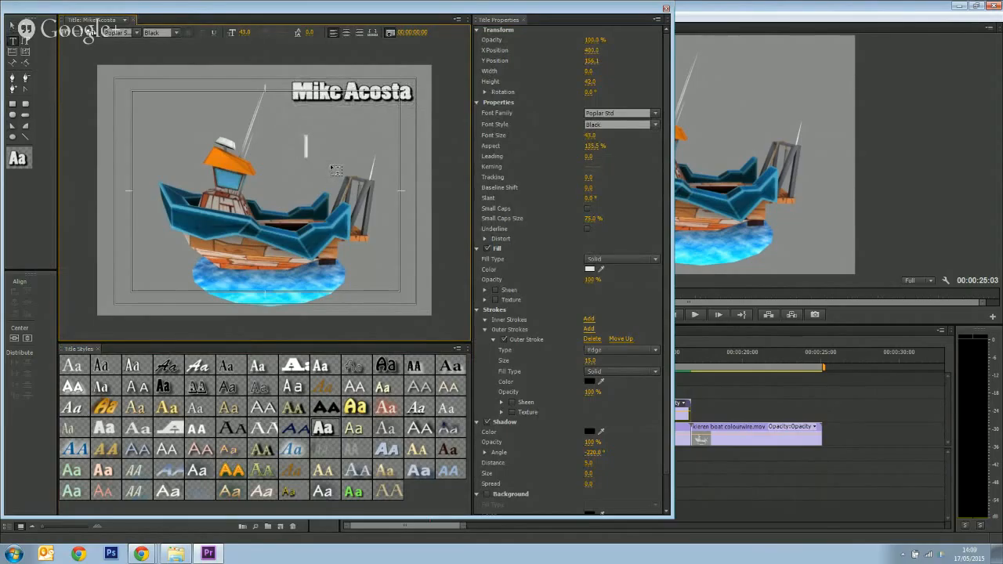
{"action": "type", "text": "500tri"}
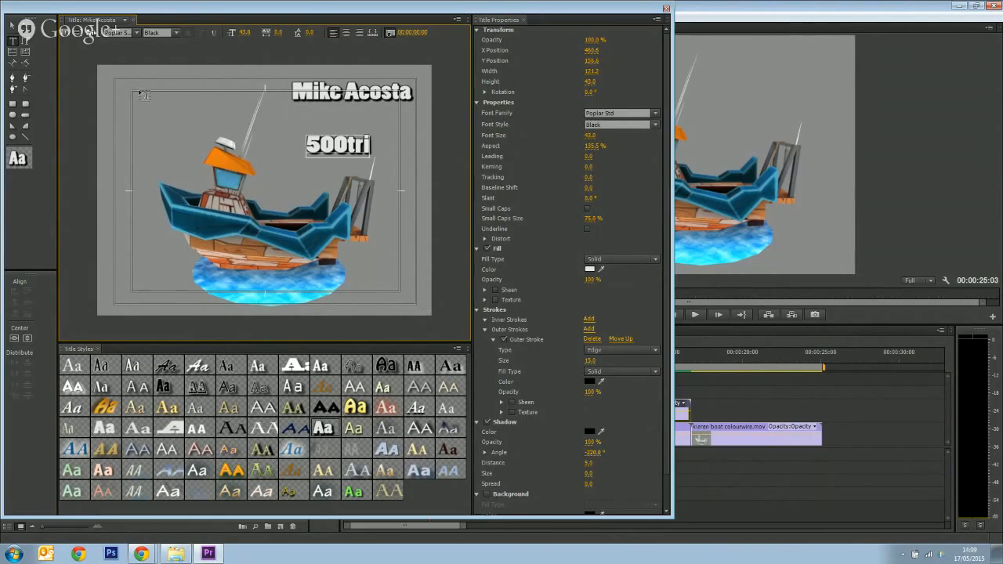
{"action": "type", "text": " model"}
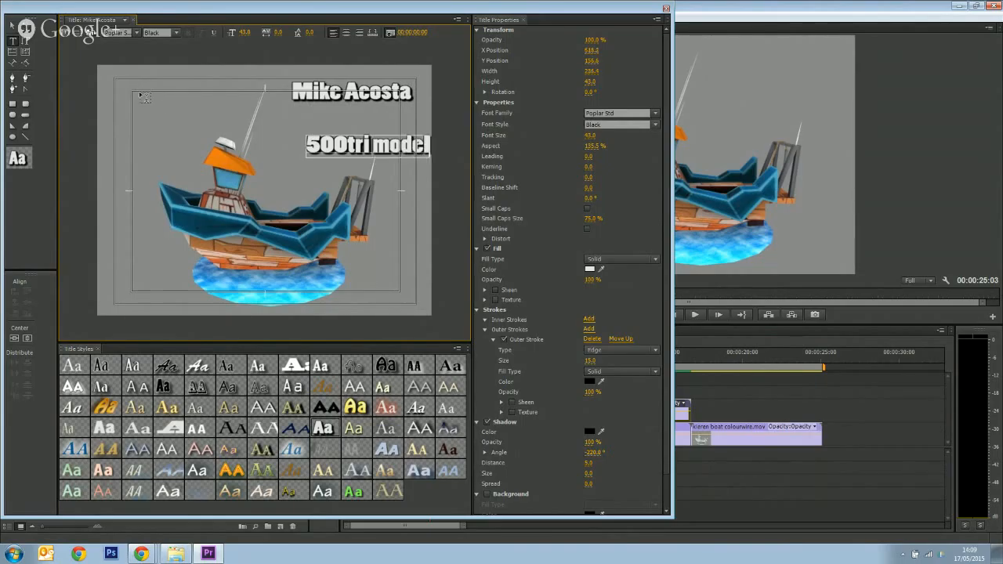
{"action": "left_click", "coordinate": [12, 26]}
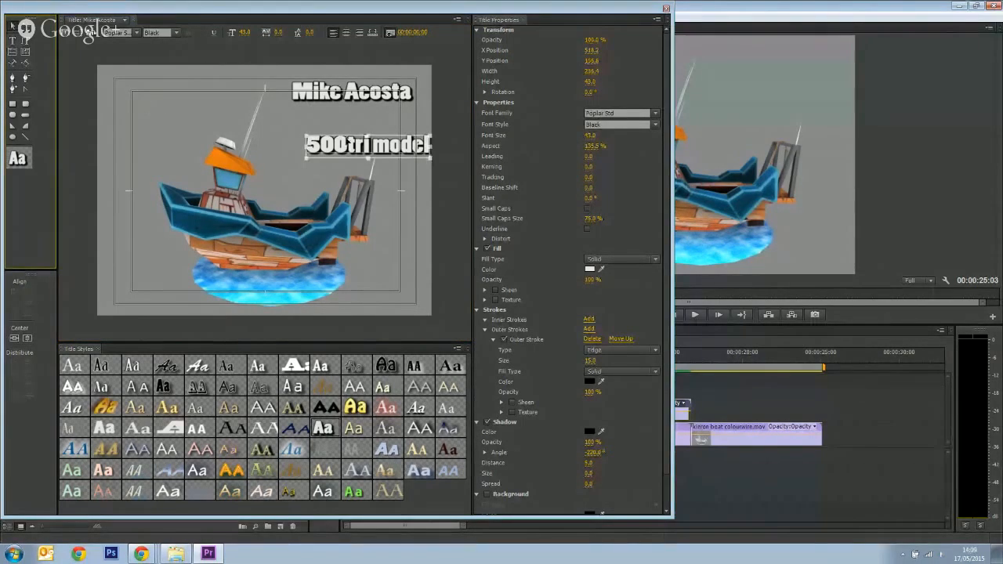
{"action": "left_click_drag", "start_coordinate": [380, 146], "coordinate": [364, 116]}
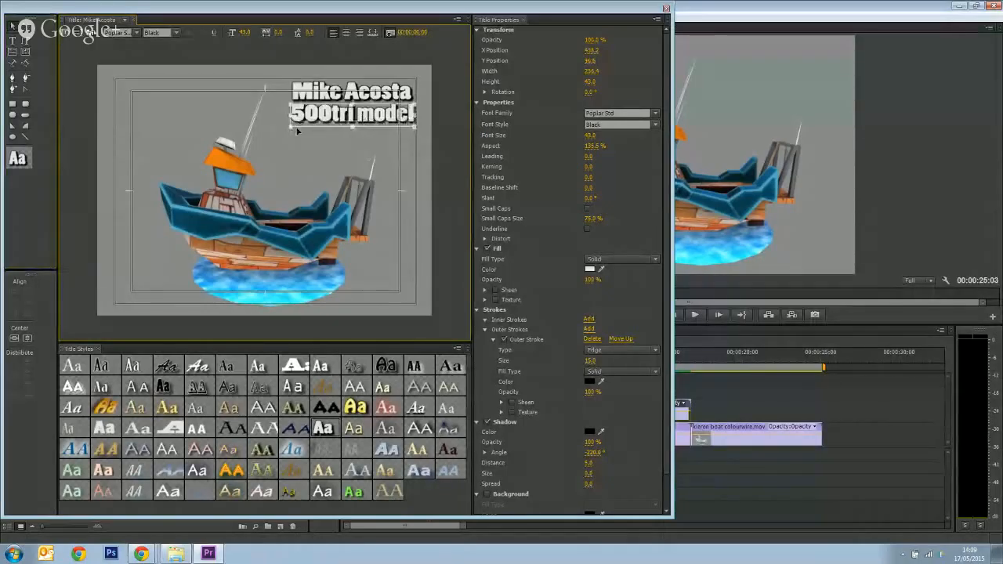
{"action": "left_click_drag", "start_coordinate": [290, 127], "coordinate": [338, 118]}
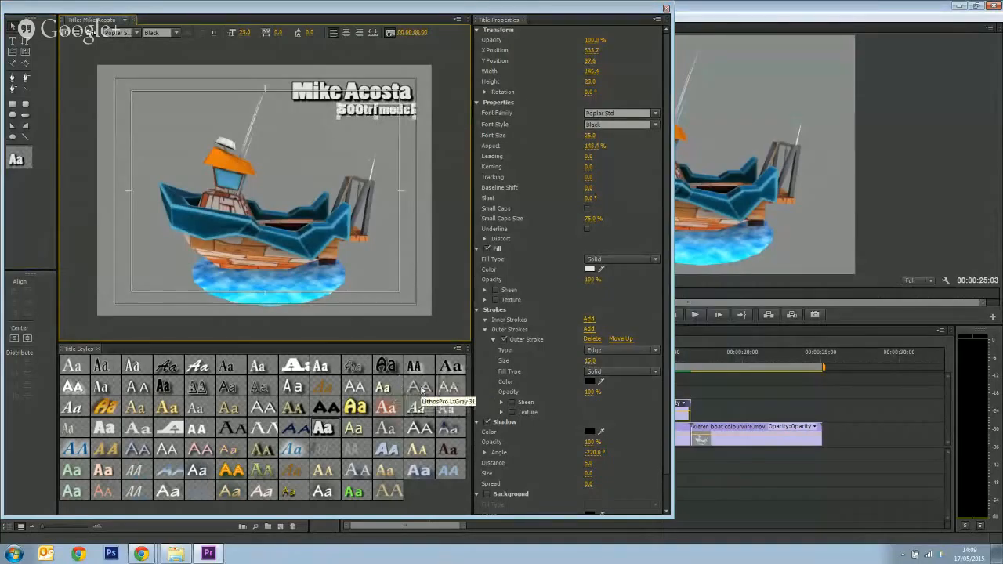
Try Lithos Pro and Tekton Pro styles, settle on Poplar Std Black, and nudge the caption left
{"action": "left_click", "coordinate": [418, 427]}
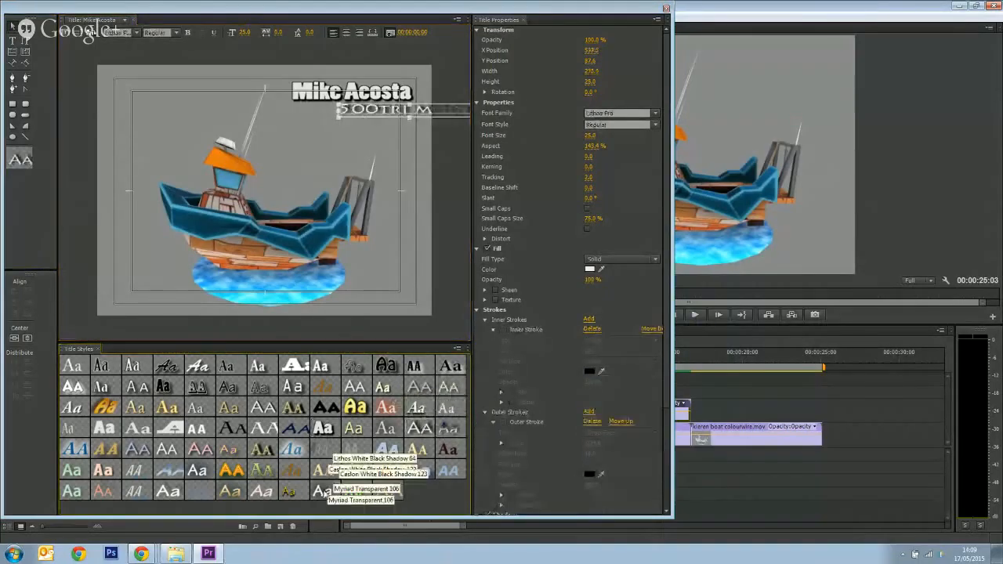
{"action": "left_click", "coordinate": [235, 394]}
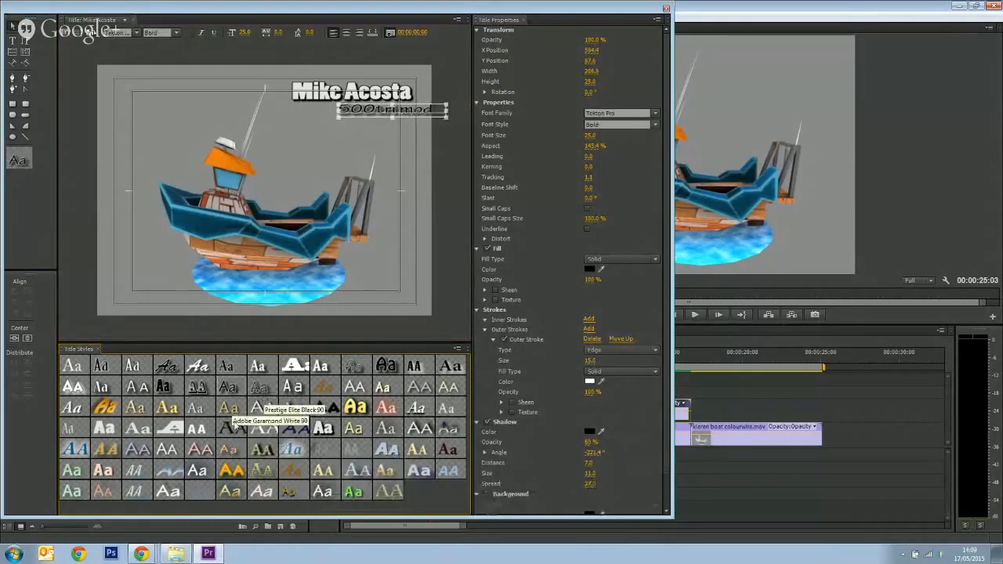
{"action": "left_click", "coordinate": [163, 389]}
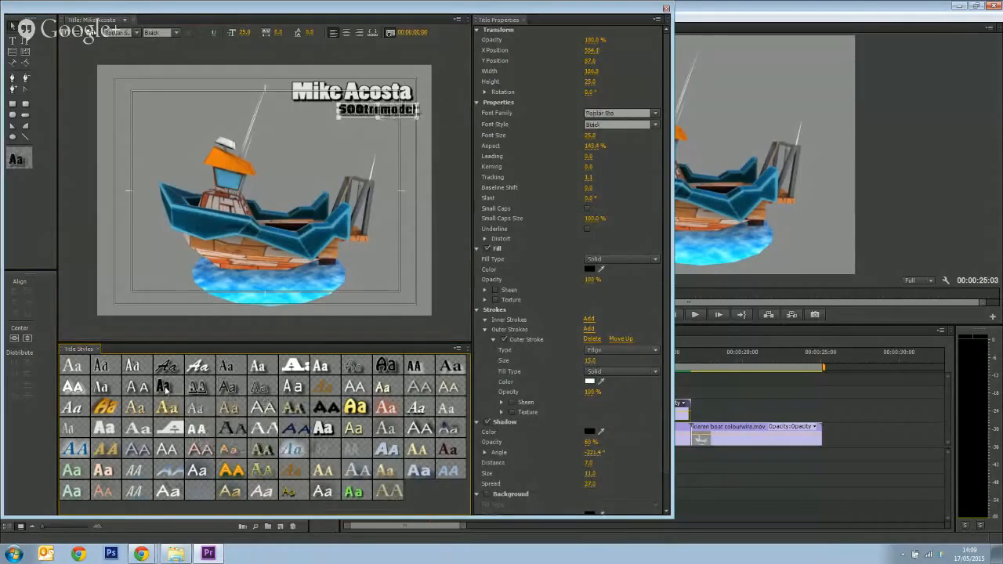
{"action": "left_click", "coordinate": [370, 146]}
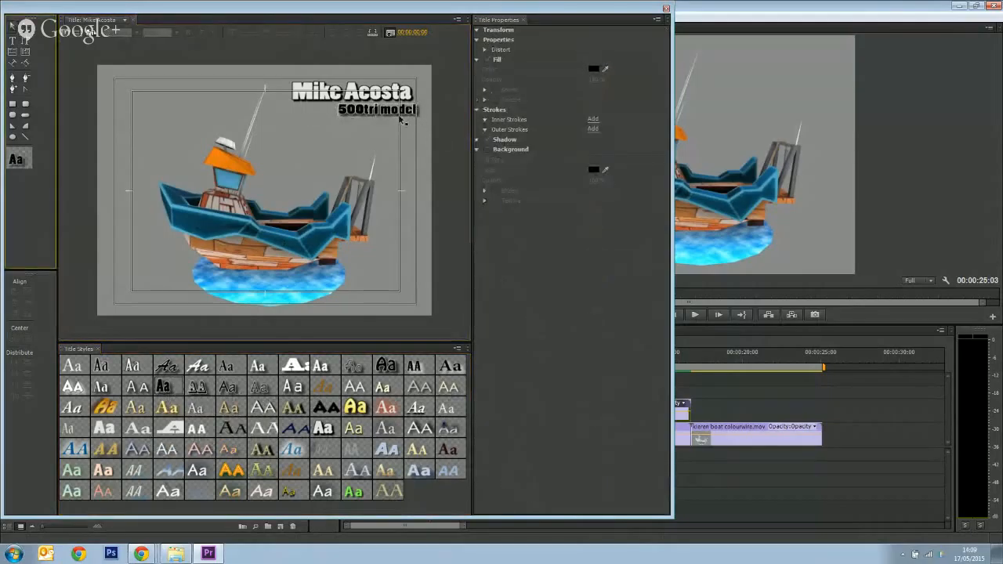
{"action": "left_click_drag", "start_coordinate": [399, 112], "coordinate": [392, 112]}
{"action": "left_click", "coordinate": [385, 156]}
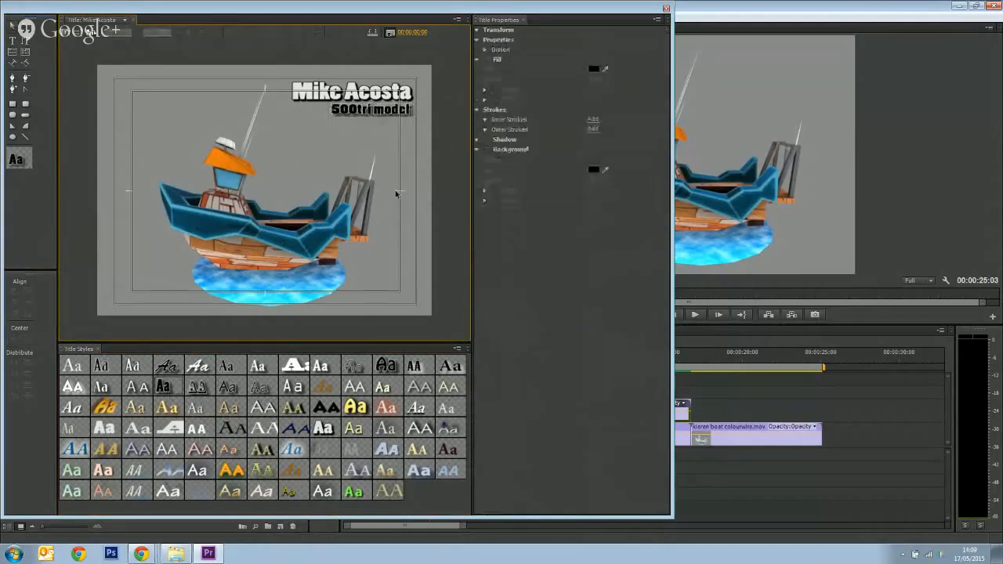
Close the title editor and drop the name title onto Video 3
{"action": "left_click", "coordinate": [667, 9]}
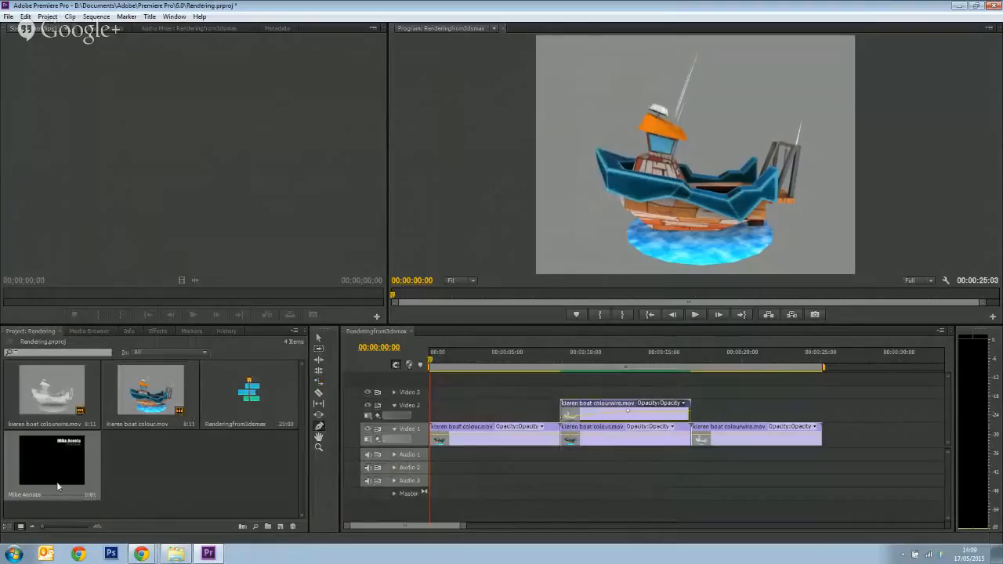
{"action": "left_click_drag", "start_coordinate": [73, 459], "coordinate": [452, 401]}
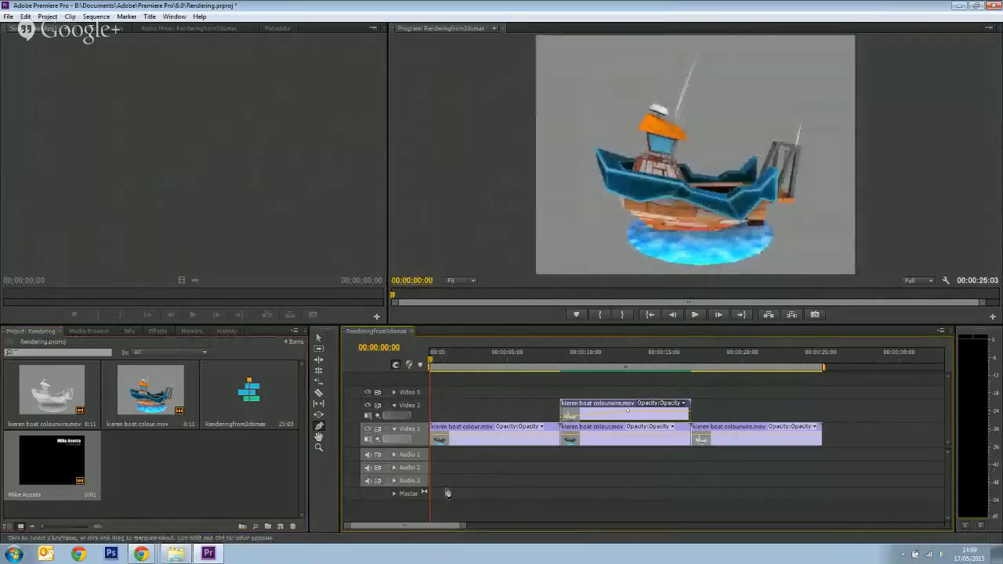
{"action": "left_click_drag", "start_coordinate": [462, 526], "coordinate": [409, 531]}
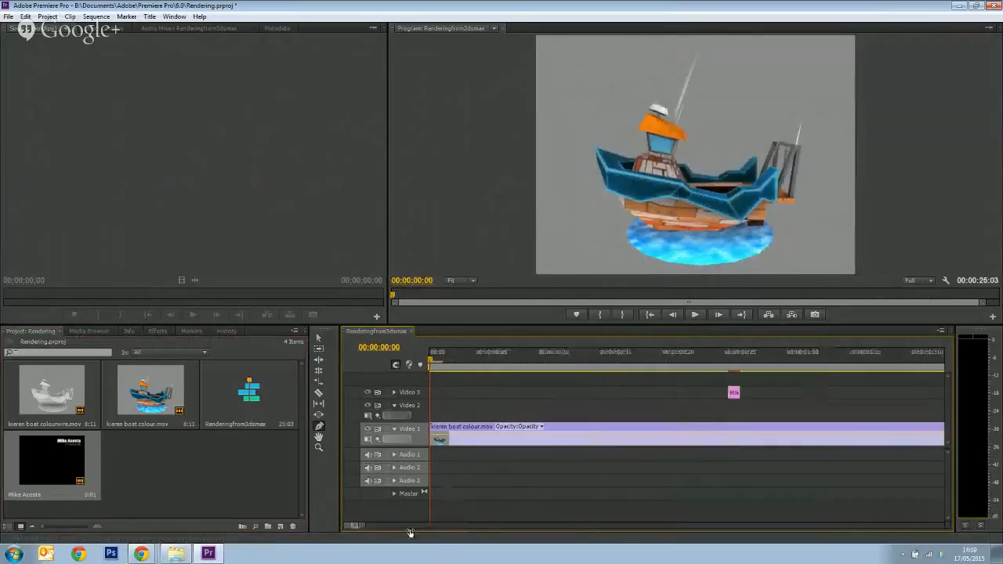
Trim the title clip's ends out to span the full 25-second sequence
{"action": "left_click", "coordinate": [318, 339]}
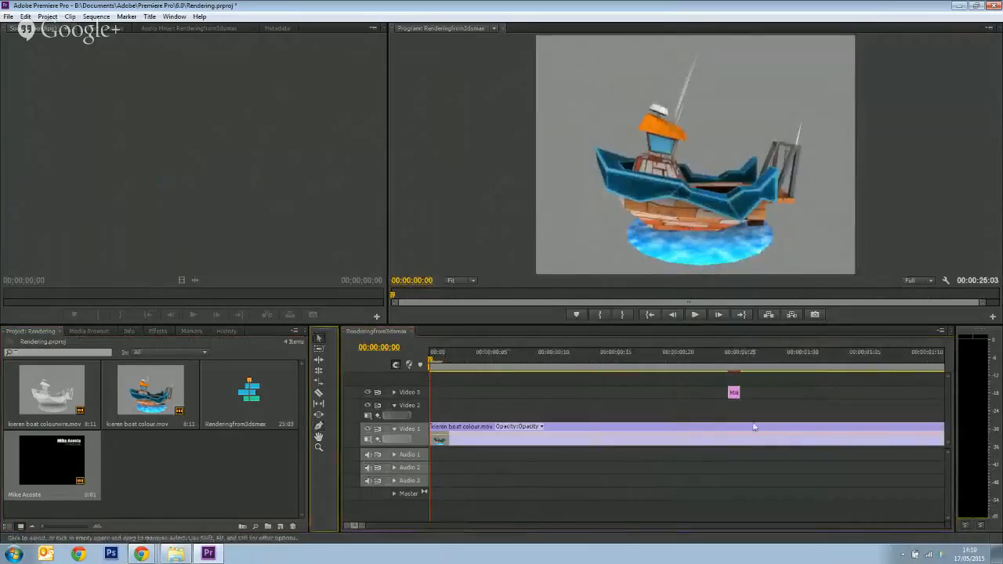
{"action": "left_click_drag", "start_coordinate": [738, 393], "coordinate": [825, 393]}
{"action": "left_click_drag", "start_coordinate": [672, 394], "coordinate": [431, 393]}
{"action": "left_click_drag", "start_coordinate": [369, 527], "coordinate": [458, 526]}
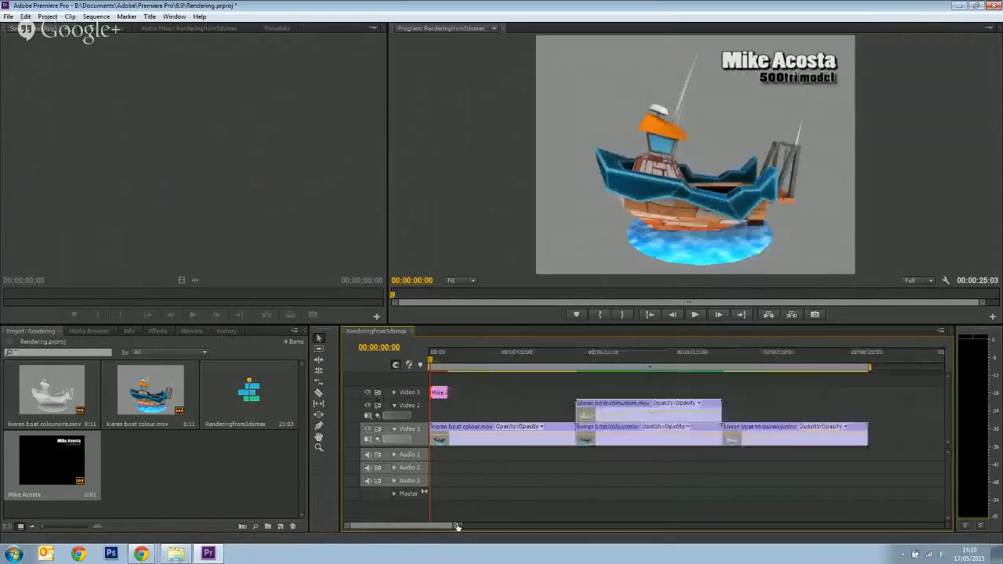
{"action": "left_click_drag", "start_coordinate": [466, 394], "coordinate": [867, 393]}
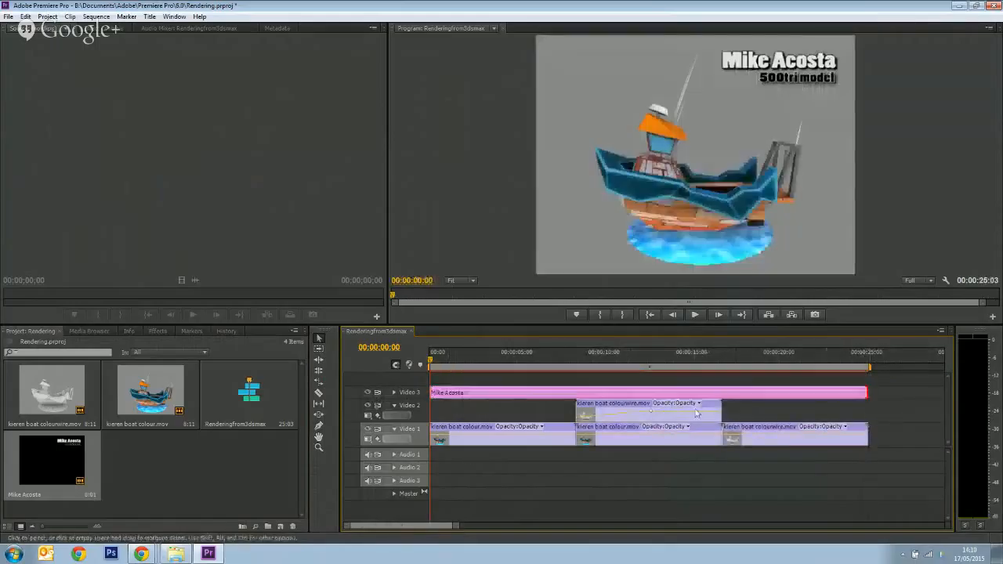
Add opacity keyframes at the title clip's start and end, pulling both down to 0
{"action": "left_click", "coordinate": [394, 392]}
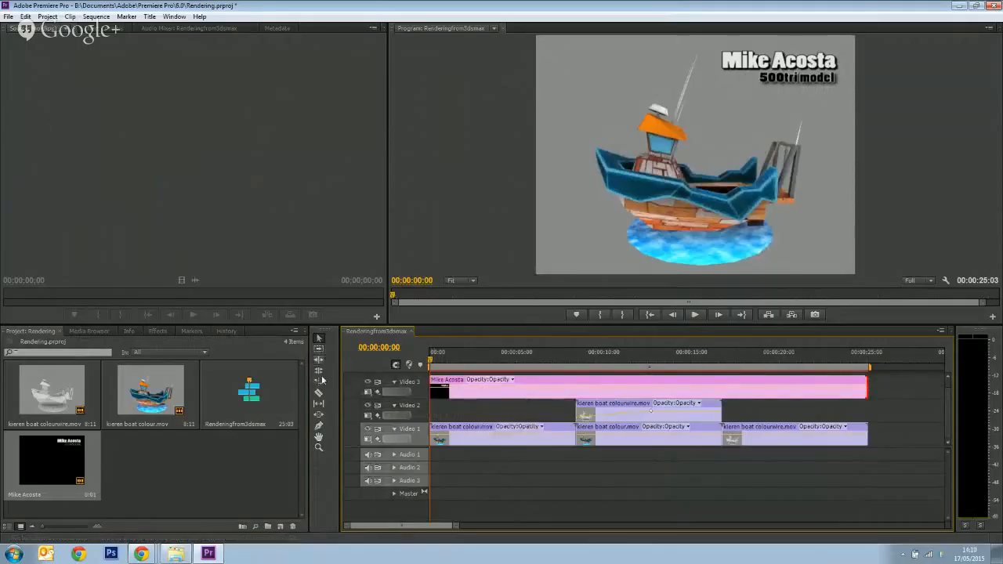
{"action": "left_click", "coordinate": [319, 427]}
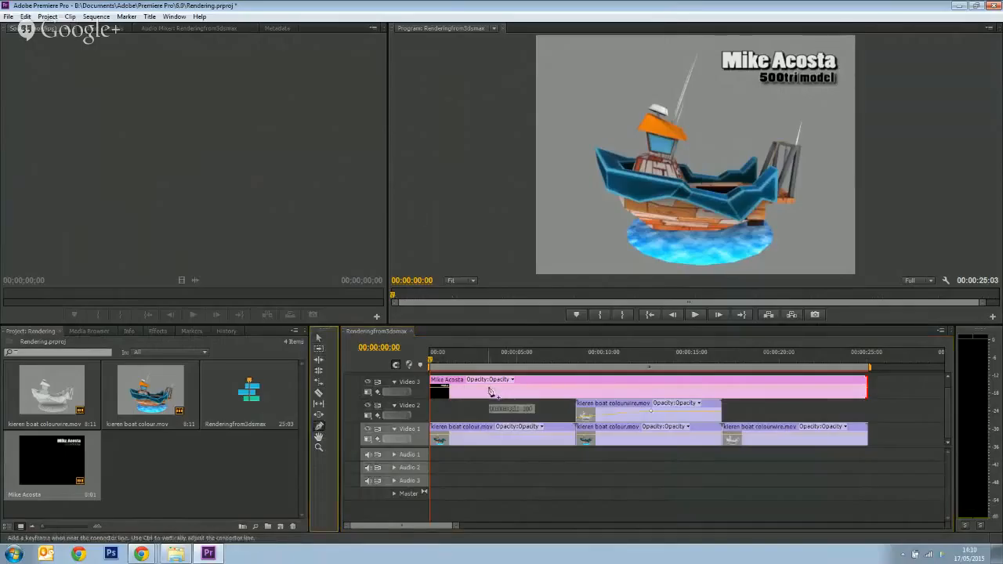
{"action": "left_click", "coordinate": [489, 388]}
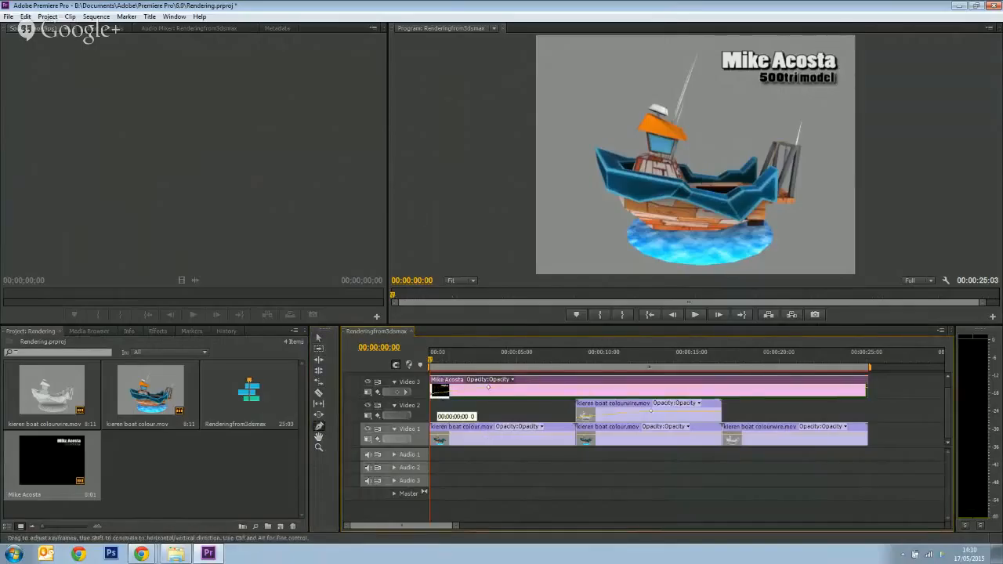
{"action": "left_click_drag", "start_coordinate": [430, 400], "coordinate": [430, 402]}
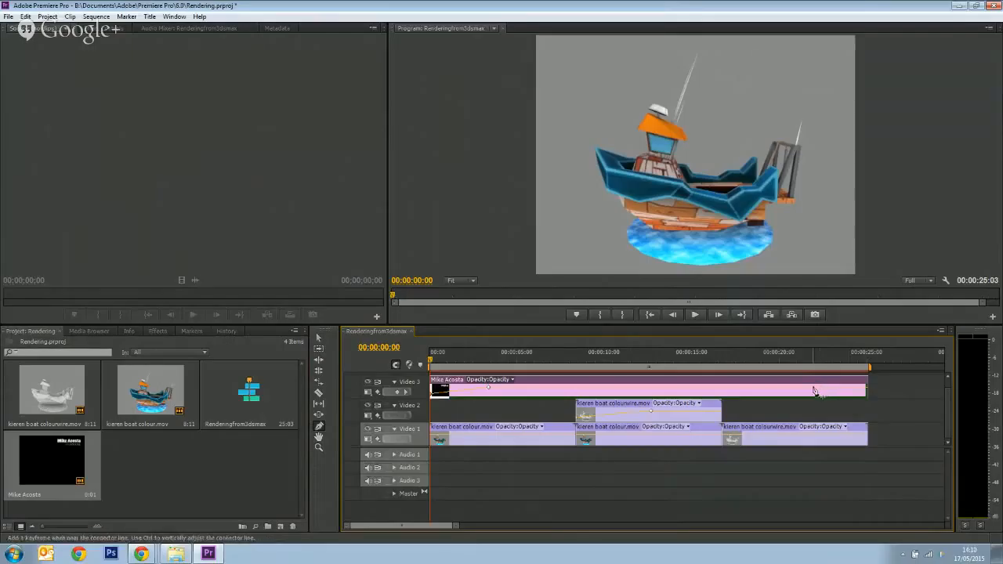
{"action": "left_click_drag", "start_coordinate": [867, 391], "coordinate": [867, 396]}
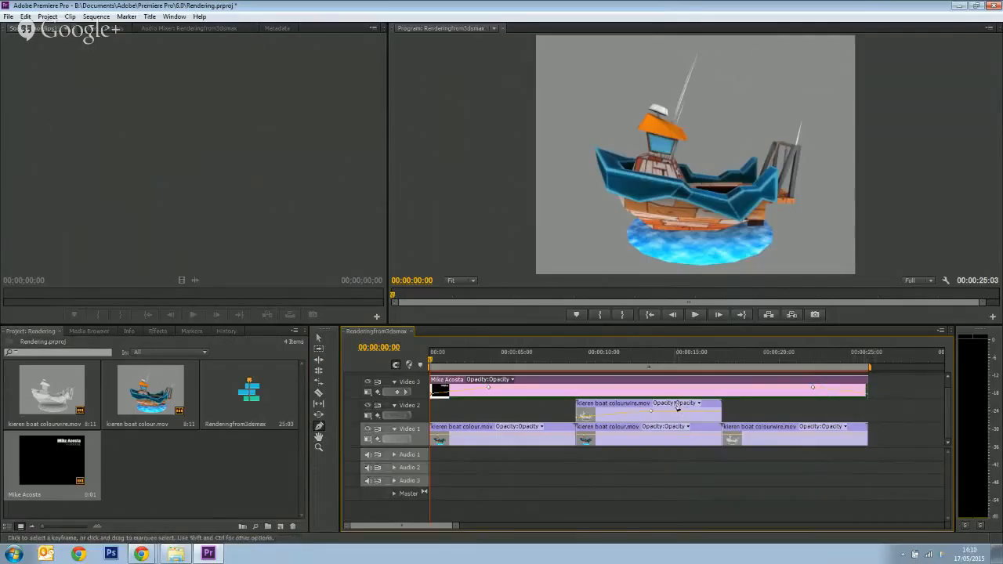
{"action": "left_click", "coordinate": [96, 16]}
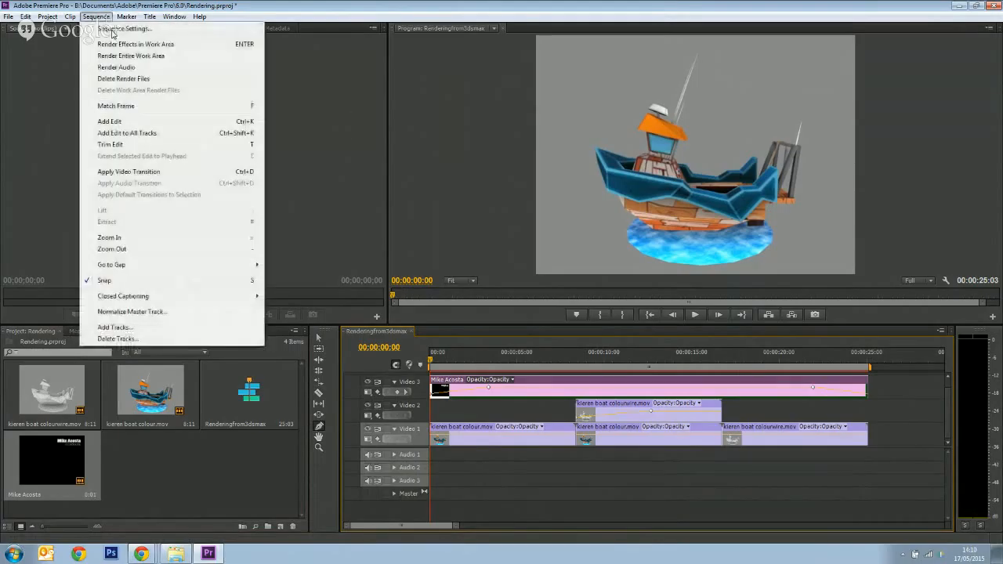
Render the work-area effects to preview the title fades
{"action": "left_click", "coordinate": [122, 45]}
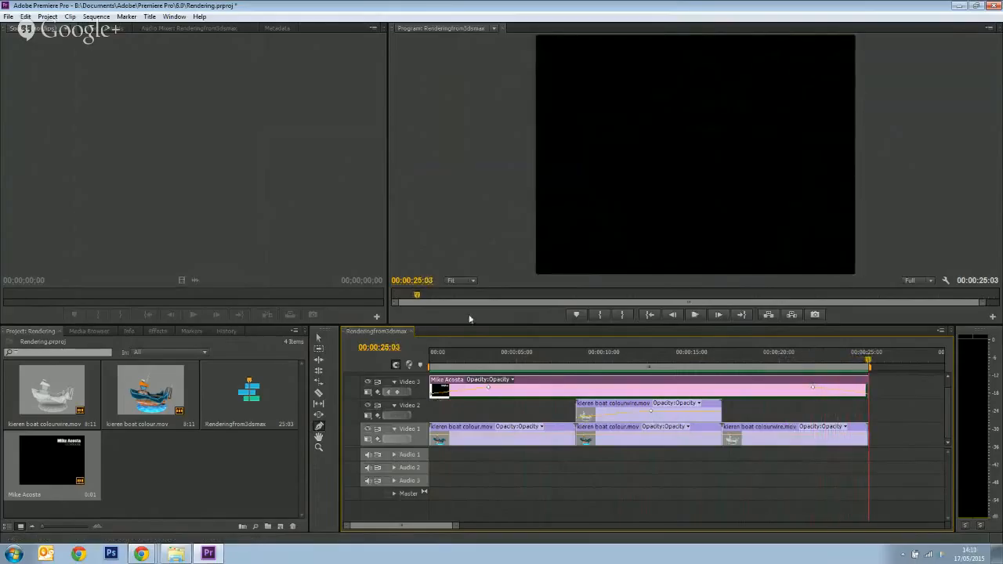
Add opacity keyframes to the first and last Video 1 boat clips and re-render the work area
{"action": "left_click", "coordinate": [815, 436]}
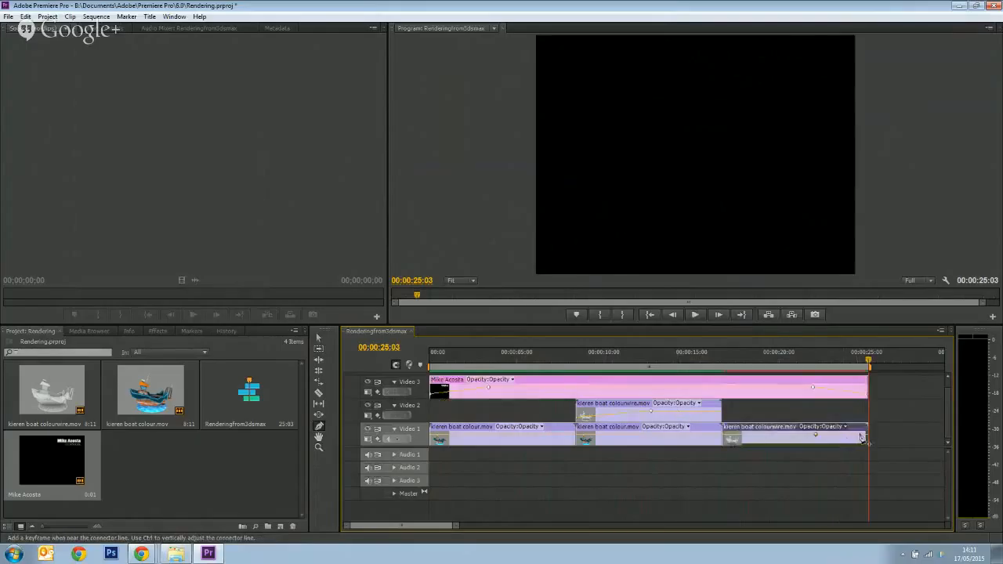
{"action": "left_click", "coordinate": [489, 436]}
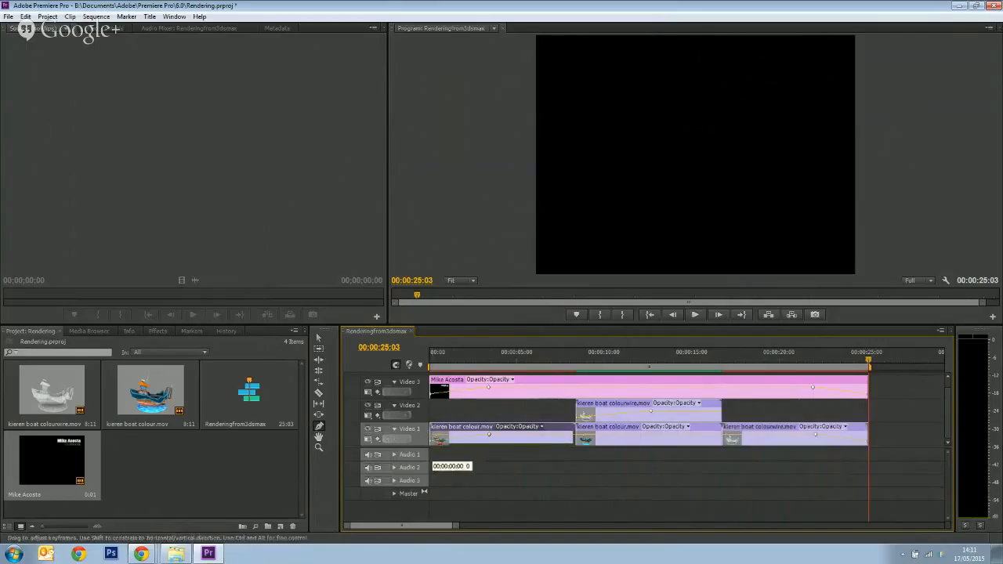
{"action": "left_click", "coordinate": [97, 17]}
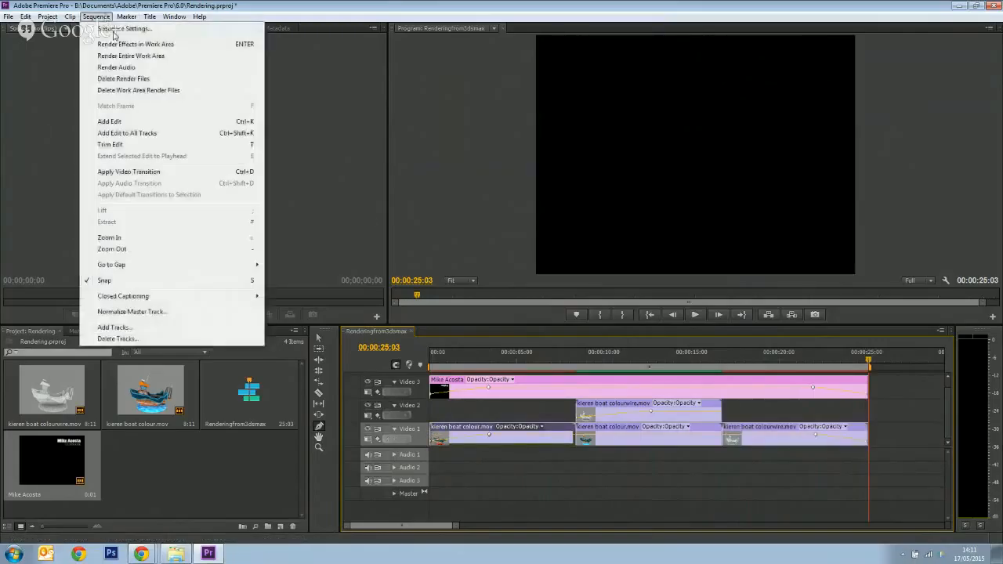
{"action": "left_click", "coordinate": [124, 45]}
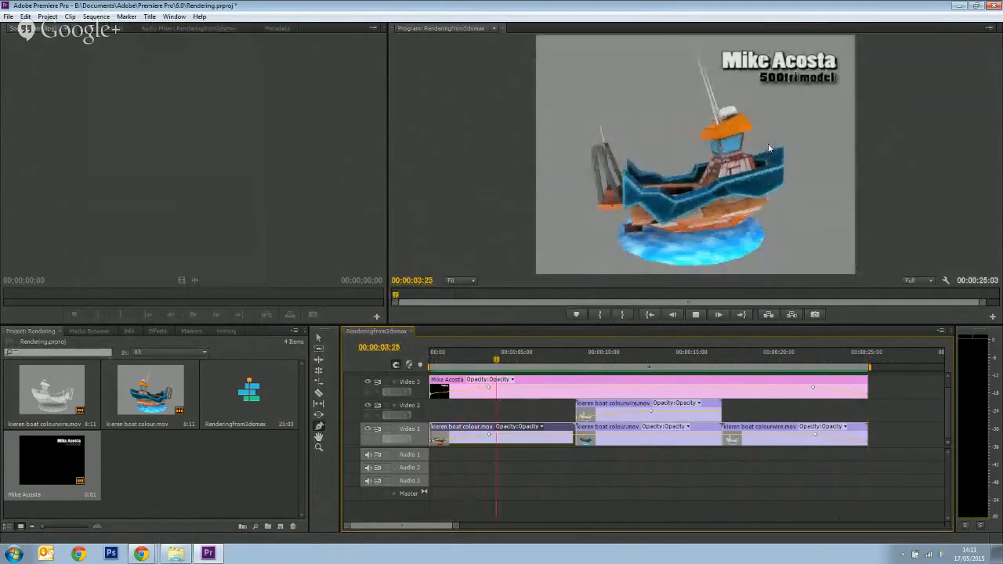
Scrub to the wireframe section and play it to check the edit
{"action": "left_click_drag", "start_coordinate": [512, 359], "coordinate": [802, 365]}
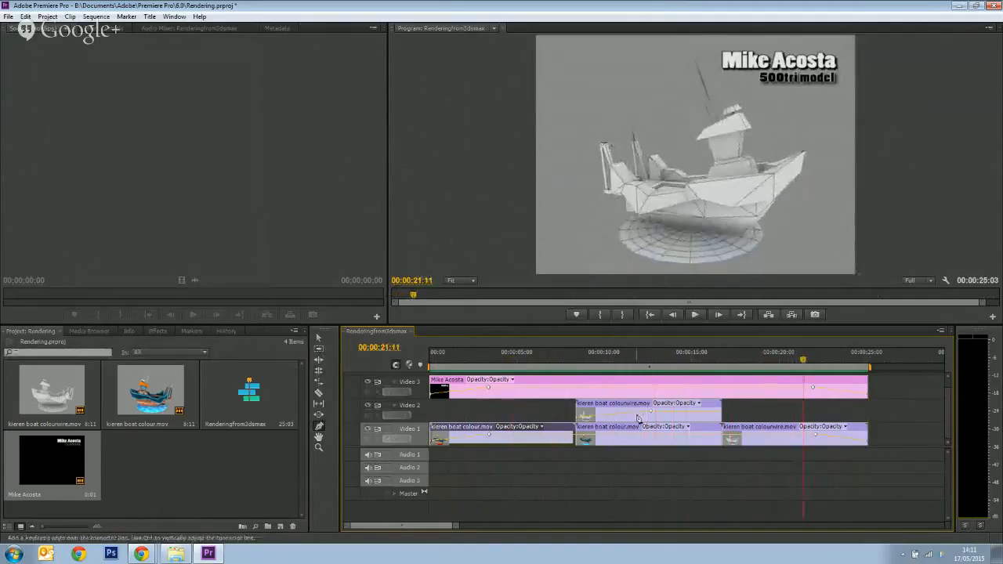
{"action": "key", "text": "space"}
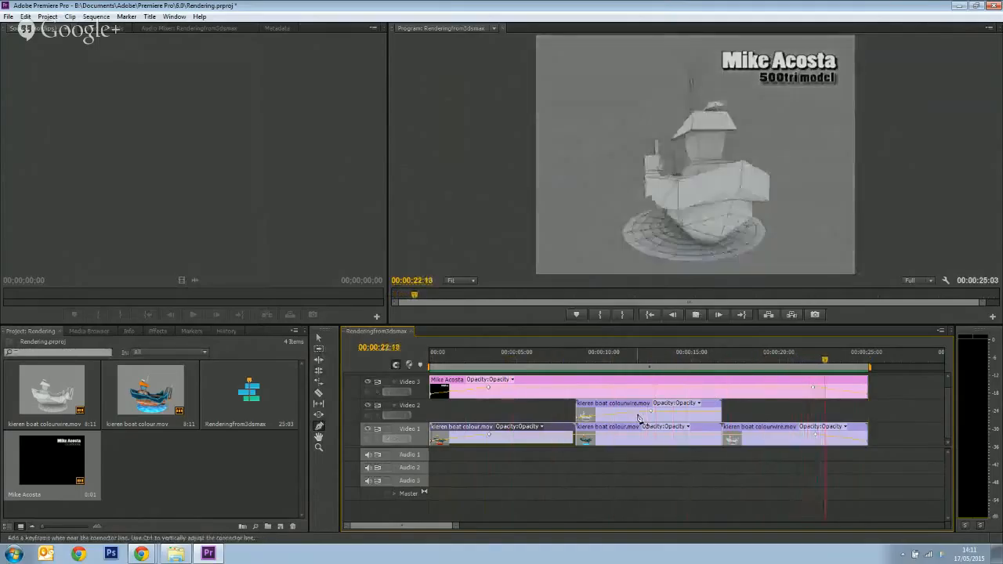
{"action": "left_click", "coordinate": [696, 315]}
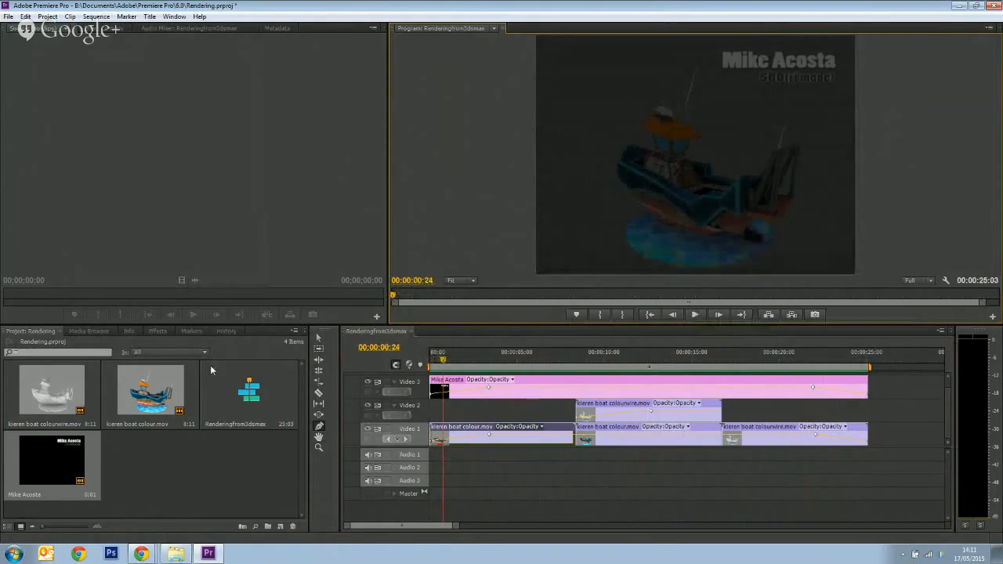
Scrub back to check the opening fade-in, then switch to Chrome's Hangouts window
{"action": "left_click_drag", "start_coordinate": [444, 359], "coordinate": [415, 429]}
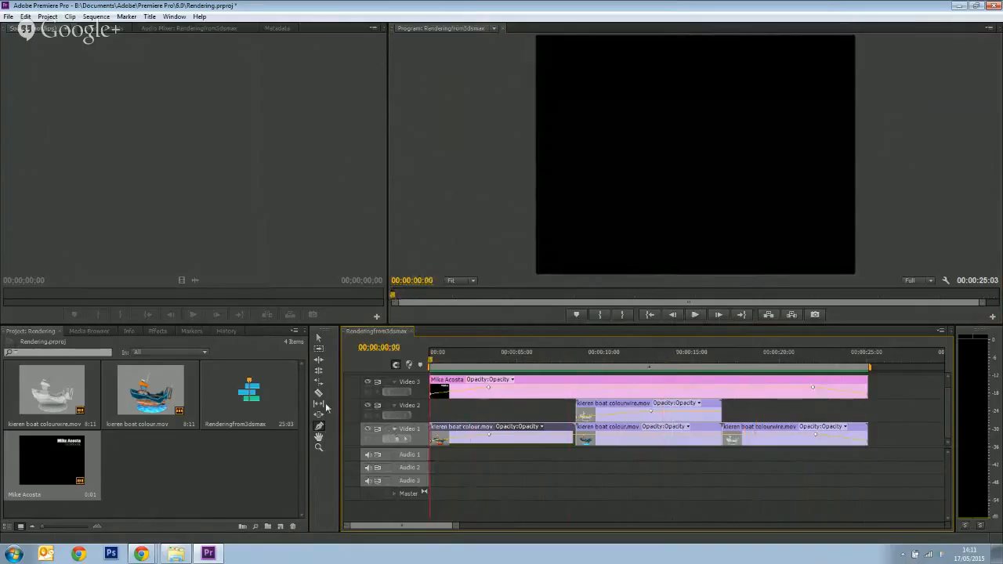
{"action": "left_click_drag", "start_coordinate": [430, 359], "coordinate": [519, 363]}
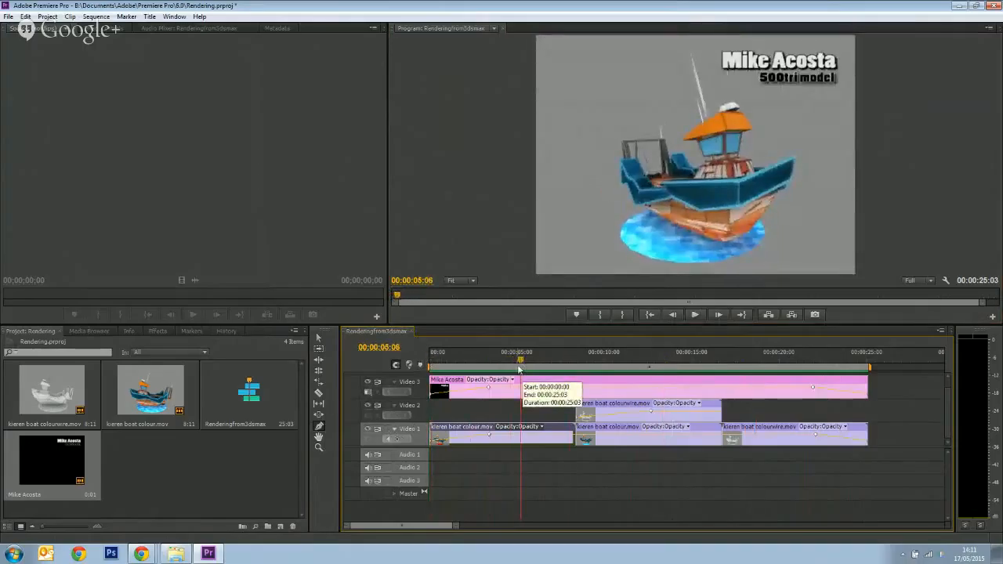
{"action": "left_click", "coordinate": [139, 555]}
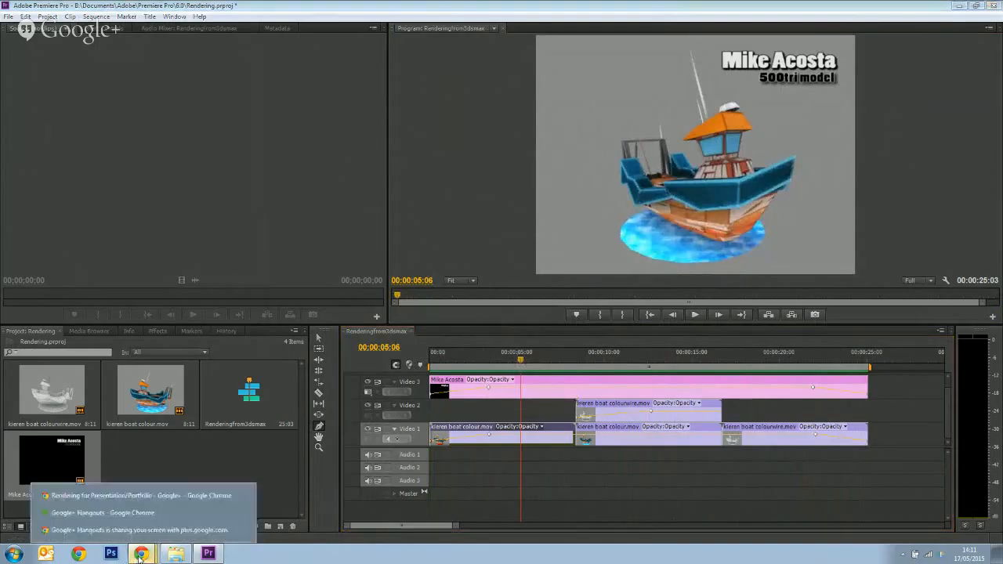
{"action": "left_click", "coordinate": [145, 513]}
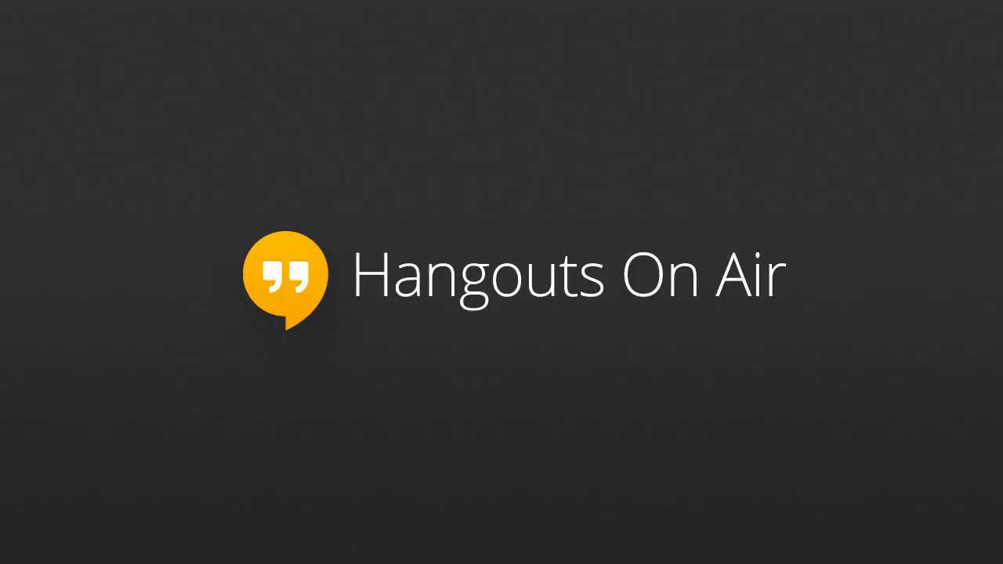